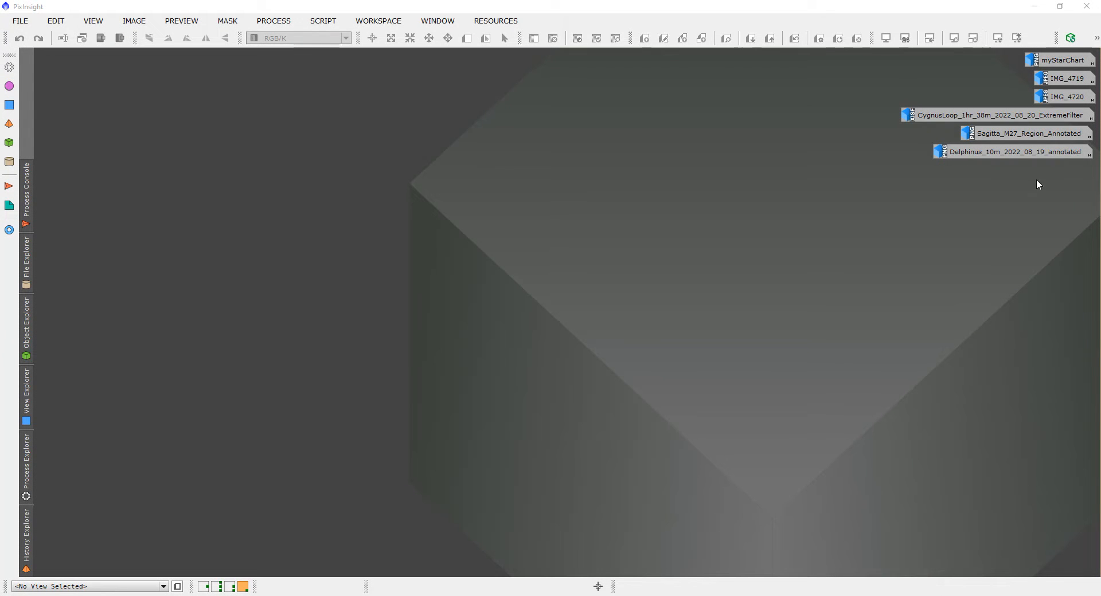
- View the myStarChart image and the IMG_4719 and IMG_4720 telescope photos, iconizing each one again
{"action": "double_click", "coordinate": [1061, 60]}
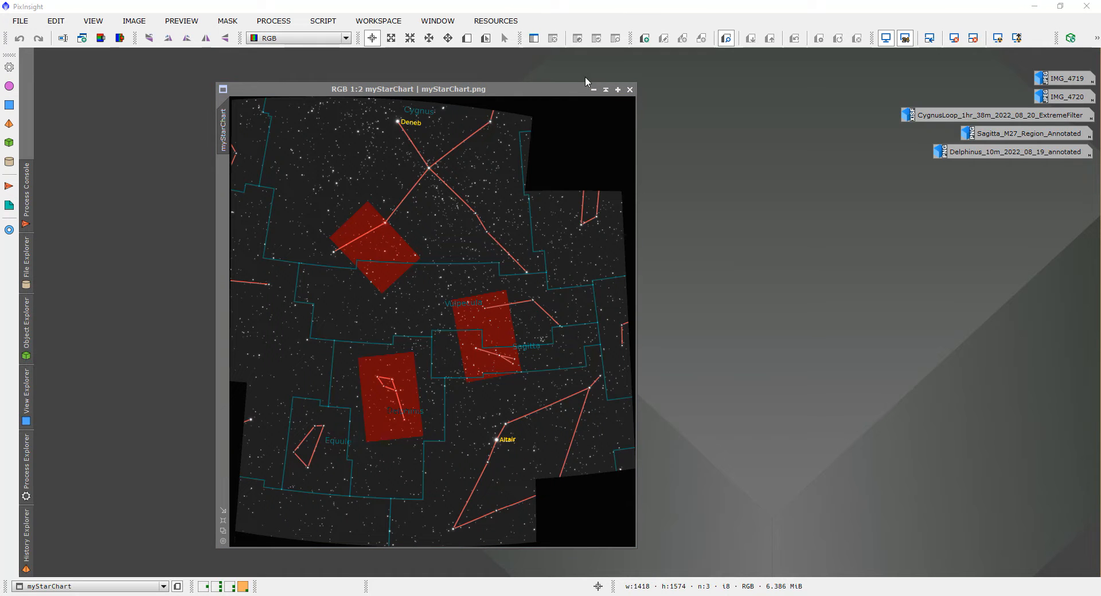
{"action": "left_click", "coordinate": [593, 90]}
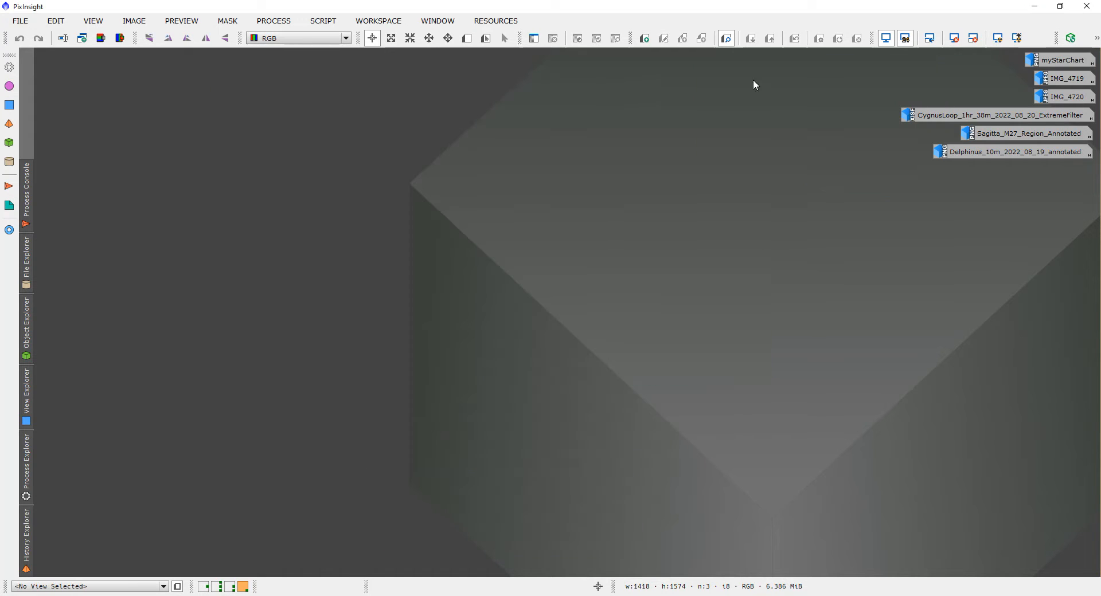
{"action": "double_click", "coordinate": [1061, 79]}
{"action": "double_click", "coordinate": [1061, 97]}
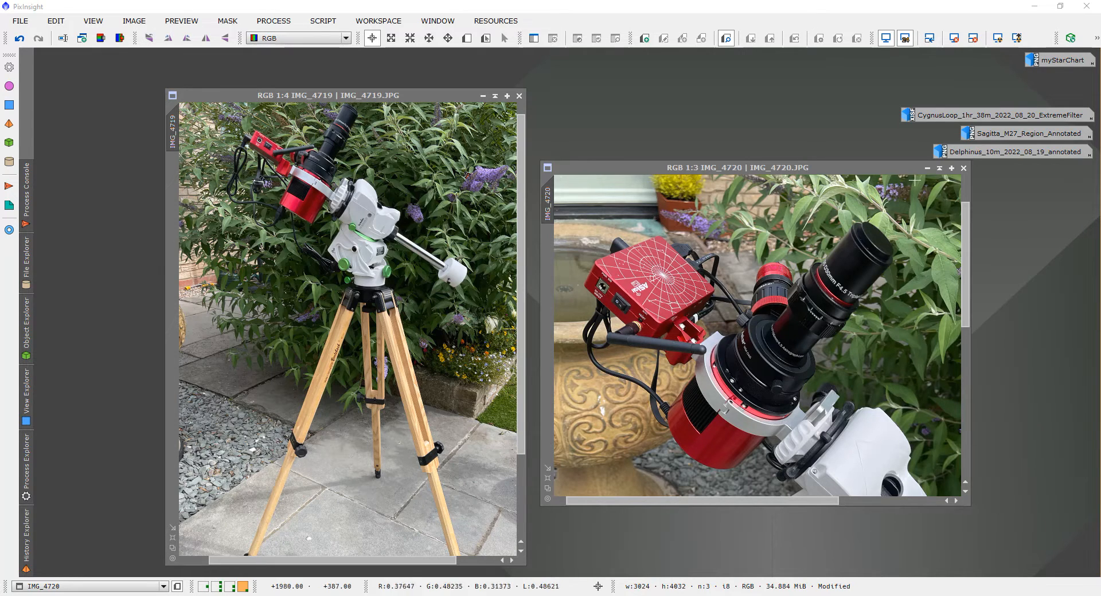
{"action": "left_click", "coordinate": [927, 168]}
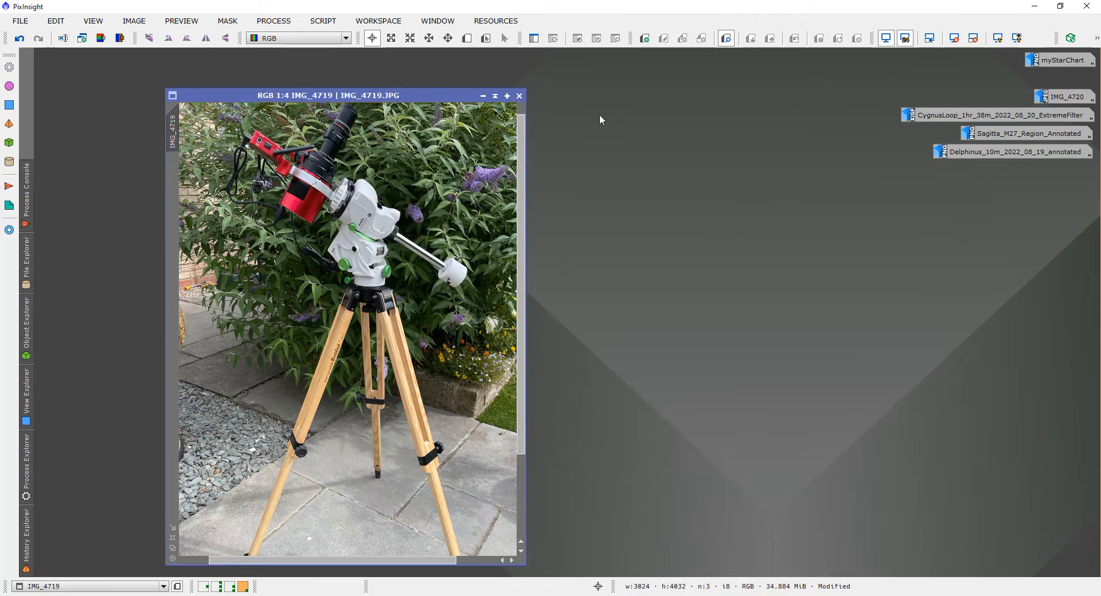
{"action": "left_click", "coordinate": [483, 96]}
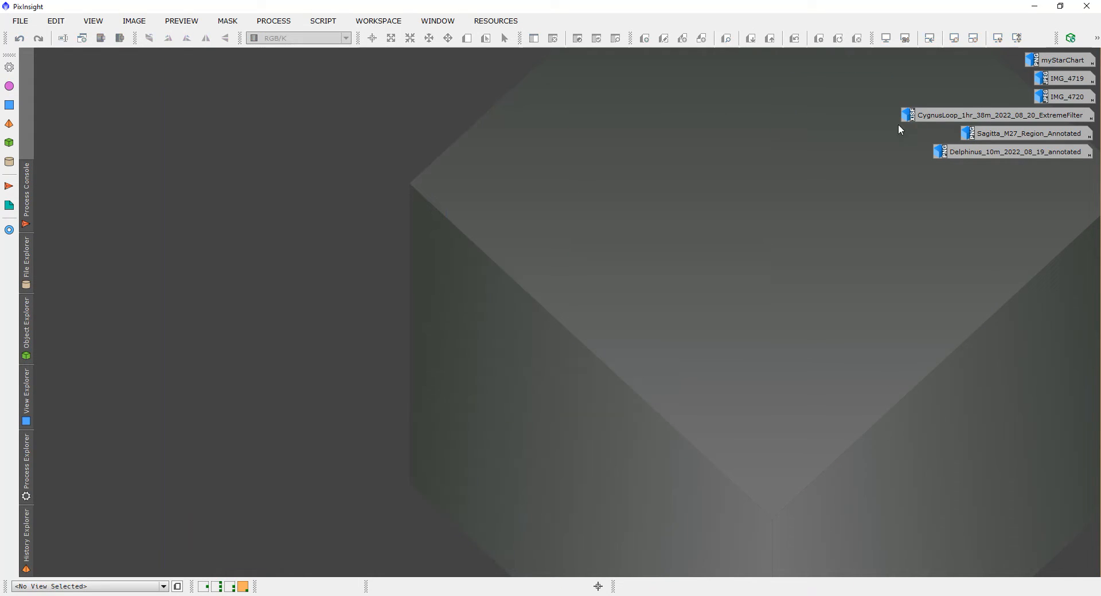
- Restore the CygnusLoop_1hr_38m and Sagitta_M27_Region_Annotated images from their icons, showing the Sagitta image at 1:7
{"action": "double_click", "coordinate": [941, 116]}
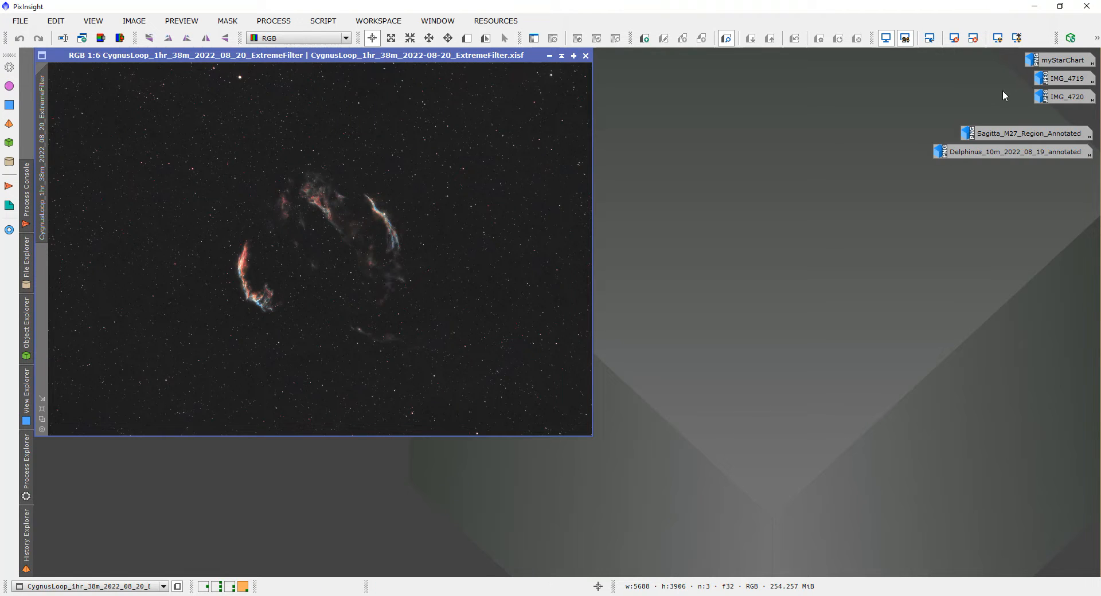
{"action": "double_click", "coordinate": [998, 136]}
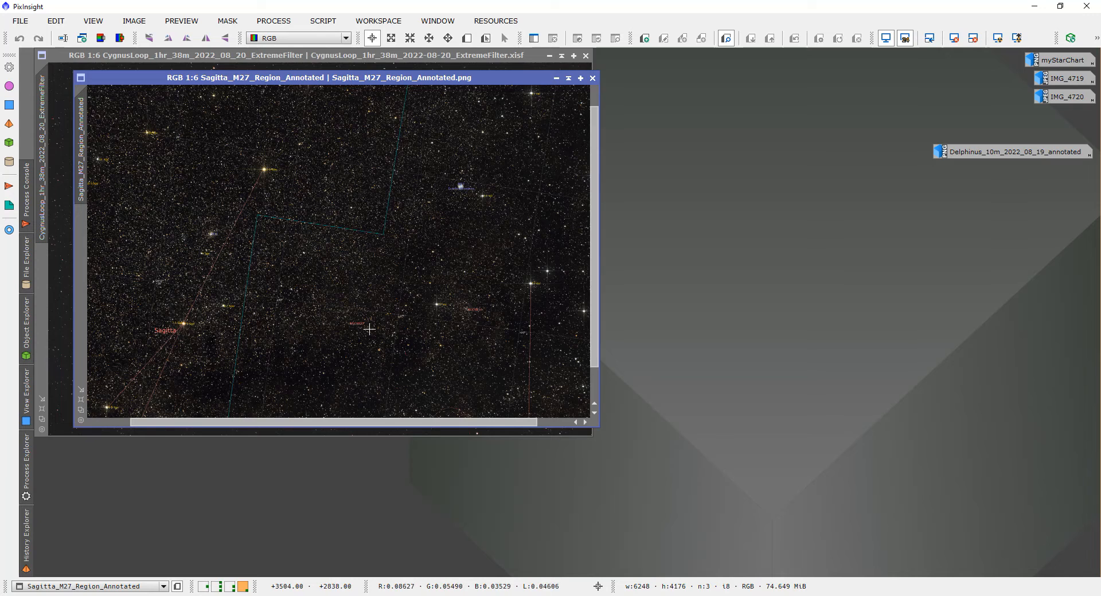
{"action": "scroll", "coordinate": [370, 331], "scroll_direction": "down", "scroll_amount": 1}
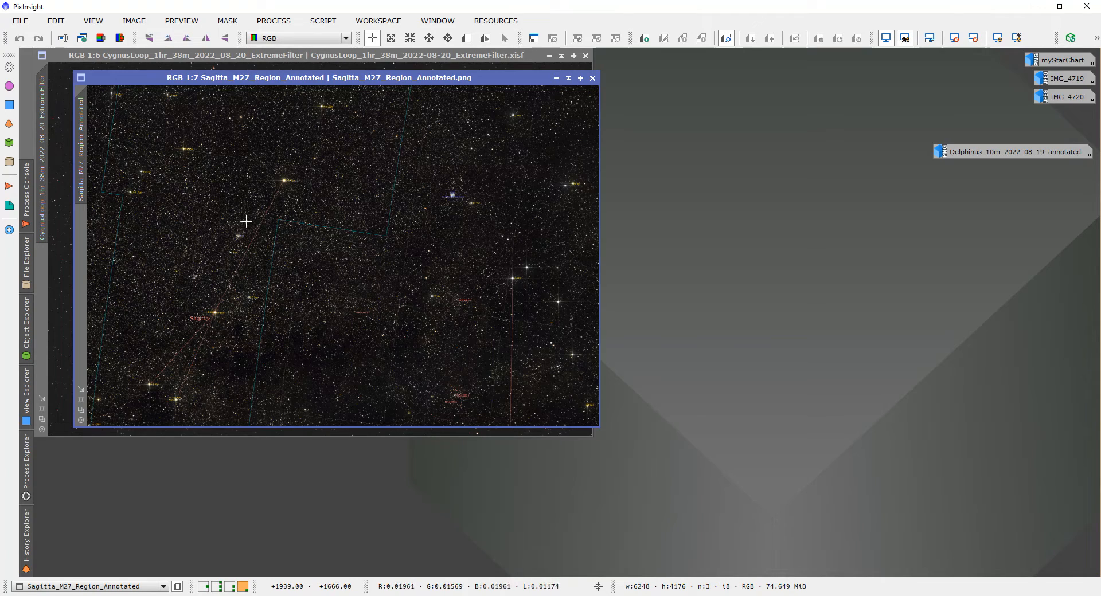
- Examine the M71 cluster and the M27 Dumbbell nebula up close in the annotated Sagitta image
{"action": "scroll", "coordinate": [239, 232], "scroll_direction": "up", "scroll_amount": 7}
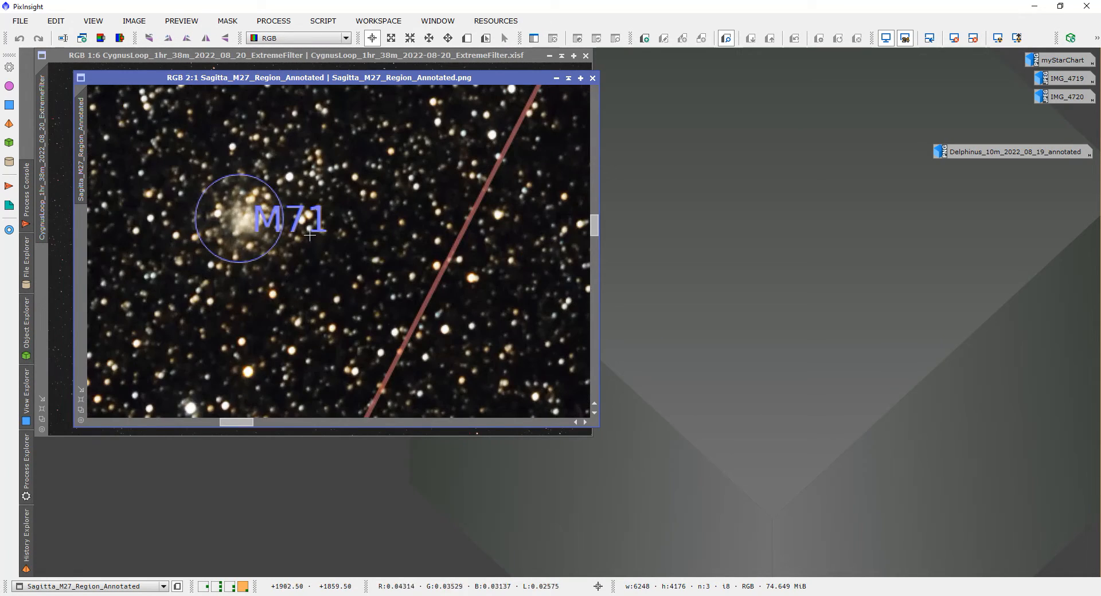
{"action": "scroll", "coordinate": [319, 237], "scroll_direction": "down", "scroll_amount": 4}
{"action": "scroll", "coordinate": [372, 240], "scroll_direction": "down", "scroll_amount": 2}
{"action": "scroll", "coordinate": [523, 190], "scroll_direction": "up", "scroll_amount": 2}
{"action": "scroll", "coordinate": [358, 189], "scroll_direction": "up", "scroll_amount": 2}
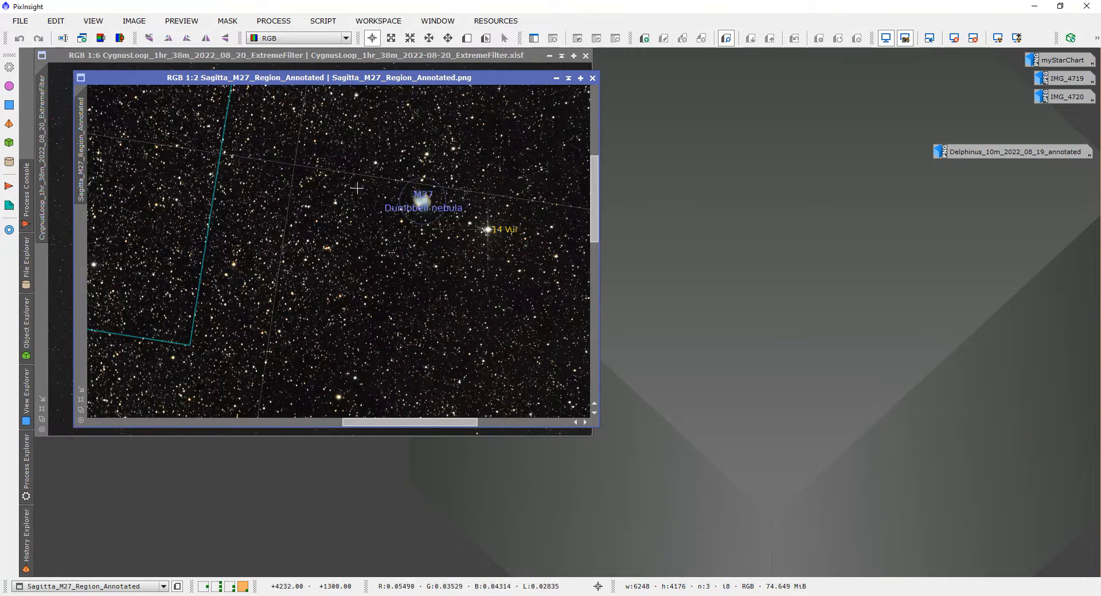
{"action": "scroll", "coordinate": [418, 197], "scroll_direction": "up", "scroll_amount": 2}
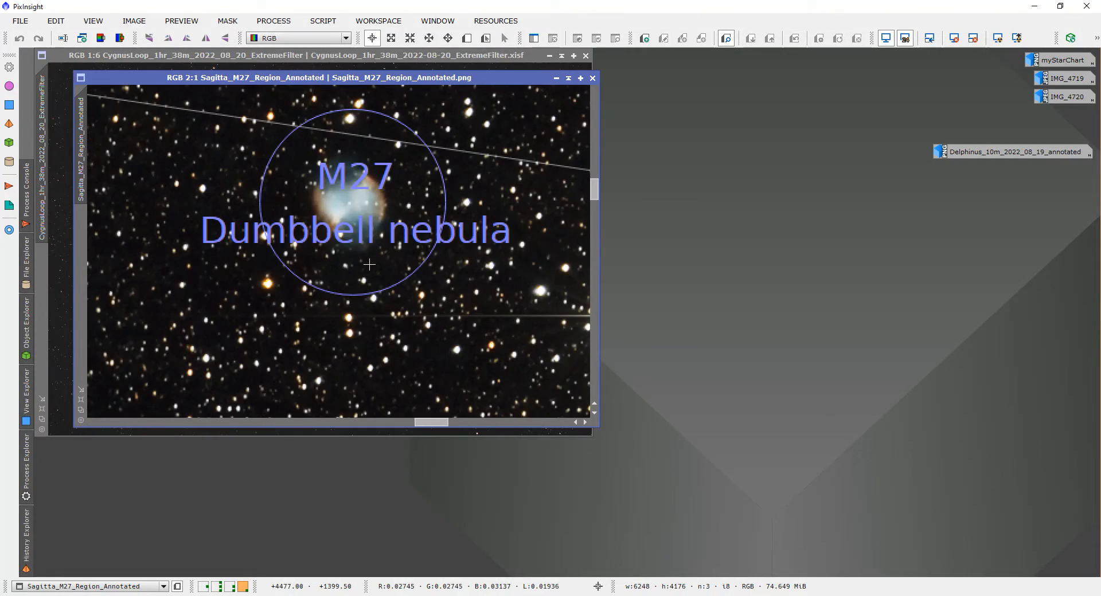
{"action": "scroll", "coordinate": [339, 259], "scroll_direction": "down", "scroll_amount": 4}
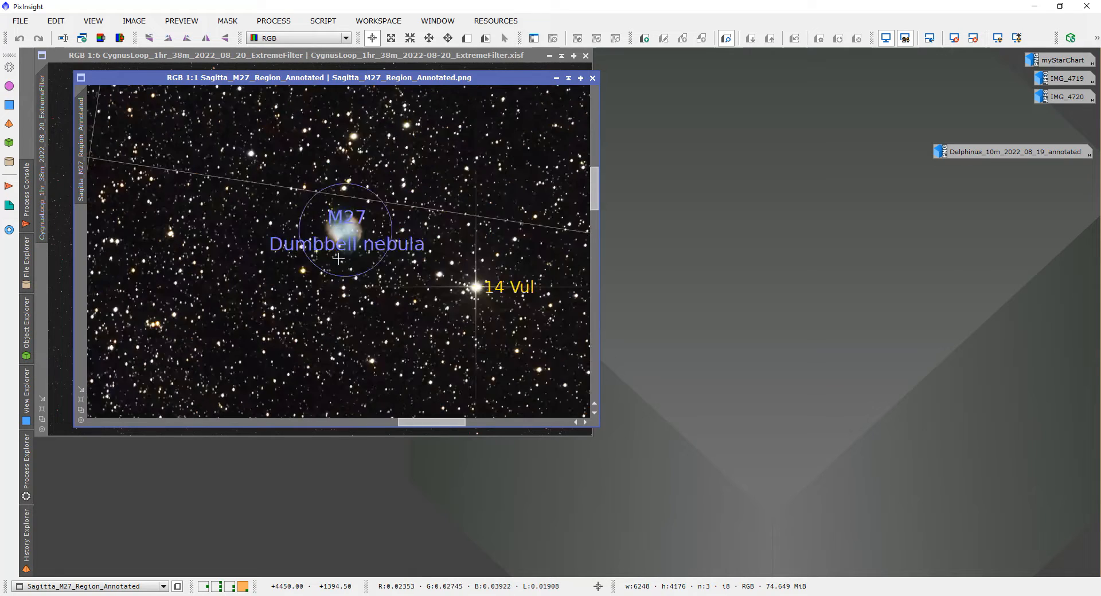
{"action": "scroll", "coordinate": [337, 264], "scroll_direction": "down", "scroll_amount": 2}
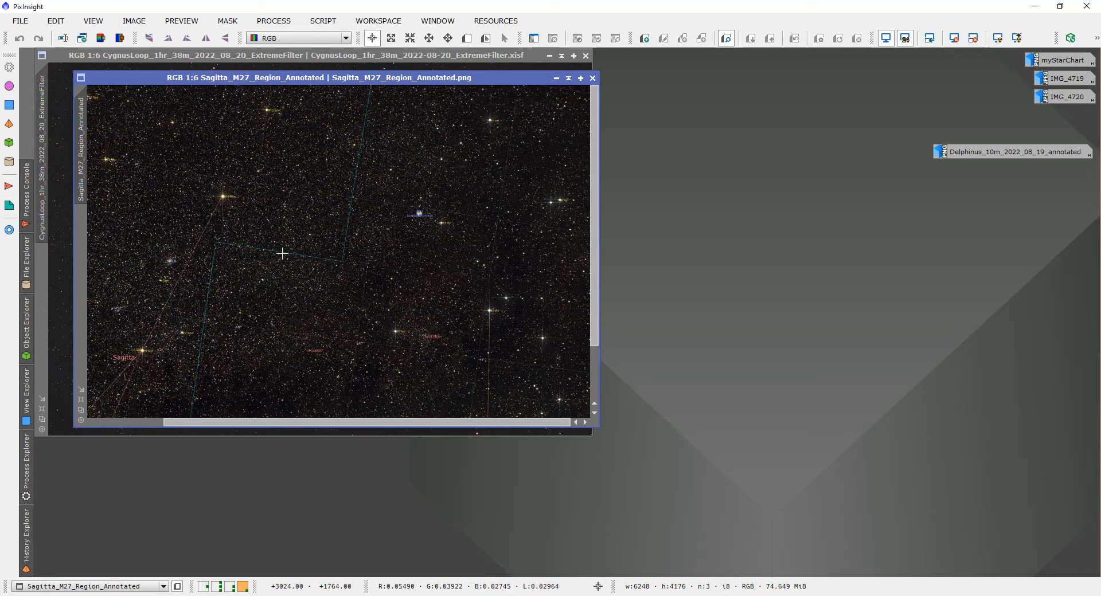
{"action": "left_click", "coordinate": [1043, 595]}
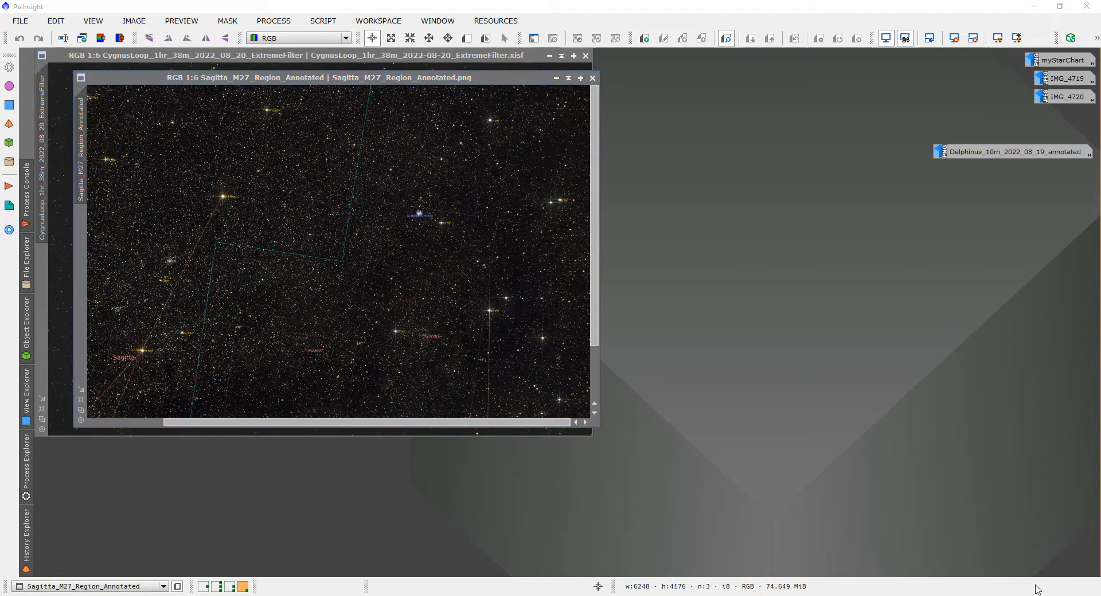
- Restore the Delphinus_10m_2022_08_19_annotated image and inspect its constellation, finishing with the whole frame in view at 1:9
{"action": "double_click", "coordinate": [963, 152]}
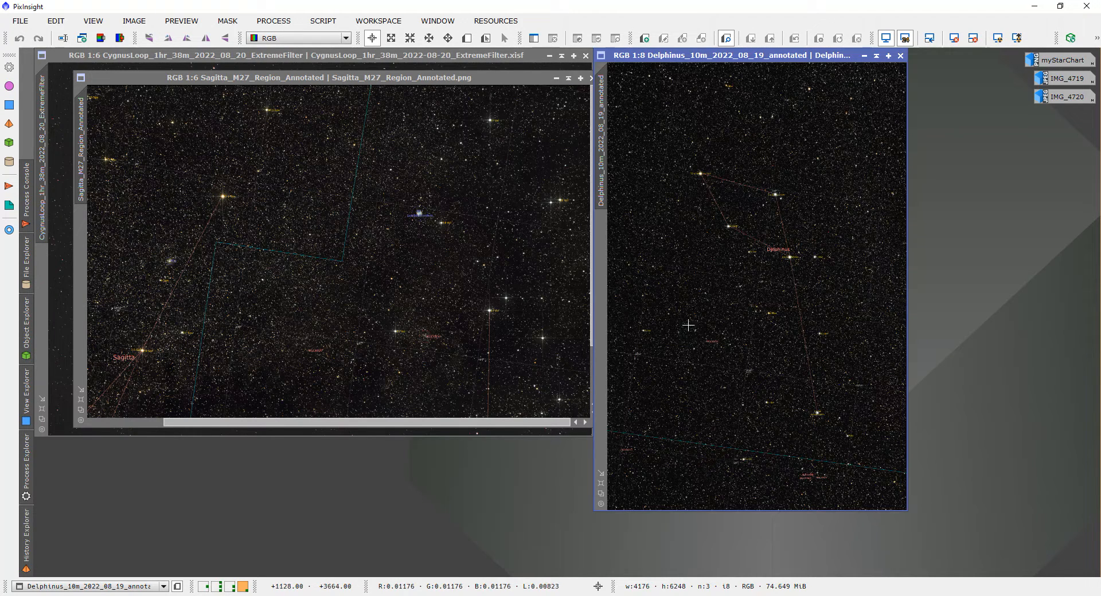
{"action": "scroll", "coordinate": [685, 307], "scroll_direction": "up", "scroll_amount": 3}
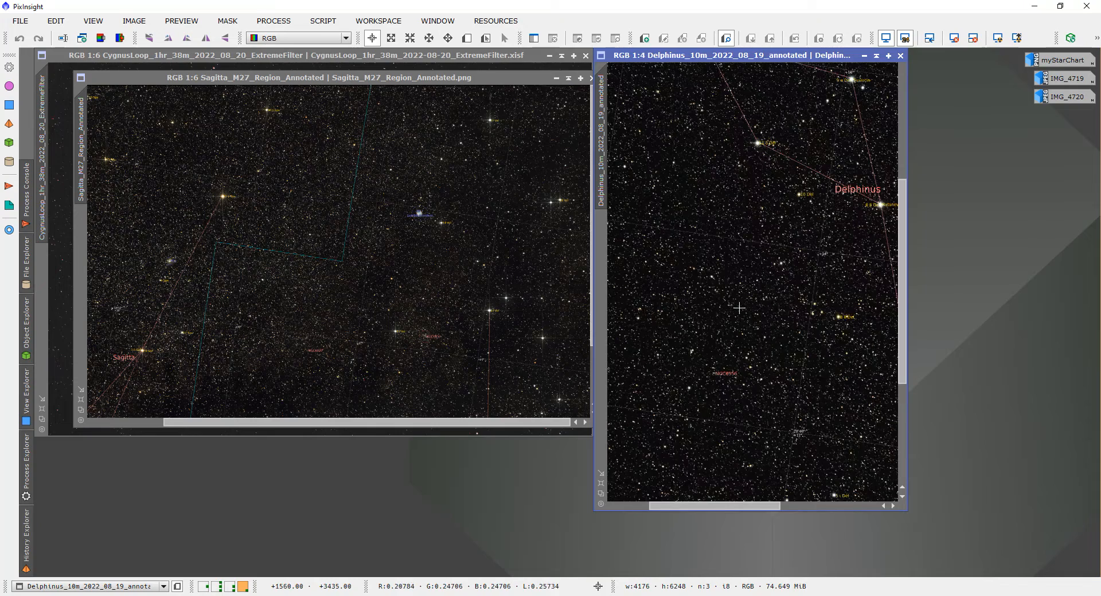
{"action": "scroll", "coordinate": [735, 306], "scroll_direction": "down", "scroll_amount": 2}
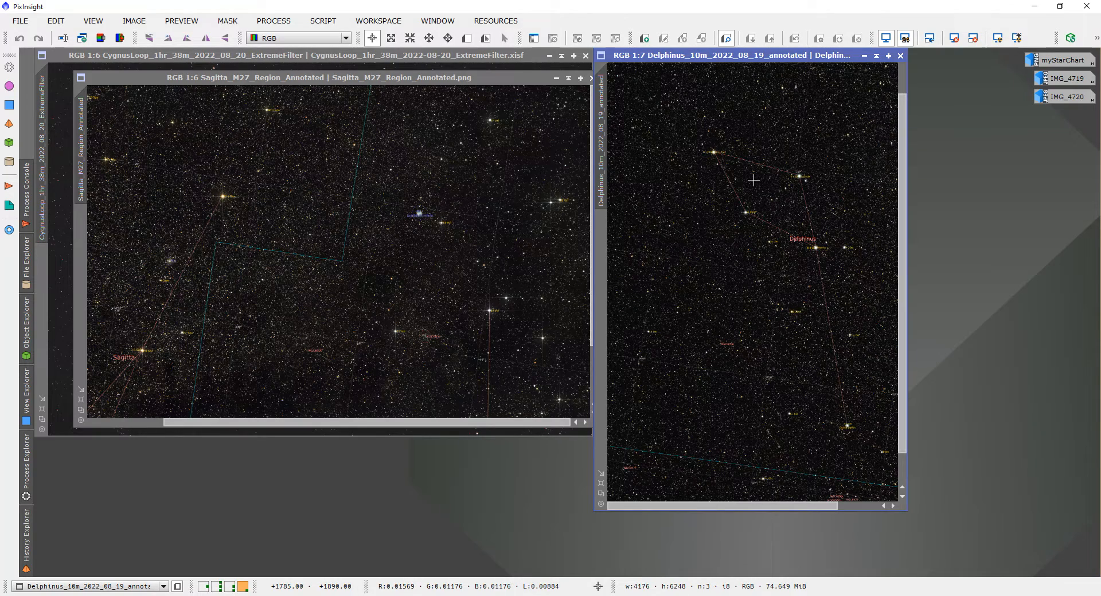
{"action": "scroll", "coordinate": [790, 337], "scroll_direction": "up", "scroll_amount": 2}
{"action": "scroll", "coordinate": [790, 337], "scroll_direction": "down", "scroll_amount": 4}
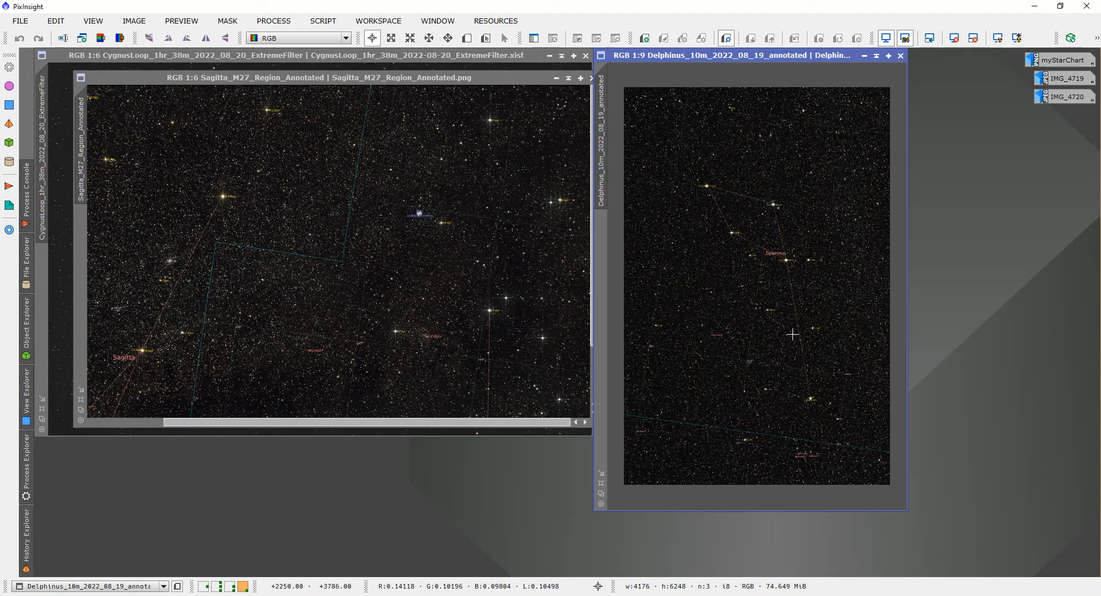
{"action": "left_click", "coordinate": [1045, 594]}
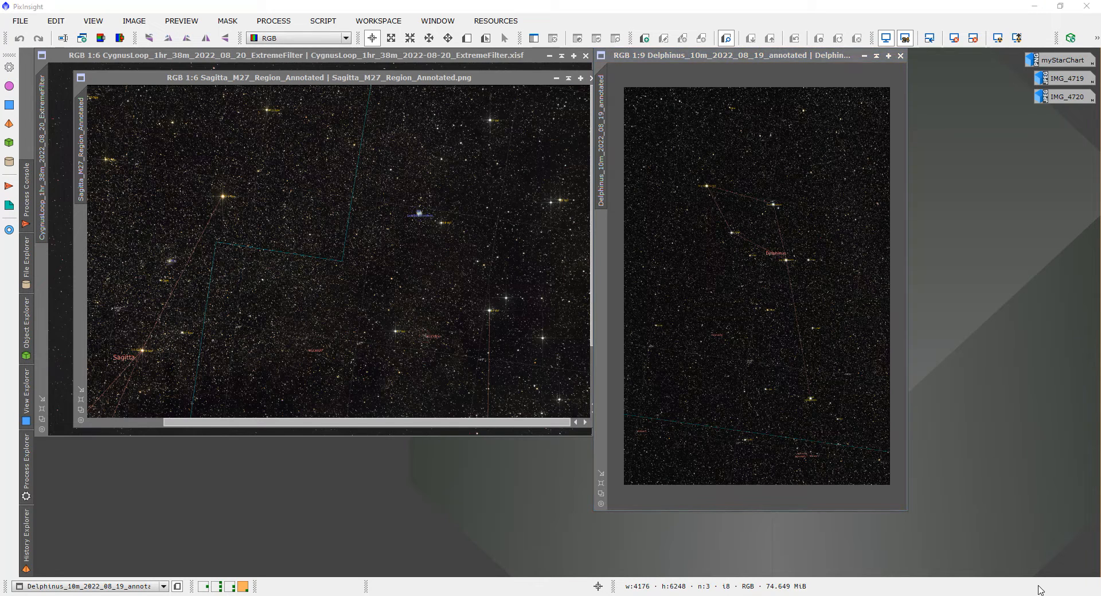
- Reduce the Sagitta image to 1:13, fit its window to the image, and place it lower on the workspace
{"action": "left_click_drag", "start_coordinate": [122, 79], "coordinate": [125, 141]}
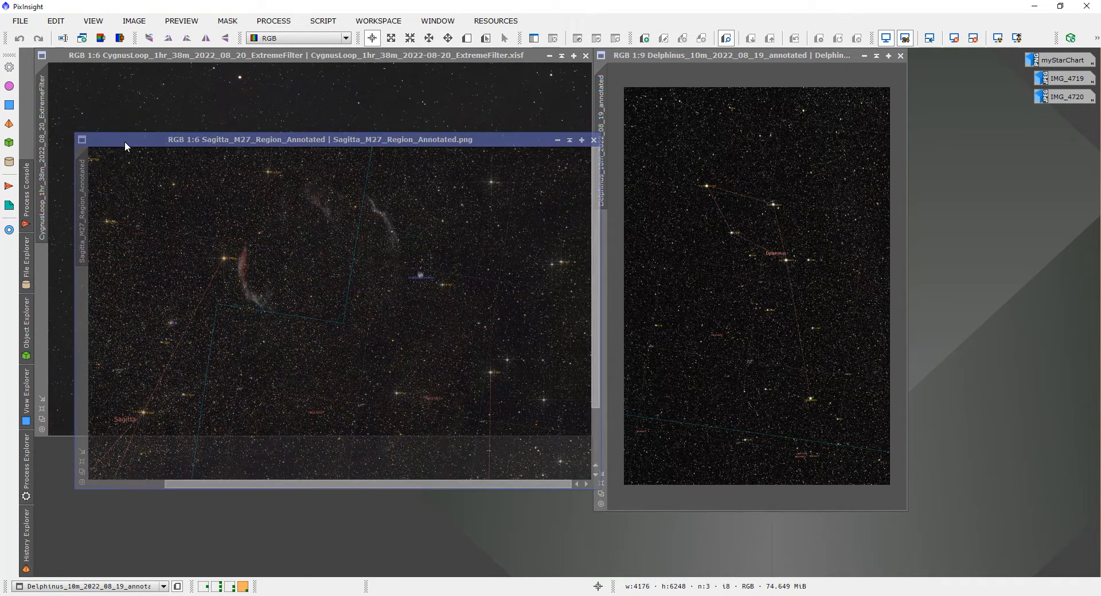
{"action": "left_click_drag", "start_coordinate": [600, 488], "coordinate": [370, 372]}
{"action": "left_click", "coordinate": [83, 334]}
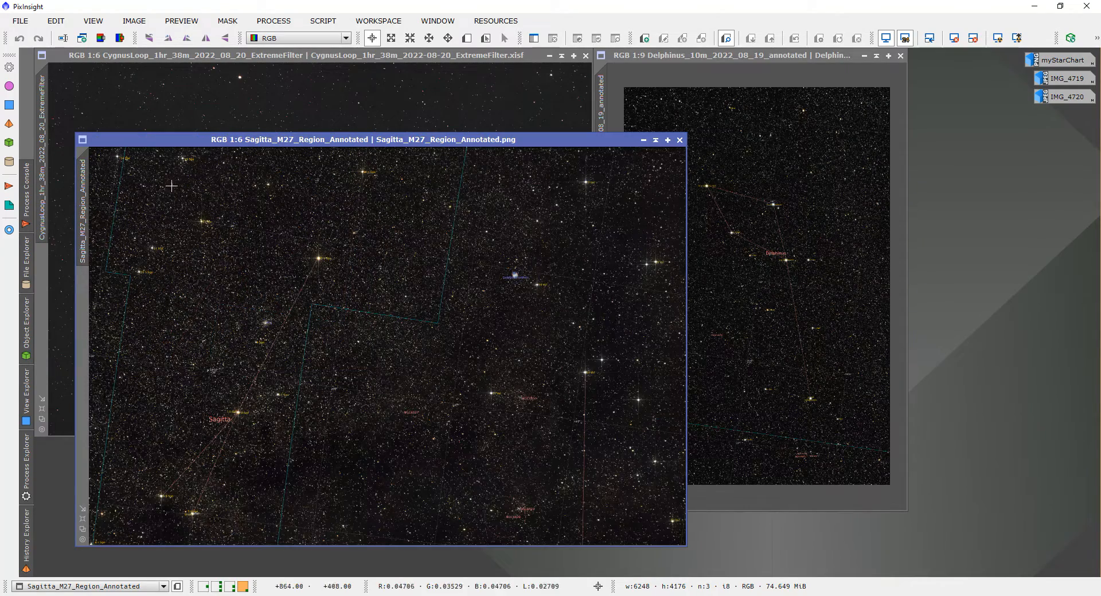
{"action": "scroll", "coordinate": [187, 388], "scroll_direction": "down", "scroll_amount": 3}
{"action": "scroll", "coordinate": [187, 388], "scroll_direction": "down", "scroll_amount": 2}
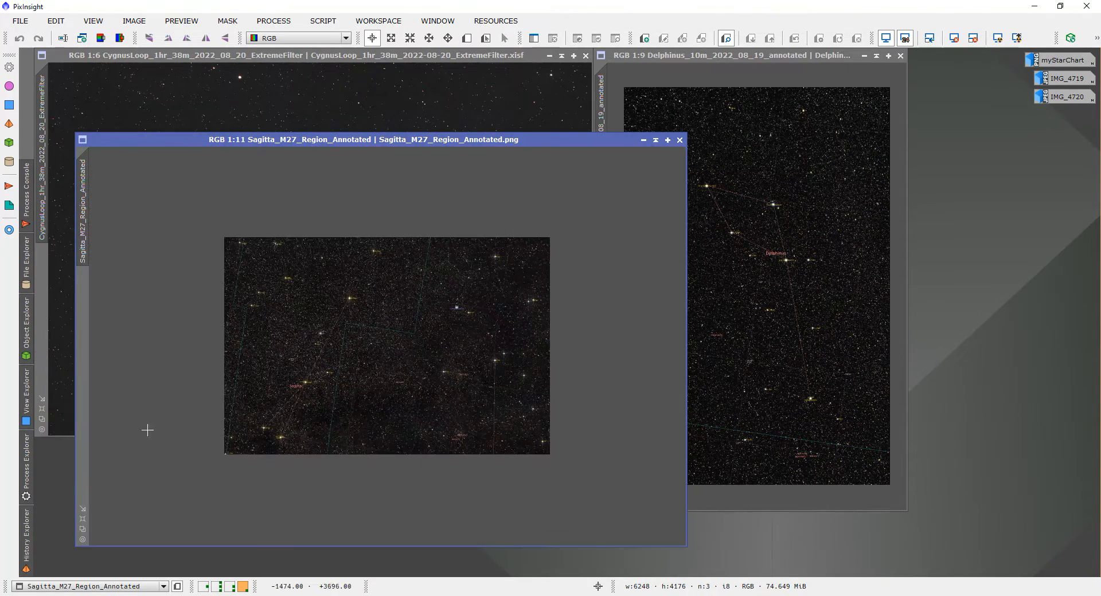
{"action": "scroll", "coordinate": [106, 492], "scroll_direction": "down", "scroll_amount": 2}
{"action": "left_click", "coordinate": [83, 510]}
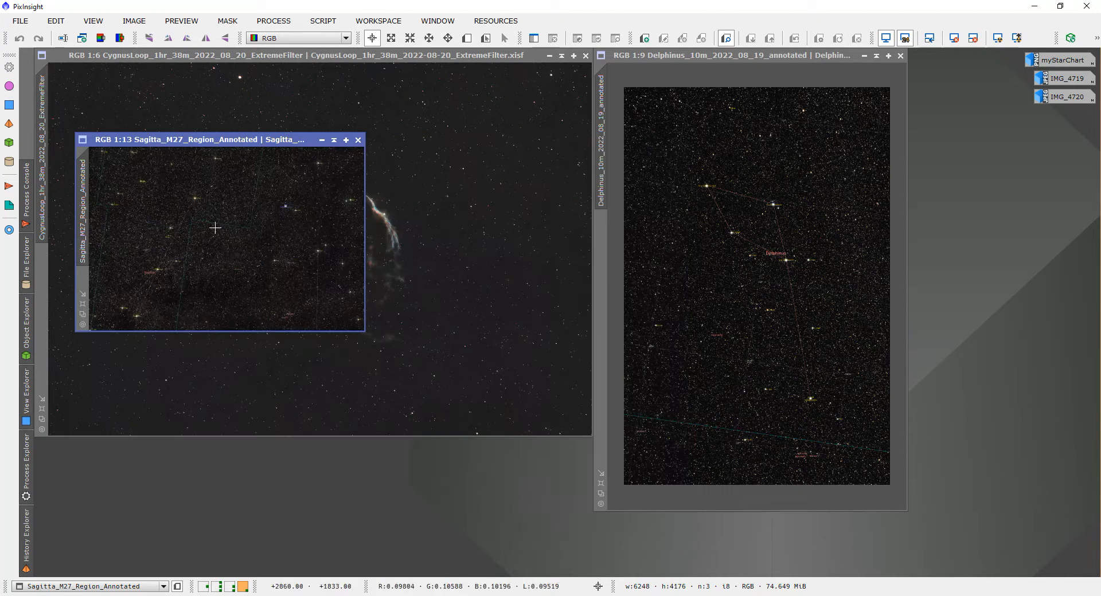
{"action": "left_click_drag", "start_coordinate": [163, 139], "coordinate": [144, 243]}
- Reduce the Cygnus Loop image to 1:12 and fit its window to the image
{"action": "left_click", "coordinate": [228, 174]}
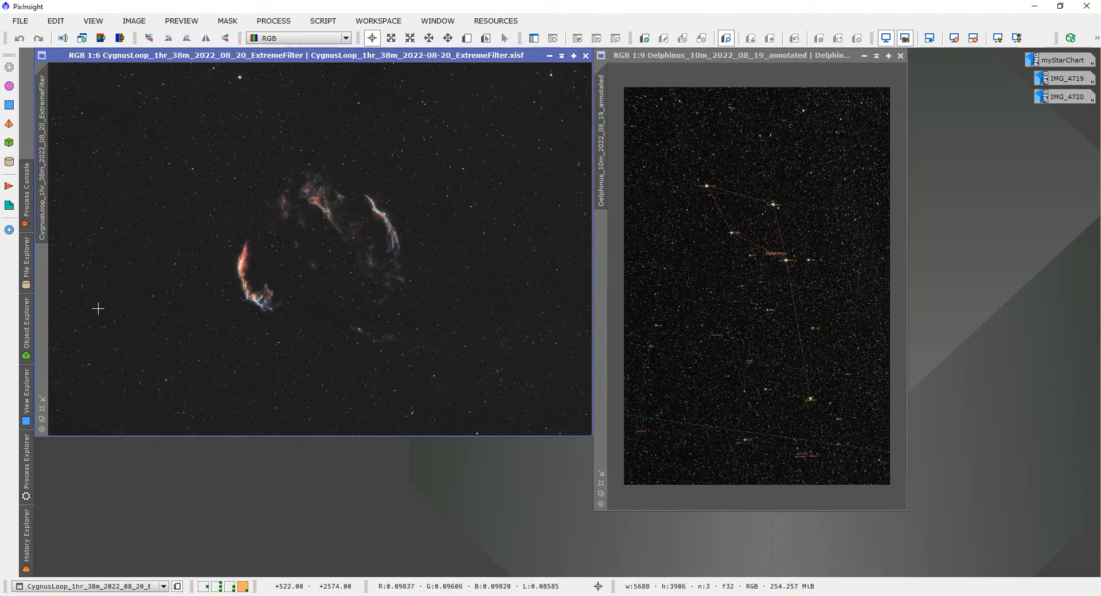
{"action": "scroll", "coordinate": [204, 308], "scroll_direction": "down", "scroll_amount": 4}
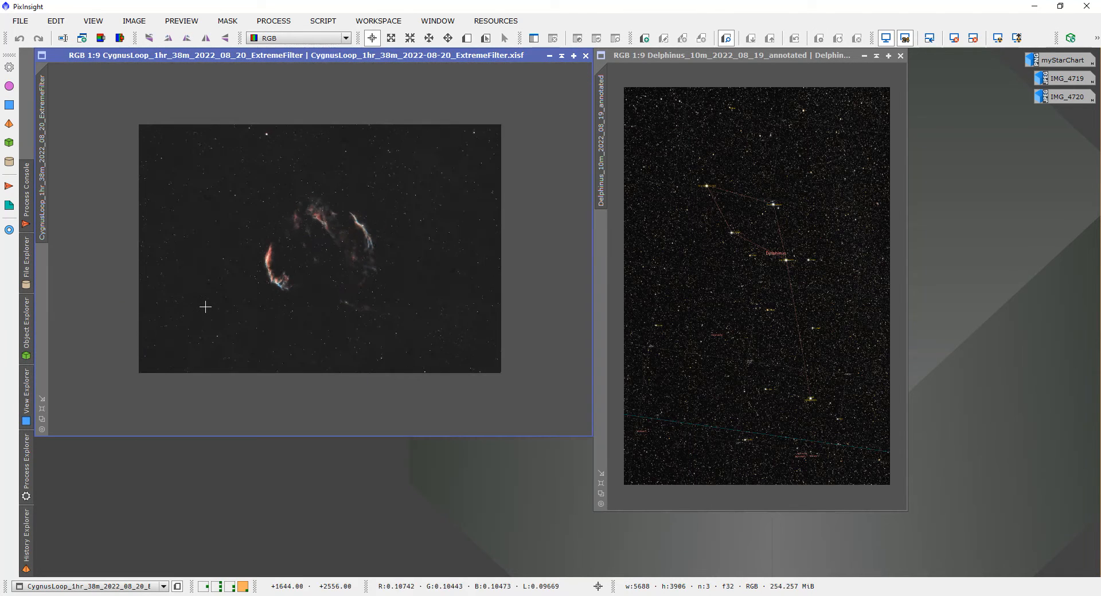
{"action": "left_click", "coordinate": [43, 398]}
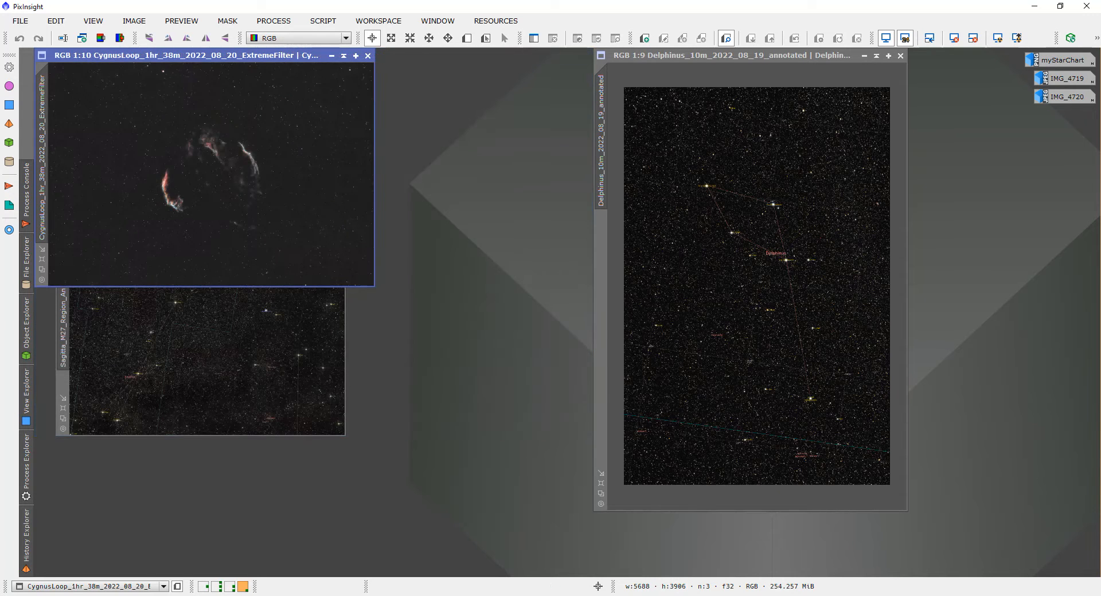
{"action": "left_click", "coordinate": [41, 261]}
{"action": "left_click", "coordinate": [41, 262]}
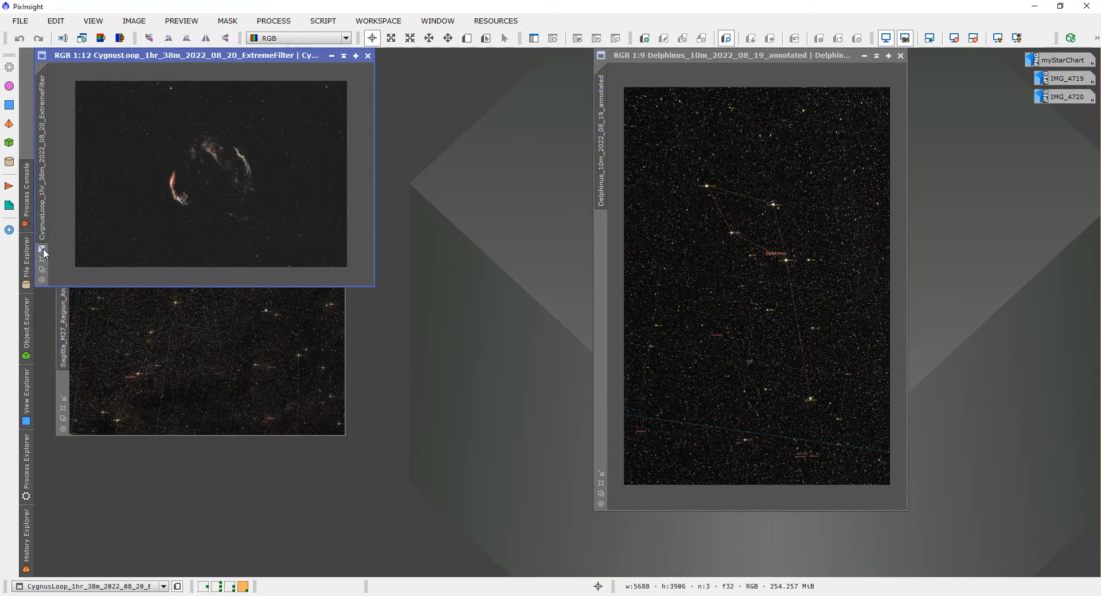
- Reduce the Delphinus image to a fitted 1:14 window beside the Cygnus Loop, and move the Sagitta window clear below it
{"action": "scroll", "coordinate": [722, 284], "scroll_direction": "down", "scroll_amount": 1}
{"action": "scroll", "coordinate": [722, 284], "scroll_direction": "down", "scroll_amount": 4}
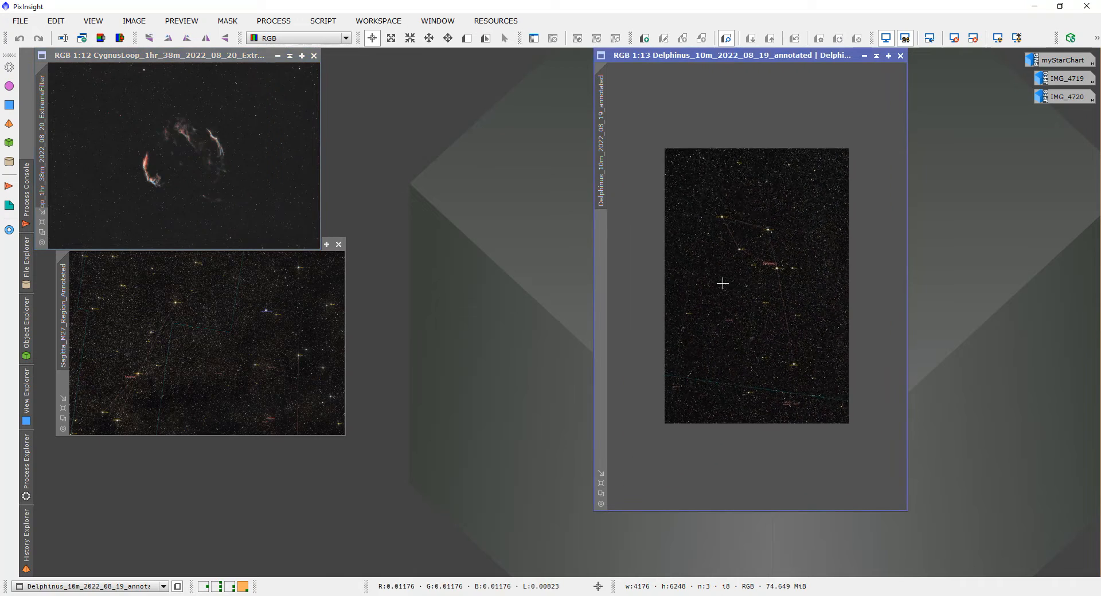
{"action": "left_click", "coordinate": [601, 475]}
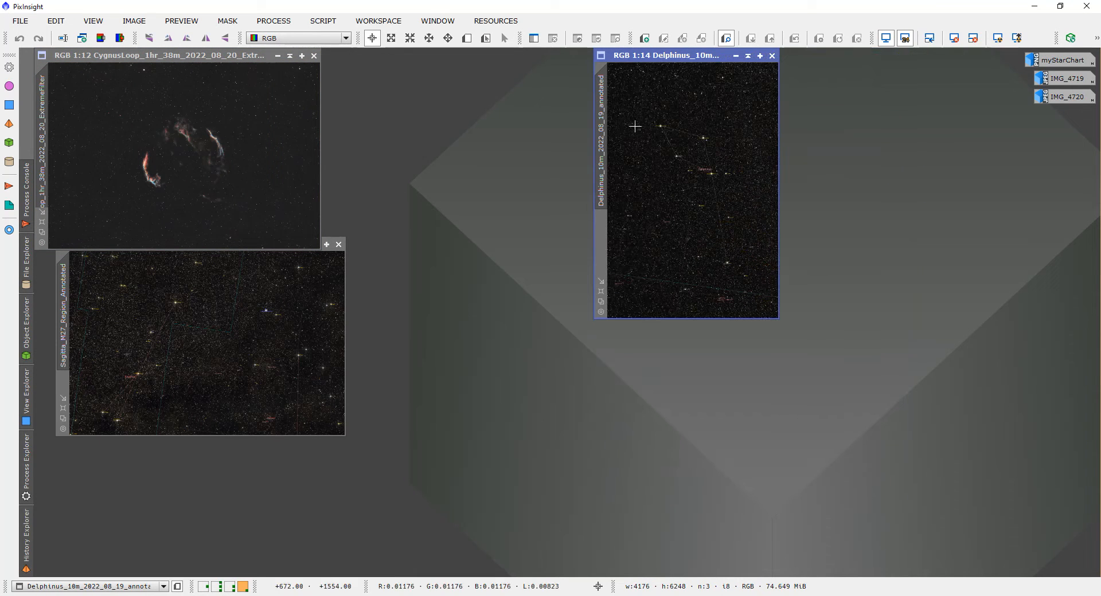
{"action": "left_click_drag", "start_coordinate": [630, 55], "coordinate": [401, 68]}
{"action": "left_click", "coordinate": [237, 313]}
{"action": "left_click_drag", "start_coordinate": [216, 244], "coordinate": [207, 273]}
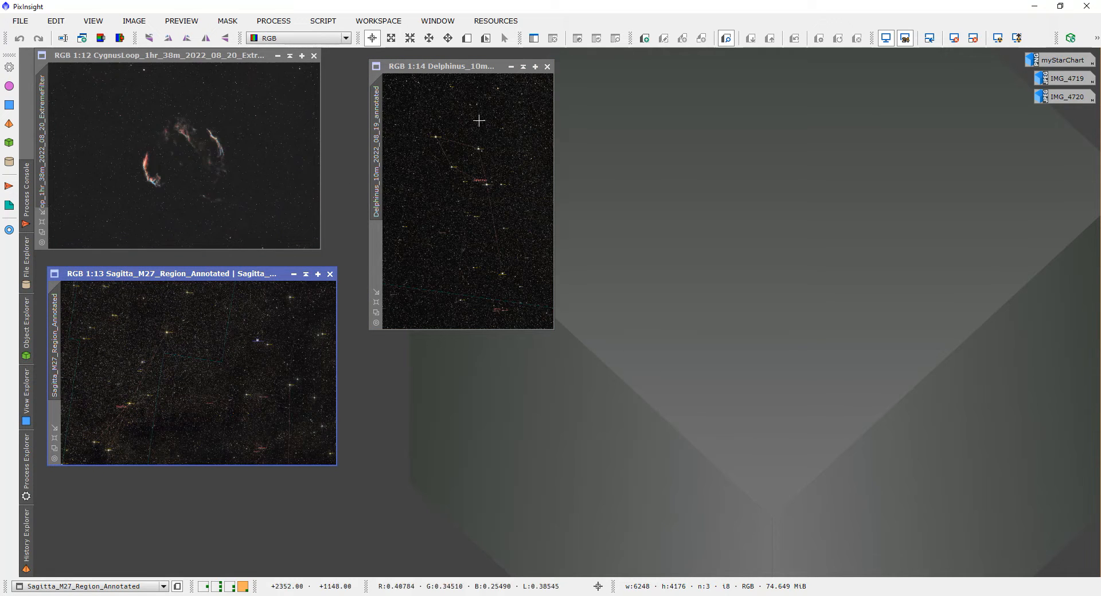
- Restore the myStarChart image and place it beside the Delphinus window for comparison with the three sky images
{"action": "double_click", "coordinate": [1049, 62]}
{"action": "left_click_drag", "start_coordinate": [463, 94], "coordinate": [761, 84]}
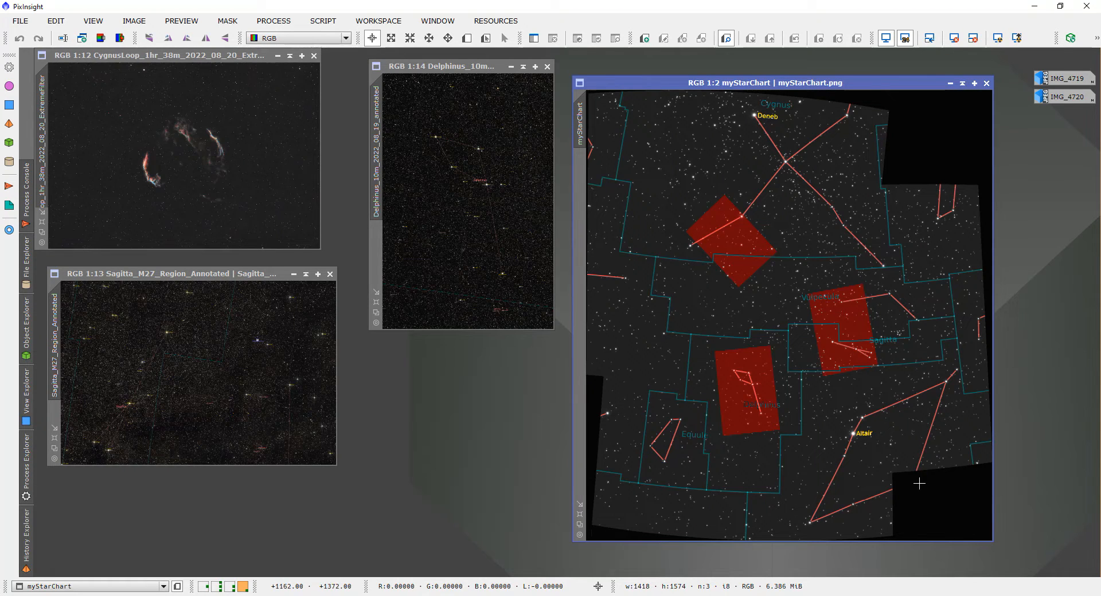
{"action": "left_click", "coordinate": [1040, 587]}
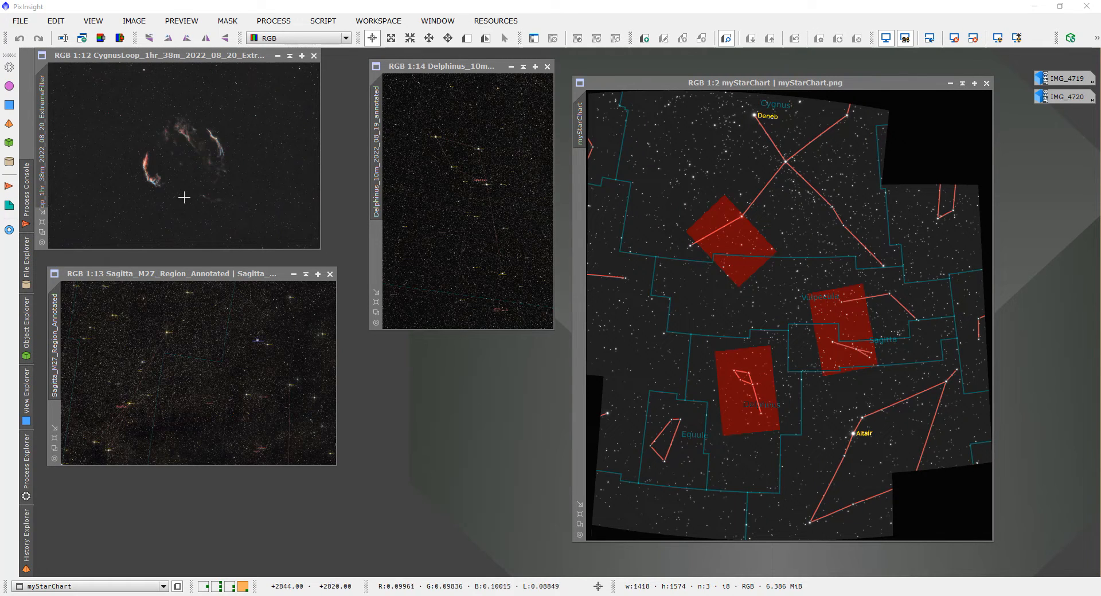
- Iconize the star chart, Delphinus and Sagitta images, and show the remaining Cygnus Loop image at 1:11
{"action": "left_click", "coordinate": [950, 83]}
{"action": "left_click", "coordinate": [512, 67]}
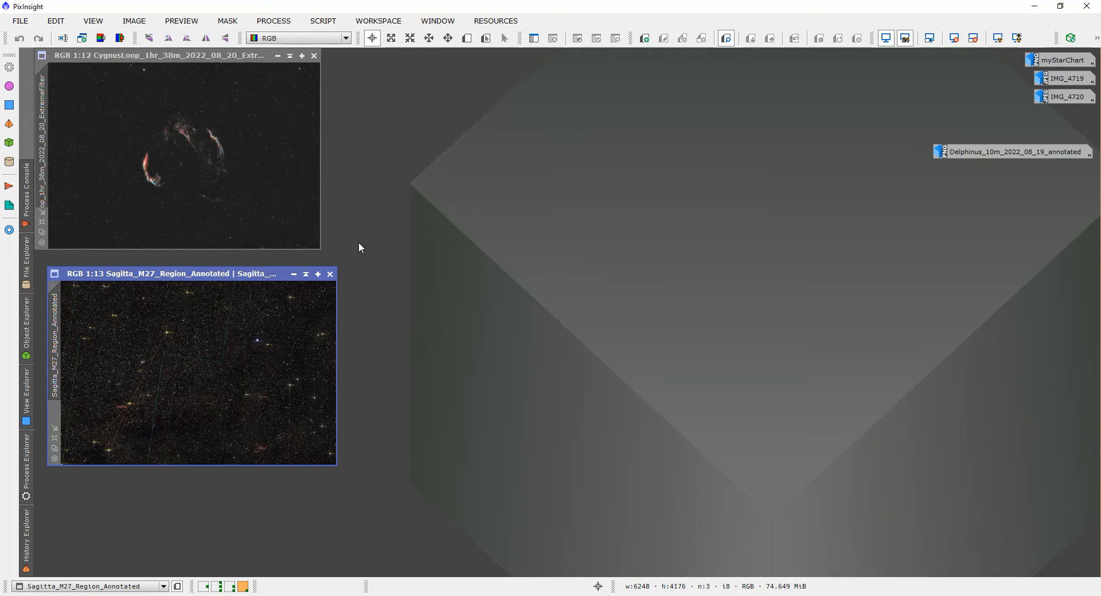
{"action": "left_click", "coordinate": [293, 273]}
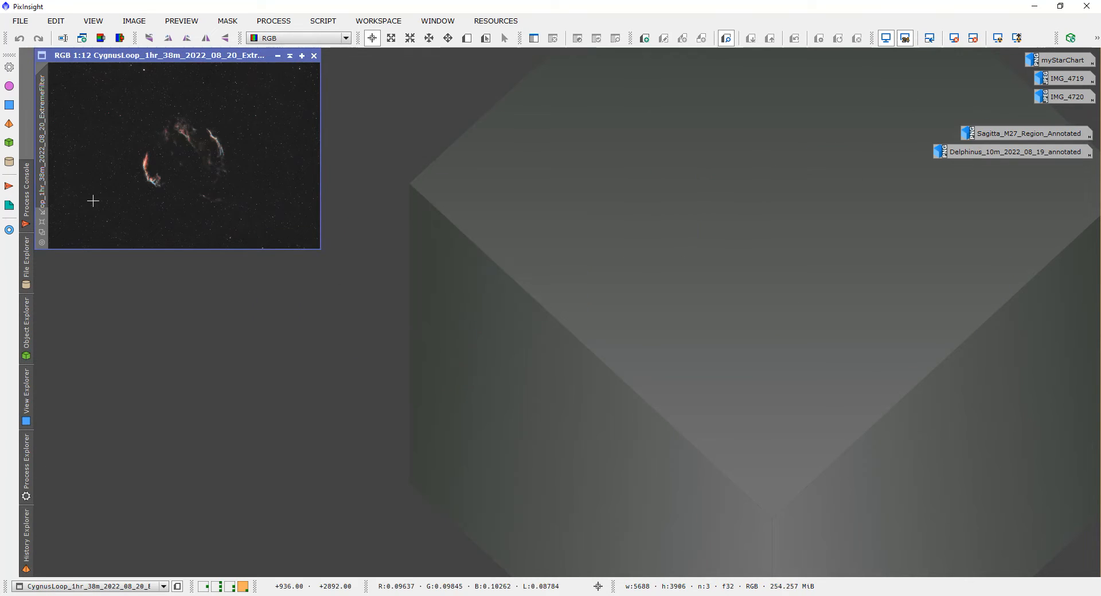
{"action": "scroll", "coordinate": [183, 209], "scroll_direction": "up", "scroll_amount": 1}
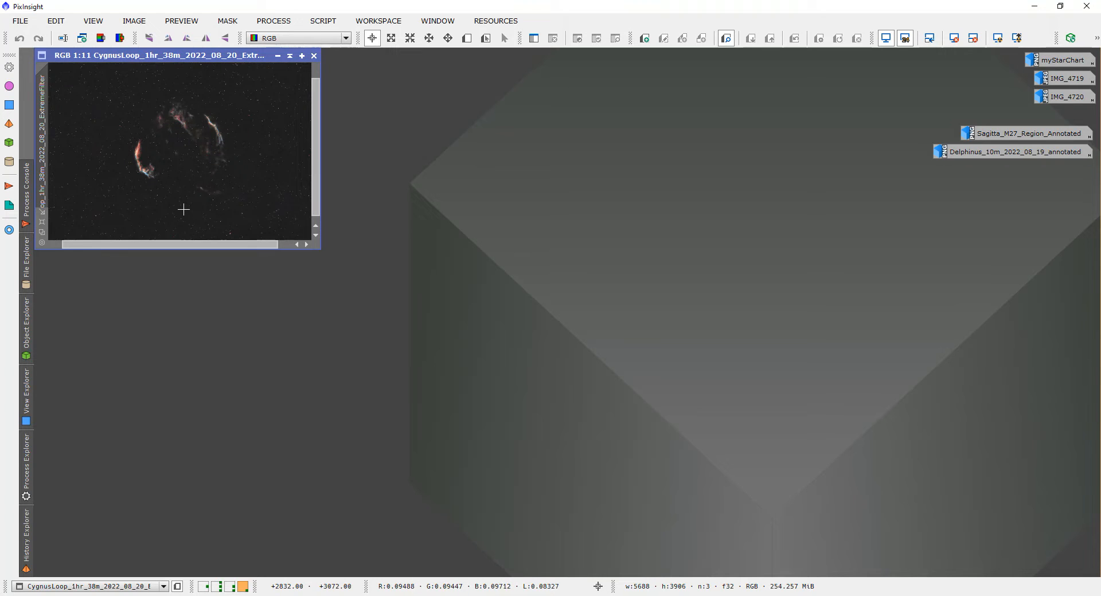
- Enlarge the Cygnus Loop image to 1:9 and fit its window to the image
{"action": "left_click", "coordinate": [42, 222]}
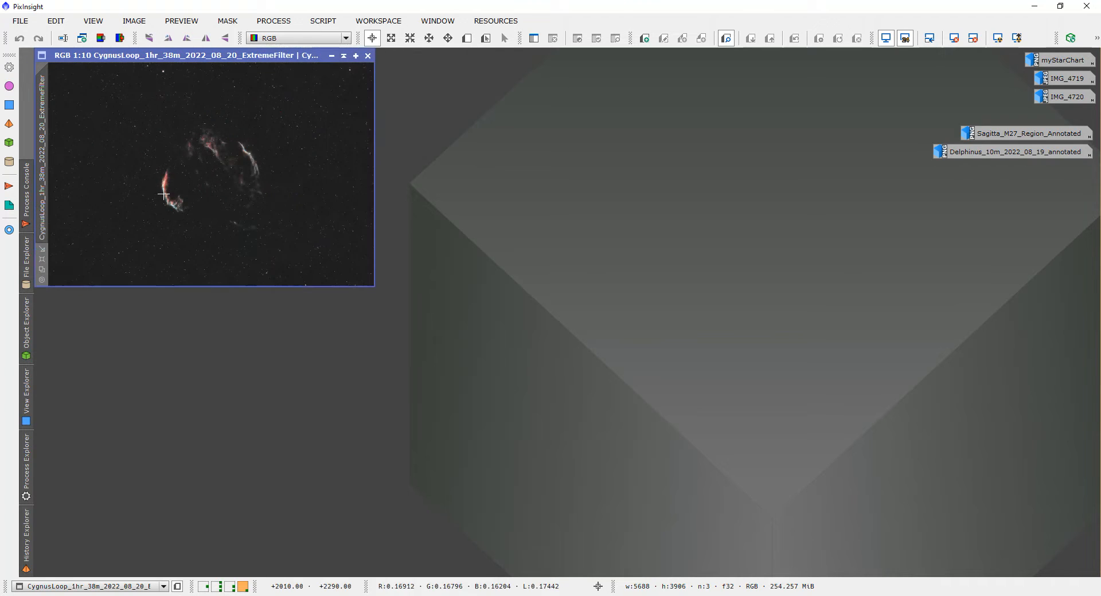
{"action": "scroll", "coordinate": [163, 195], "scroll_direction": "up", "scroll_amount": 1}
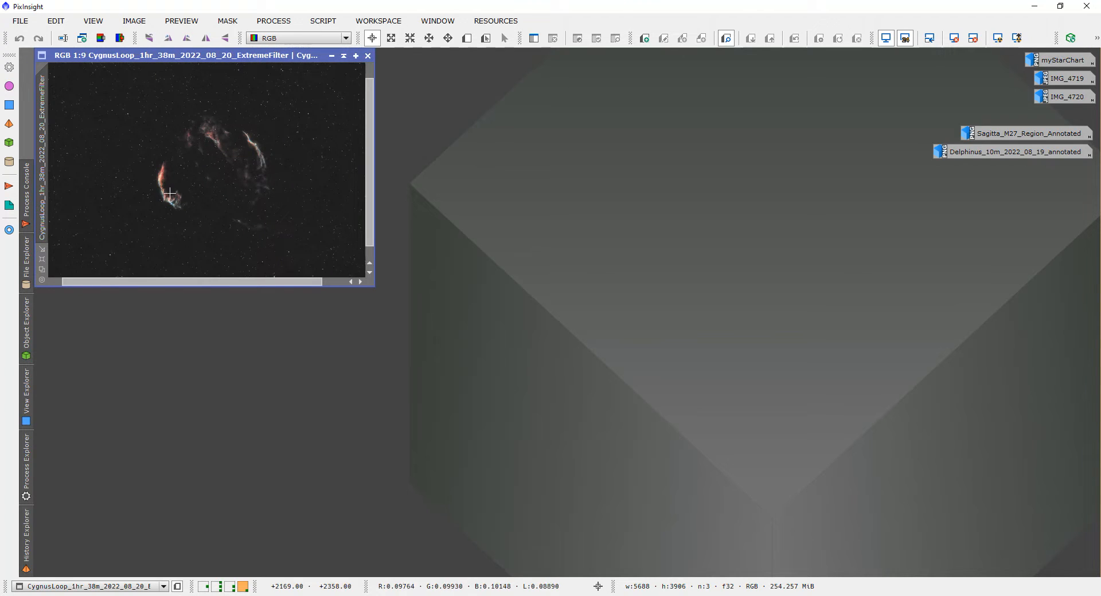
{"action": "left_click", "coordinate": [43, 253]}
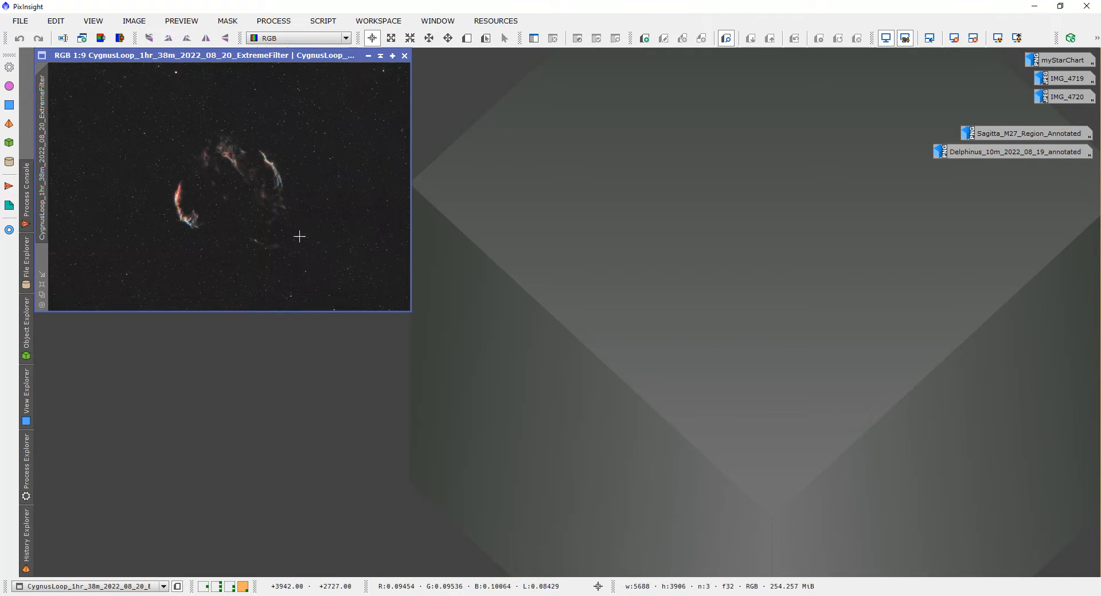
- Plate solve the Cygnus Loop image with the ImageSolver script, using the active window and the existing image parameters
{"action": "left_click", "coordinate": [325, 25]}
{"action": "mouse_move", "coordinate": [362, 121]}
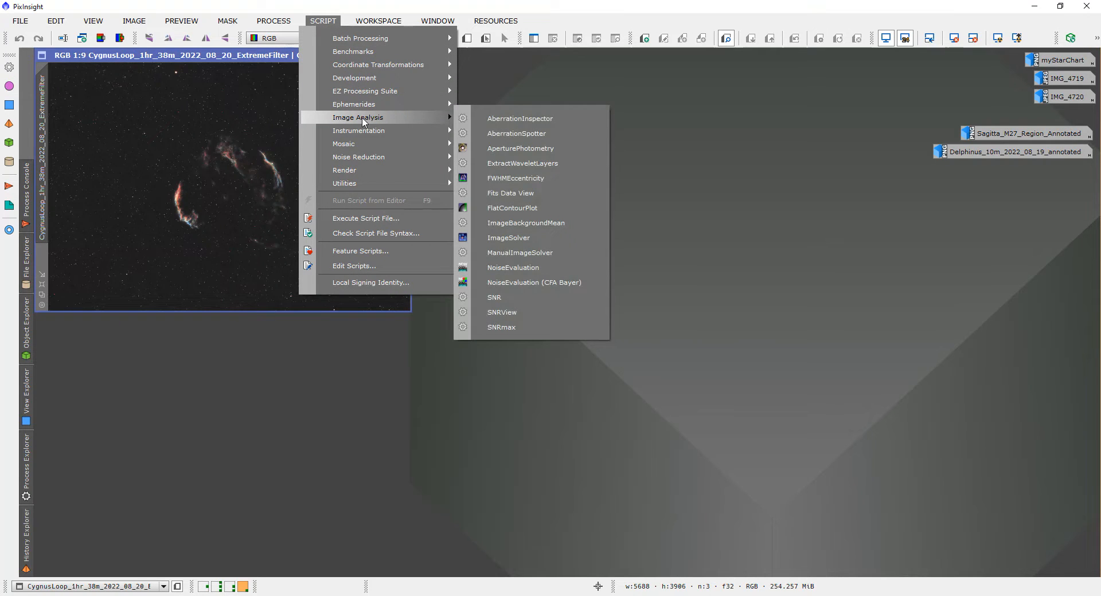
{"action": "left_click", "coordinate": [535, 239]}
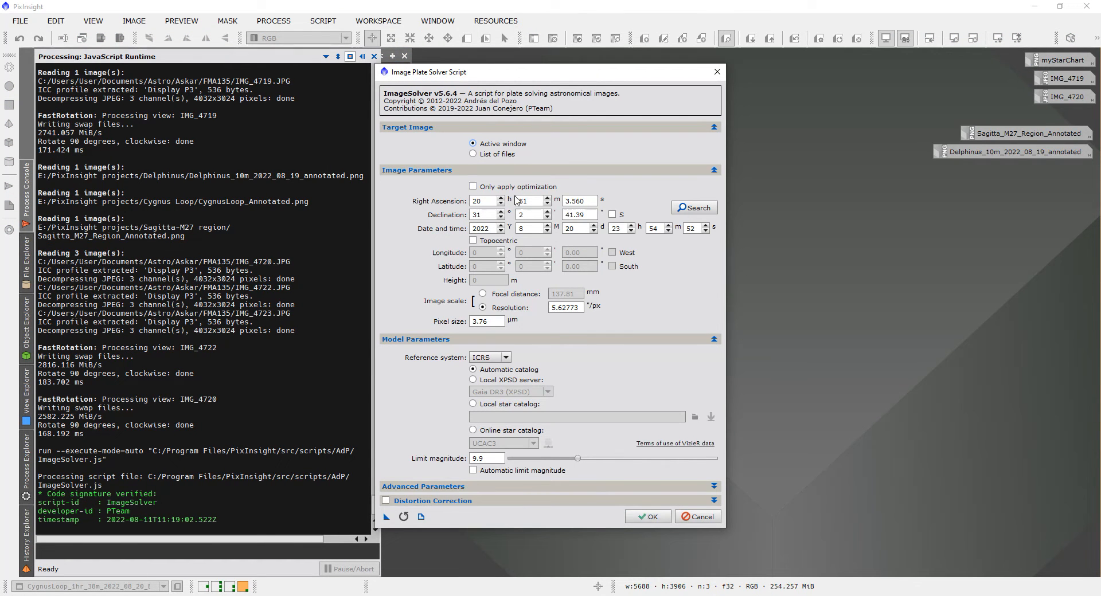
{"action": "left_click", "coordinate": [648, 518]}
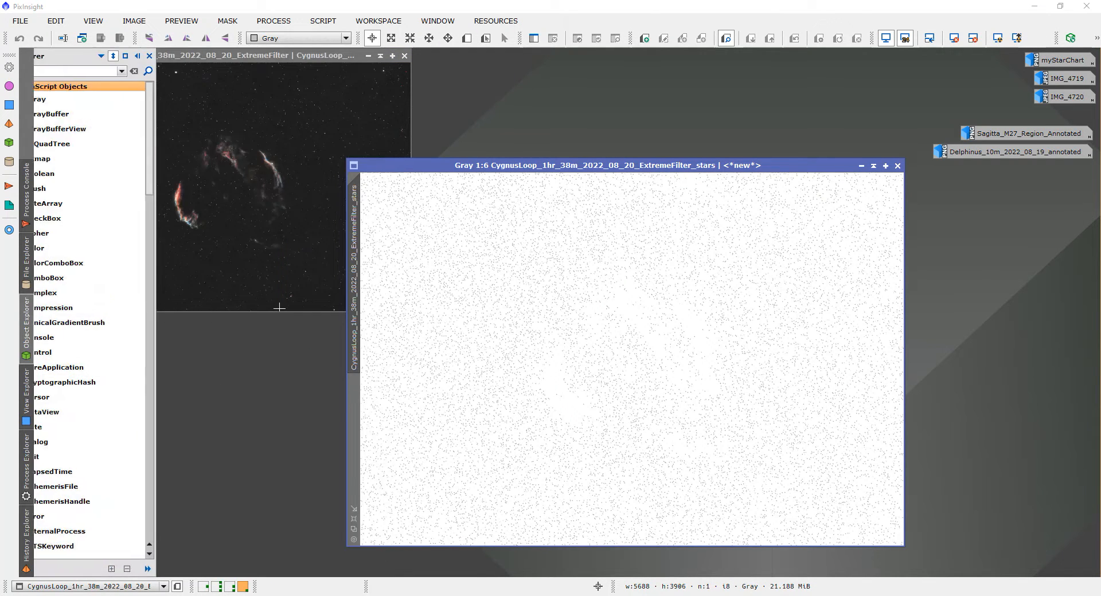
- Review the plate-solving results in the process console, then close the generated stars image
{"action": "mouse_move", "coordinate": [24, 165]}
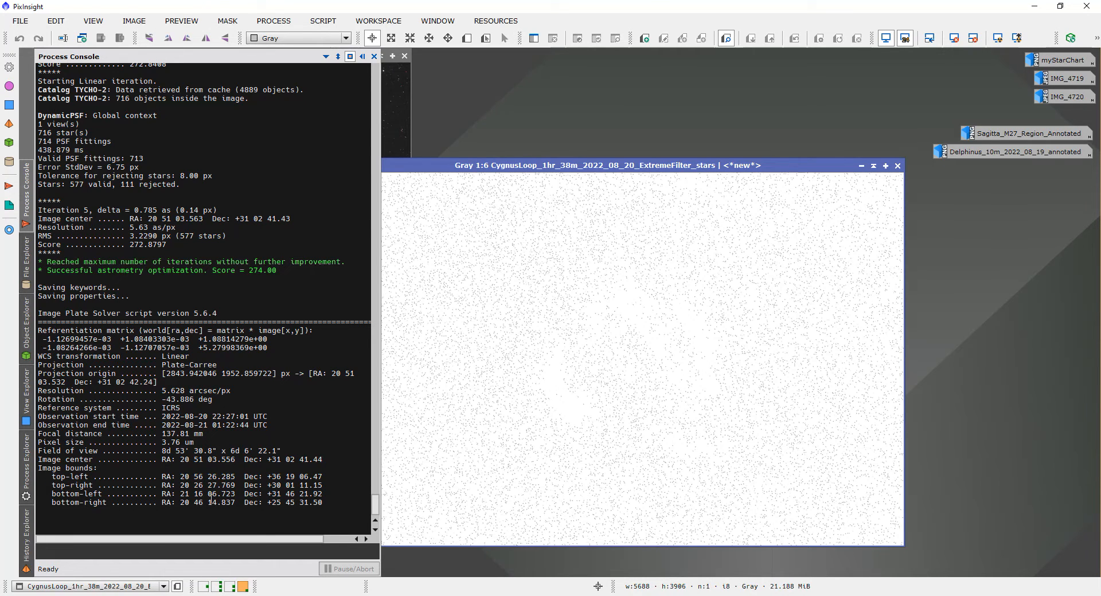
{"action": "left_click", "coordinate": [349, 57]}
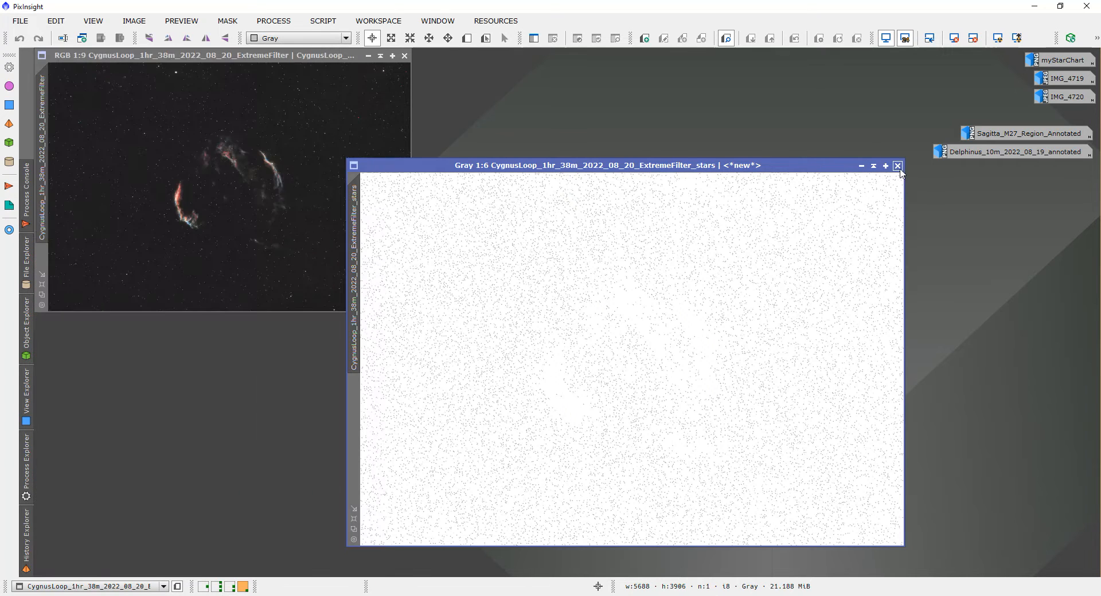
{"action": "left_click", "coordinate": [897, 166]}
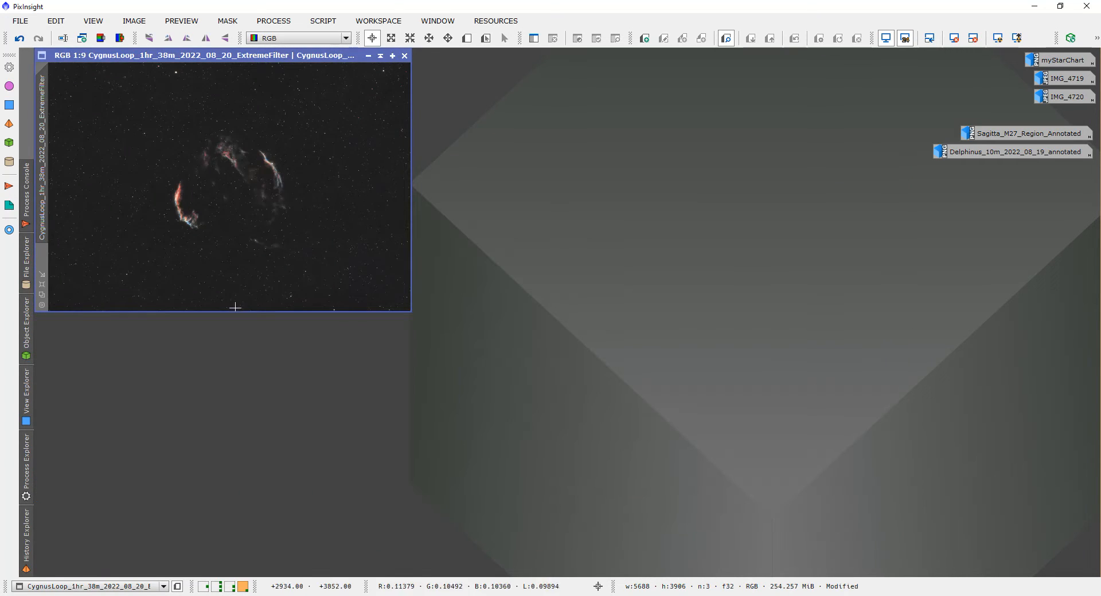
- Generate a finding chart of the Cygnus Loop image with the FindingChart process, keeping the chart size 1024 and red image region
{"action": "left_click", "coordinate": [311, 163]}
{"action": "left_click", "coordinate": [275, 23]}
{"action": "mouse_move", "coordinate": [352, 16]}
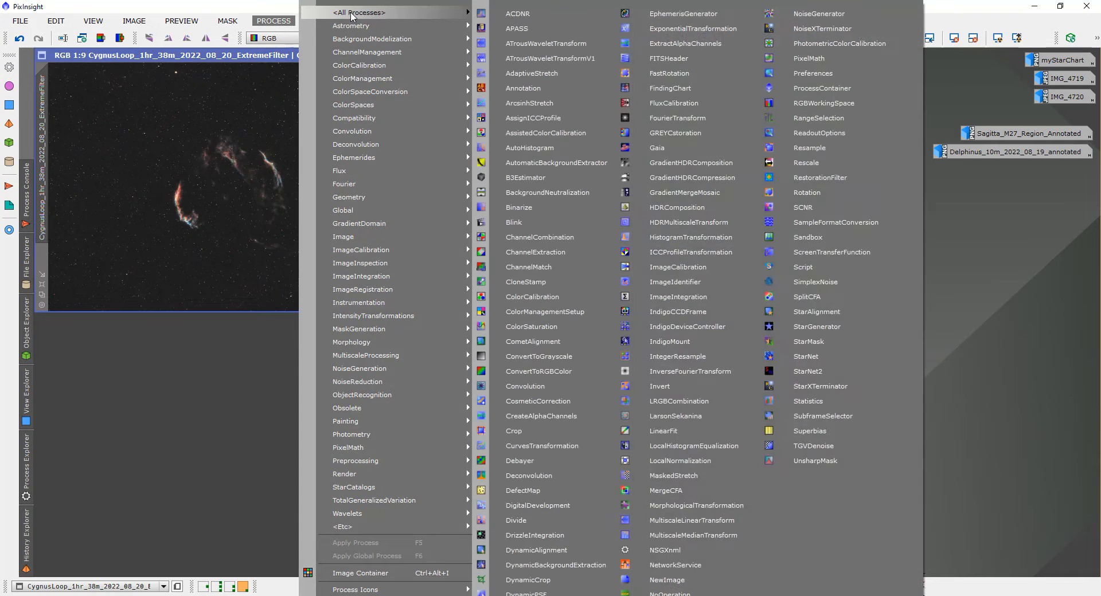
{"action": "left_click", "coordinate": [671, 88]}
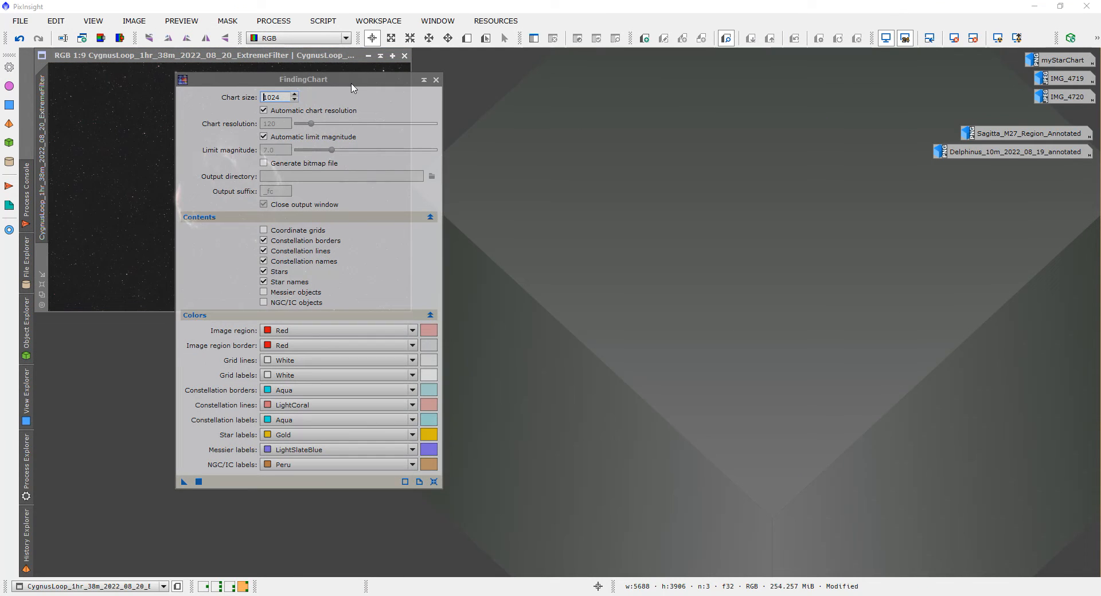
{"action": "left_click_drag", "start_coordinate": [352, 88], "coordinate": [597, 67]}
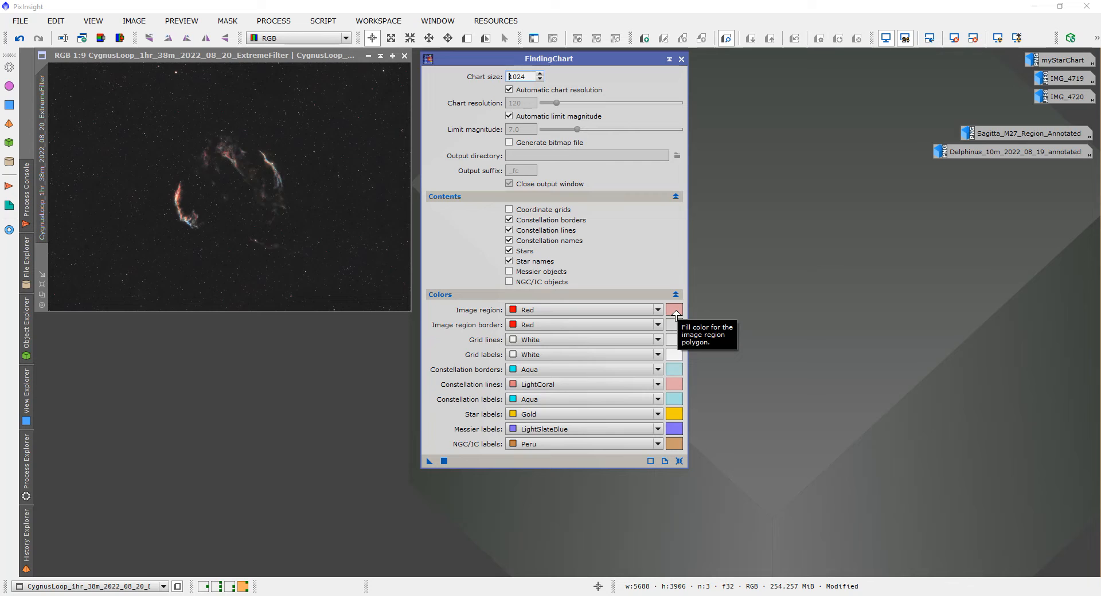
{"action": "left_click_drag", "start_coordinate": [428, 461], "coordinate": [276, 265]}
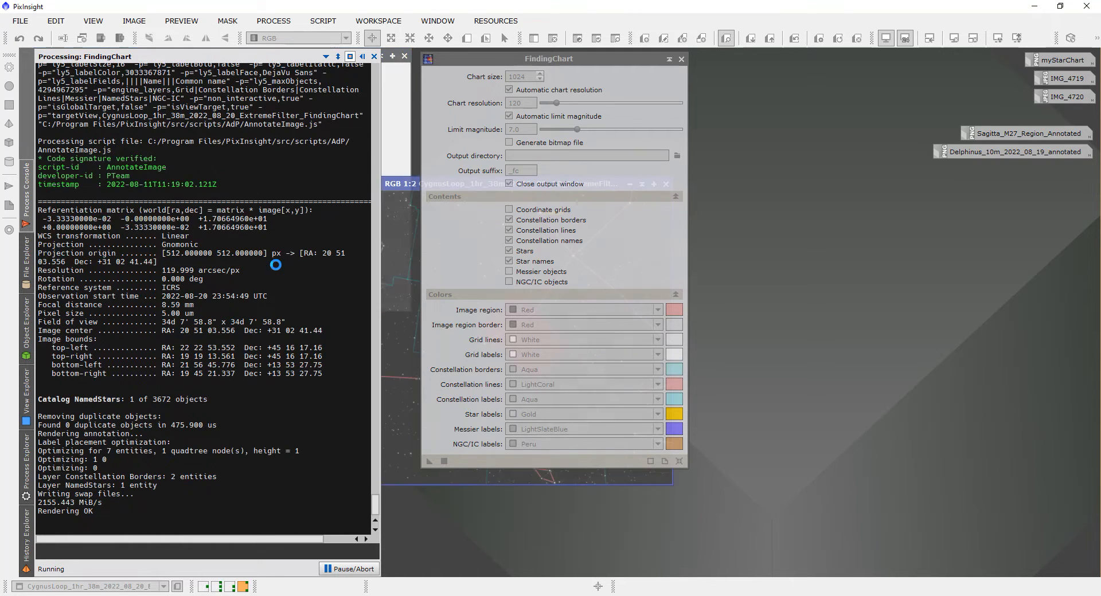
- Arrange the new finding chart beside the Cygnus Loop image, with the FindingChart dialog clear of it
{"action": "left_click_drag", "start_coordinate": [472, 59], "coordinate": [752, 109]}
{"action": "left_click_drag", "start_coordinate": [473, 184], "coordinate": [490, 82]}
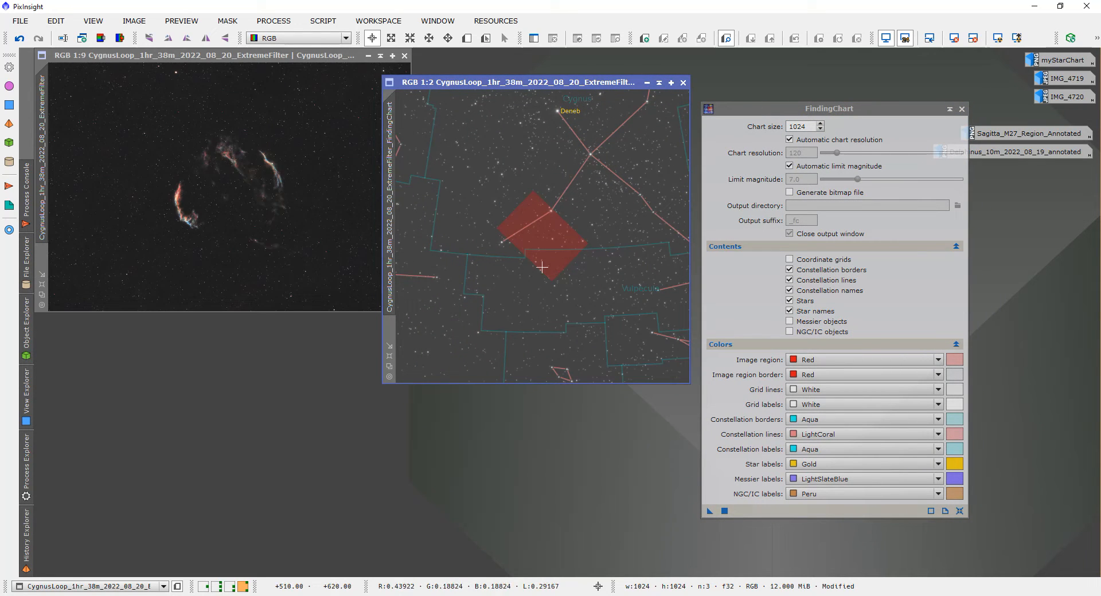
{"action": "left_click_drag", "start_coordinate": [460, 84], "coordinate": [471, 64]}
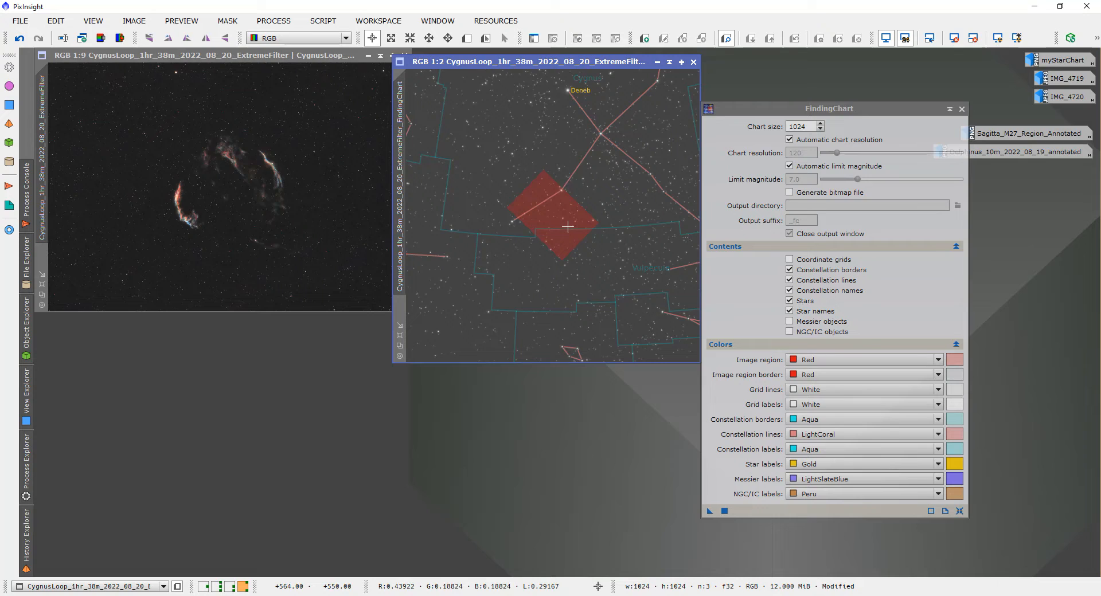
- Set the image region fill's alpha to 0, generate a second Cygnus Loop chart and place it beside the red-shaded one
{"action": "left_click", "coordinate": [955, 361]}
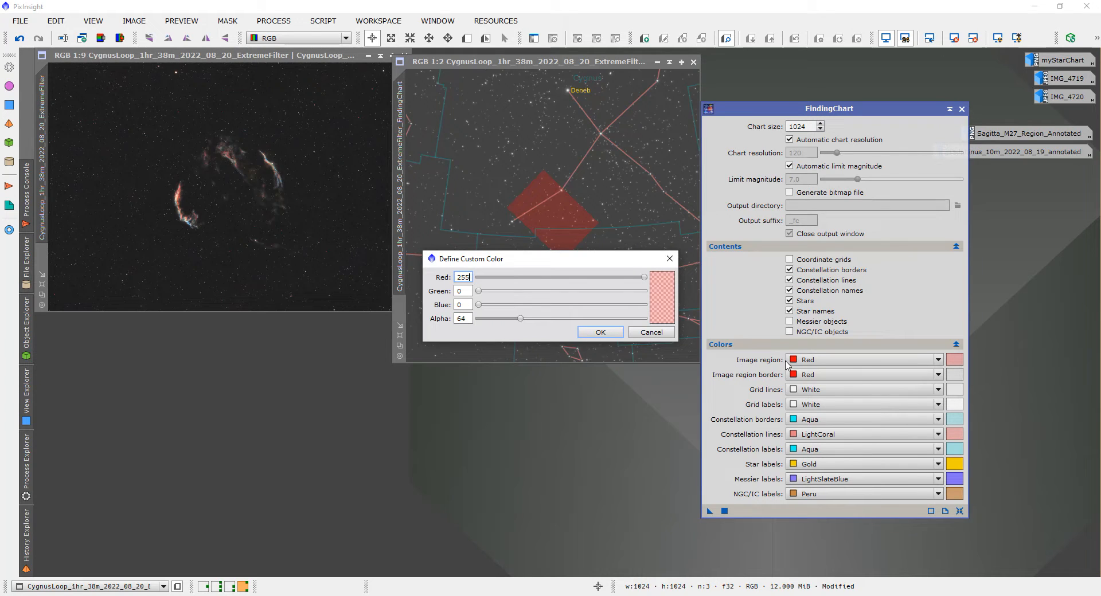
{"action": "left_click_drag", "start_coordinate": [520, 319], "coordinate": [480, 319]}
{"action": "left_click", "coordinate": [470, 318]}
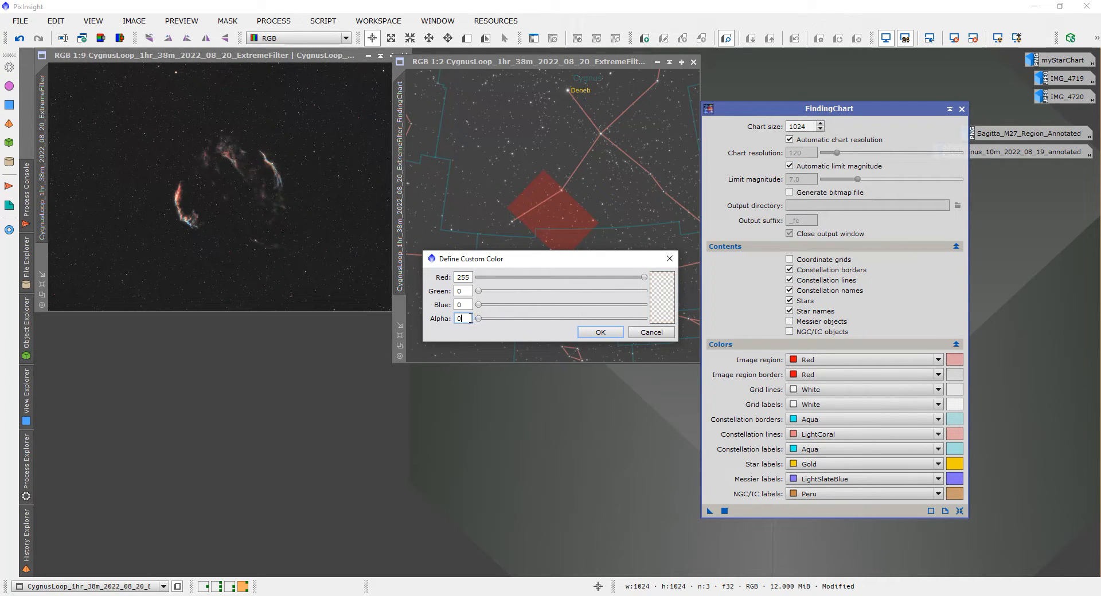
{"action": "left_click", "coordinate": [599, 331]}
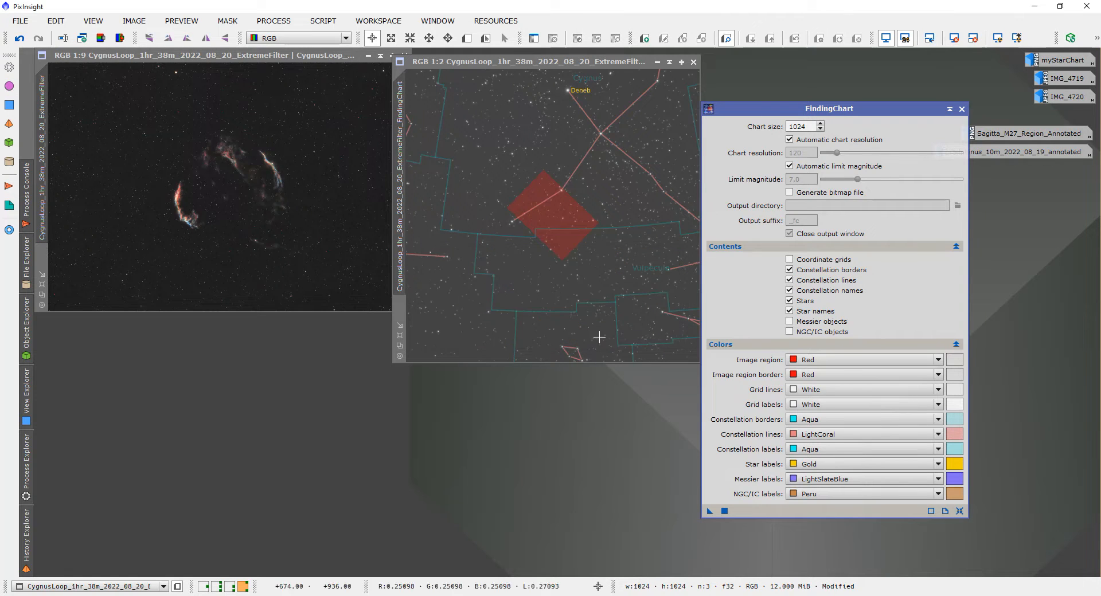
{"action": "left_click", "coordinate": [709, 512]}
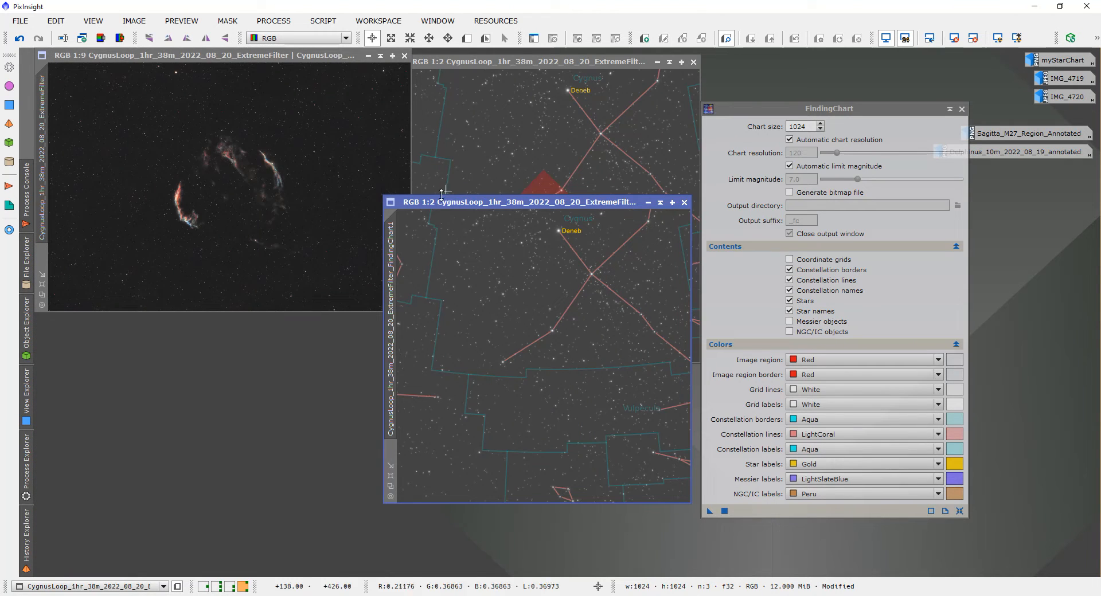
{"action": "left_click_drag", "start_coordinate": [432, 202], "coordinate": [148, 64]}
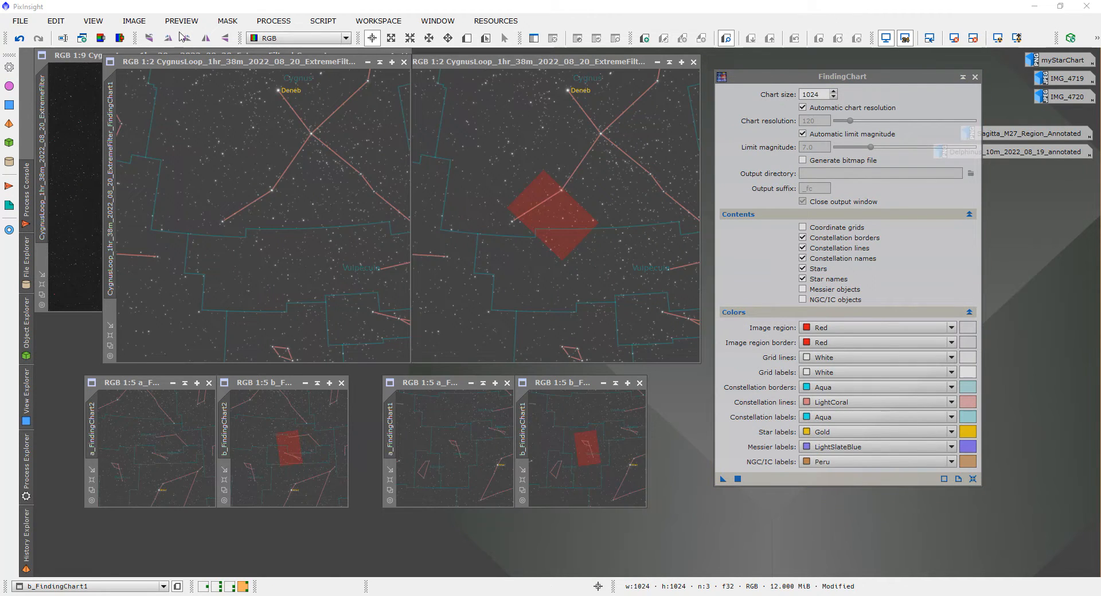
{"action": "left_click_drag", "start_coordinate": [211, 62], "coordinate": [190, 60]}
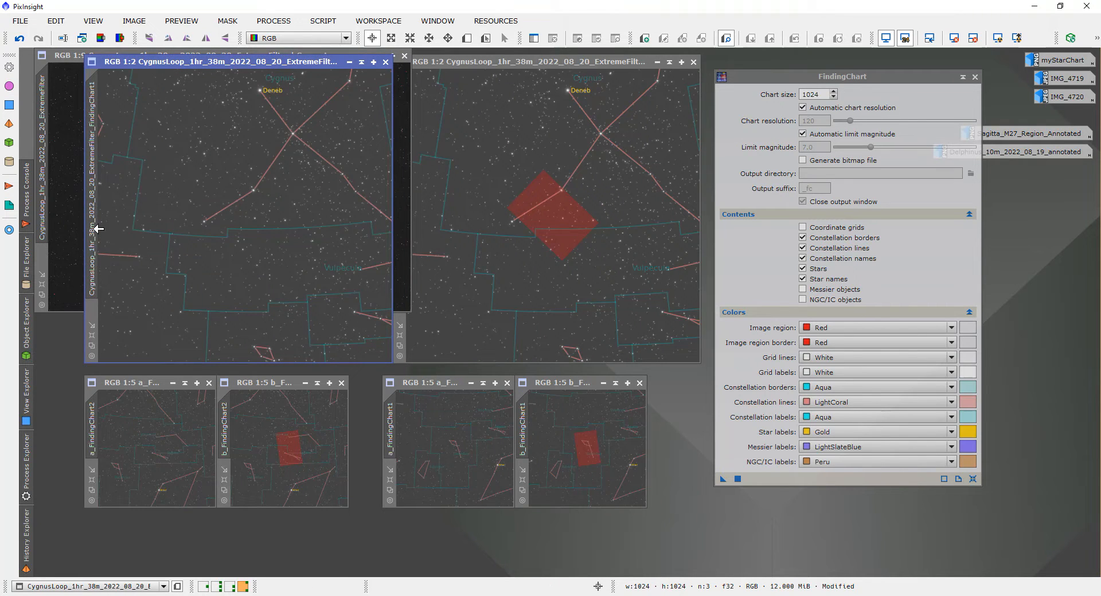
- Rename the unshaded Cygnus Loop chart to cl and its red-shaded counterpart to clRed
{"action": "mouse_move", "coordinate": [95, 192]}
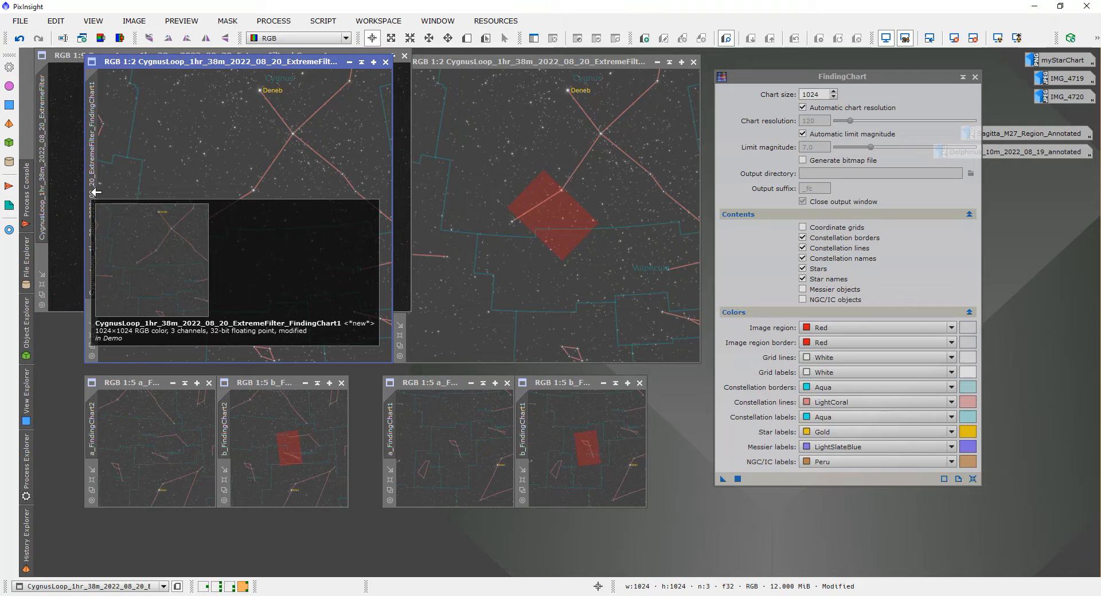
{"action": "double_click", "coordinate": [95, 191]}
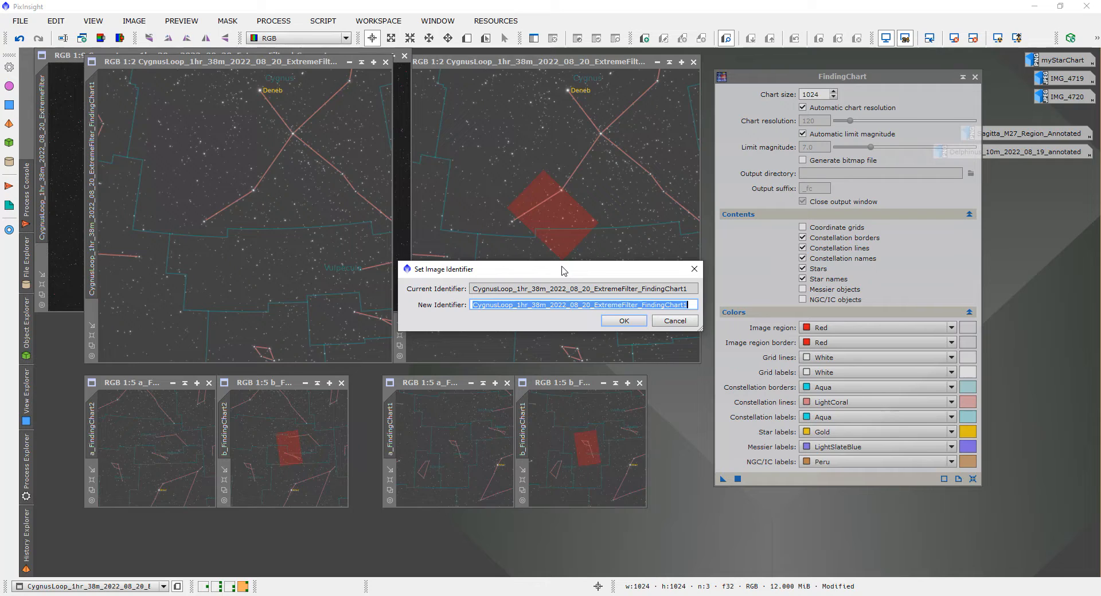
{"action": "type", "text": "cl"}
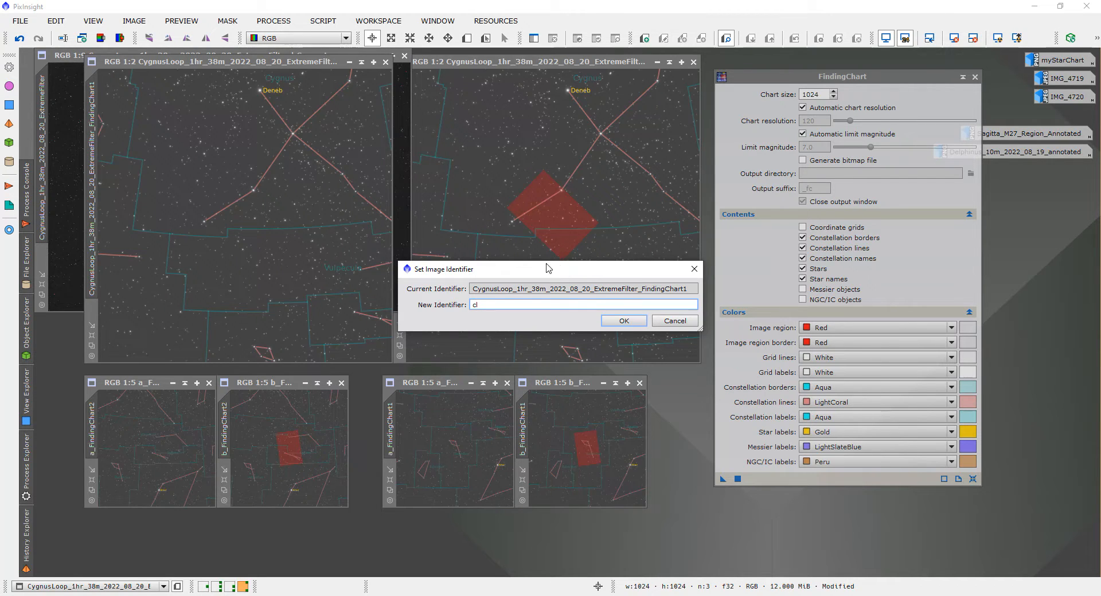
{"action": "left_click", "coordinate": [618, 322]}
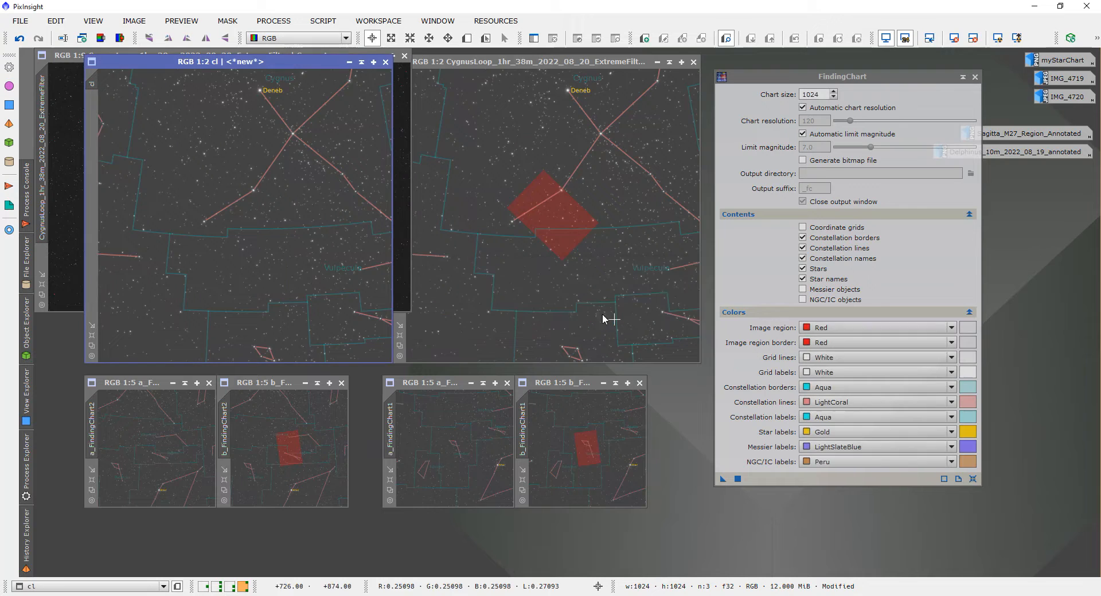
{"action": "left_click", "coordinate": [449, 151]}
{"action": "double_click", "coordinate": [398, 152]}
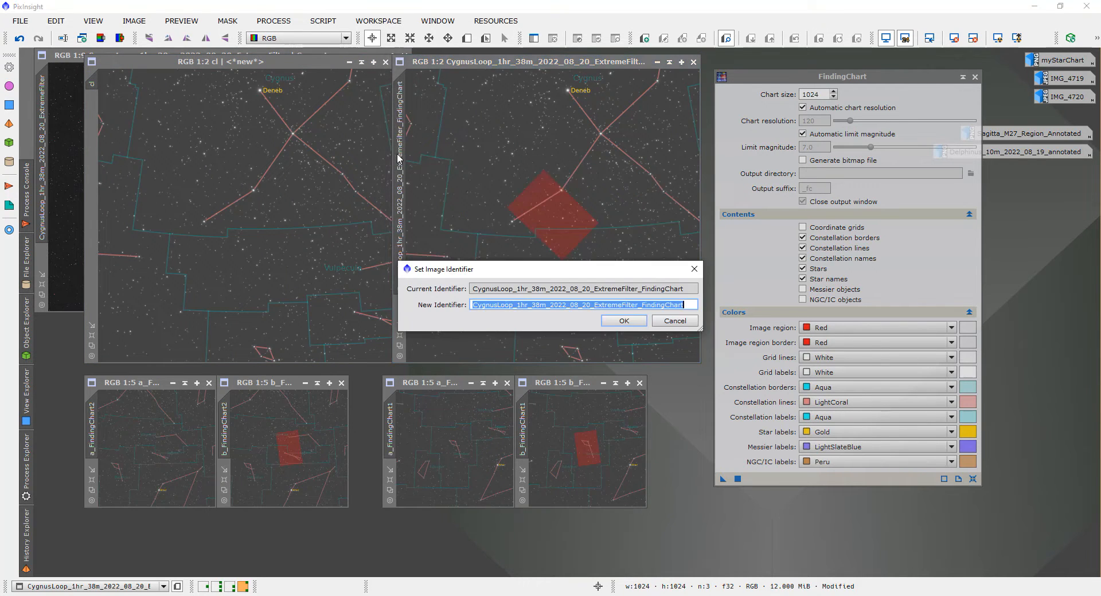
{"action": "type", "text": "clRed"}
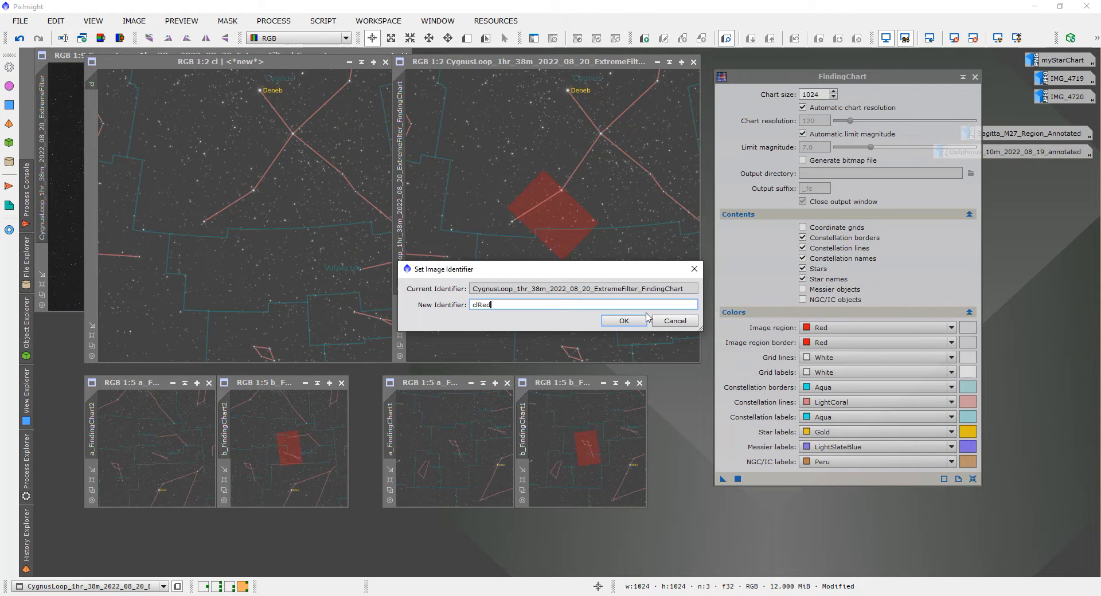
{"action": "left_click", "coordinate": [624, 320]}
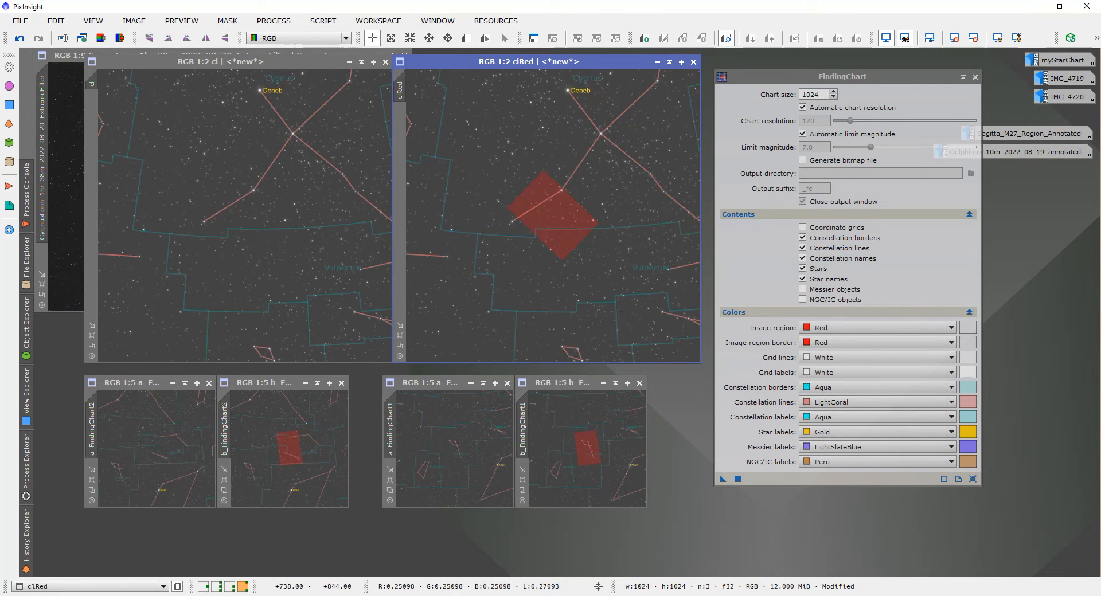
- Rename the a_FindingChart2 image to s and the red-shaded b_FindingChart2 image to sRed
{"action": "mouse_move", "coordinate": [96, 443]}
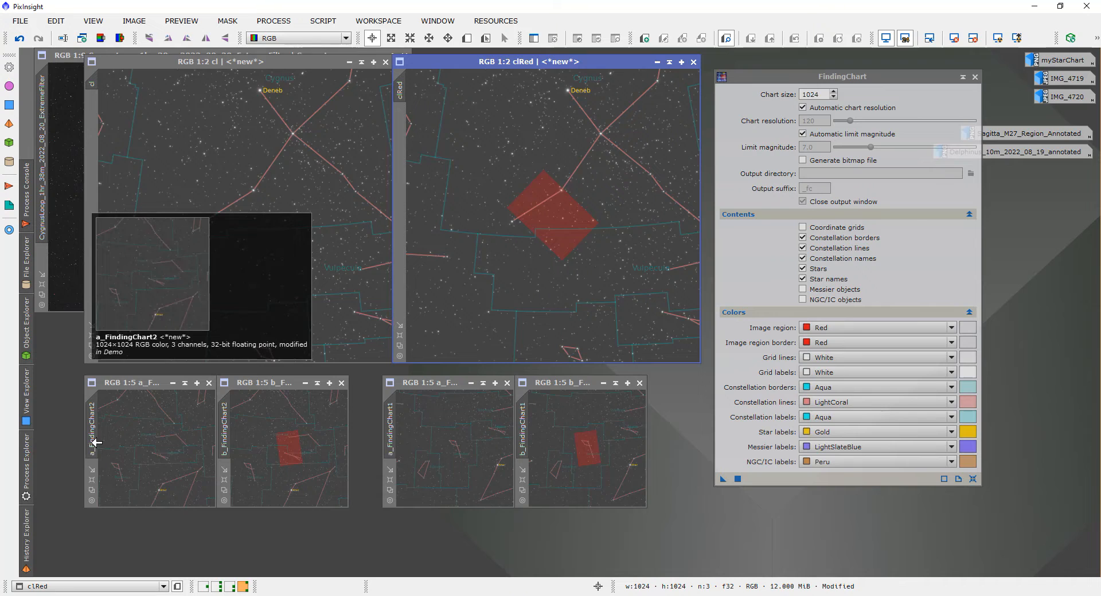
{"action": "double_click", "coordinate": [95, 444]}
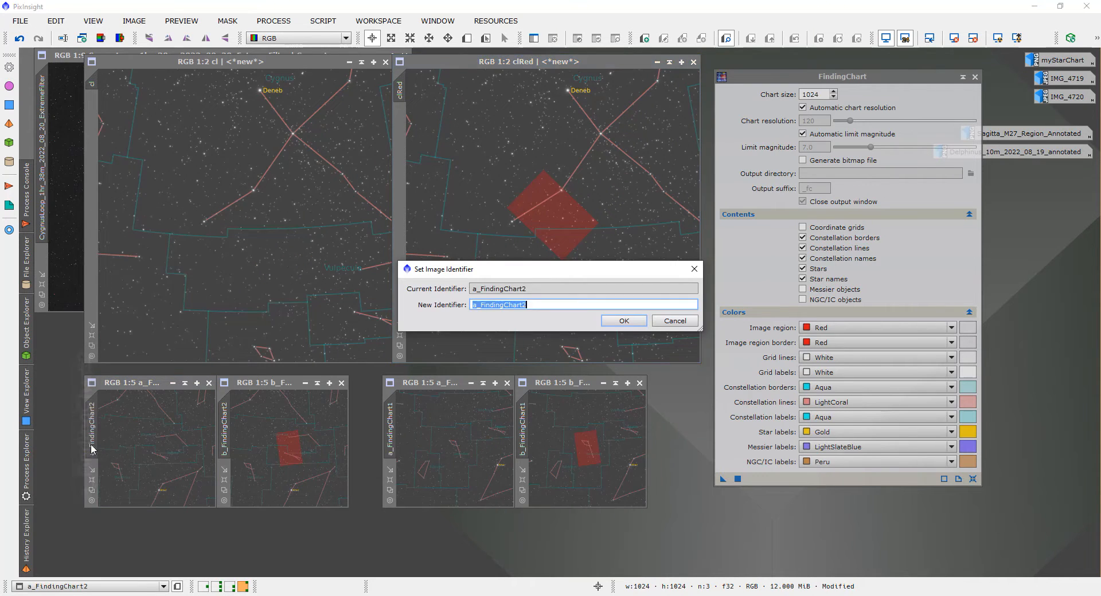
{"action": "type", "text": "s"}
{"action": "key", "text": "Return"}
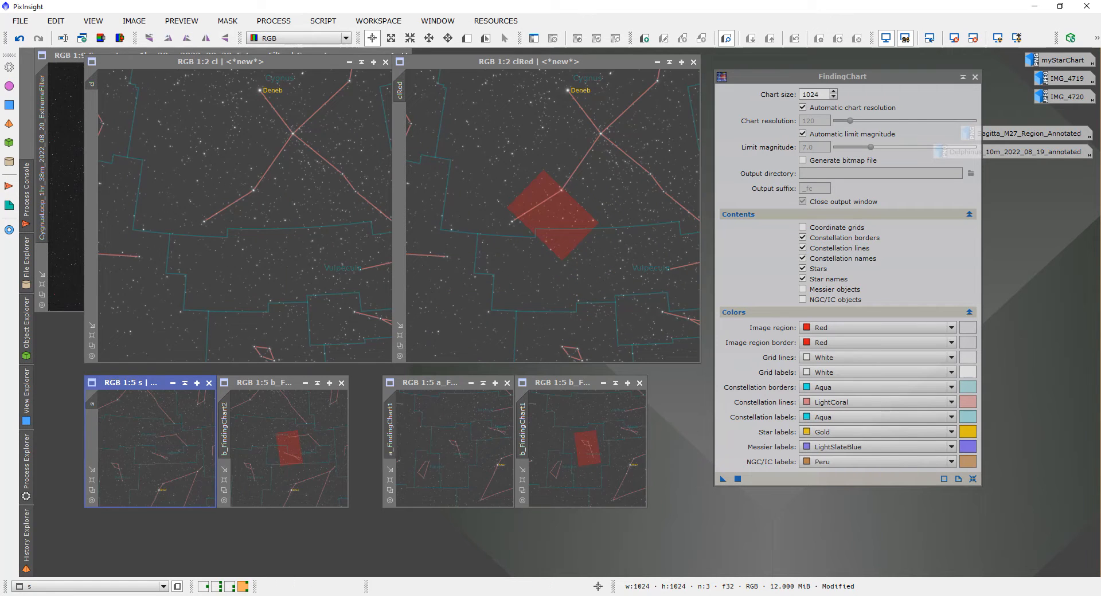
{"action": "double_click", "coordinate": [225, 414]}
{"action": "type", "text": "sRed"}
{"action": "key", "text": "Return"}
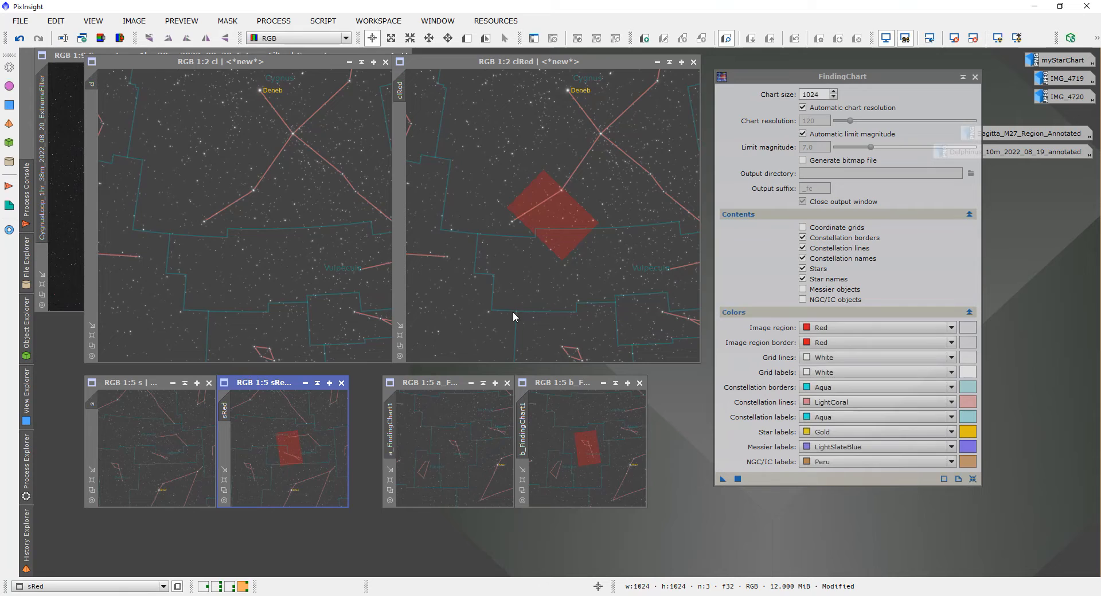
- Rename the a_FindingChart1 image to d and the red-shaded b_FindingChart1 image to dRed
{"action": "left_click", "coordinate": [396, 439]}
{"action": "double_click", "coordinate": [394, 439]}
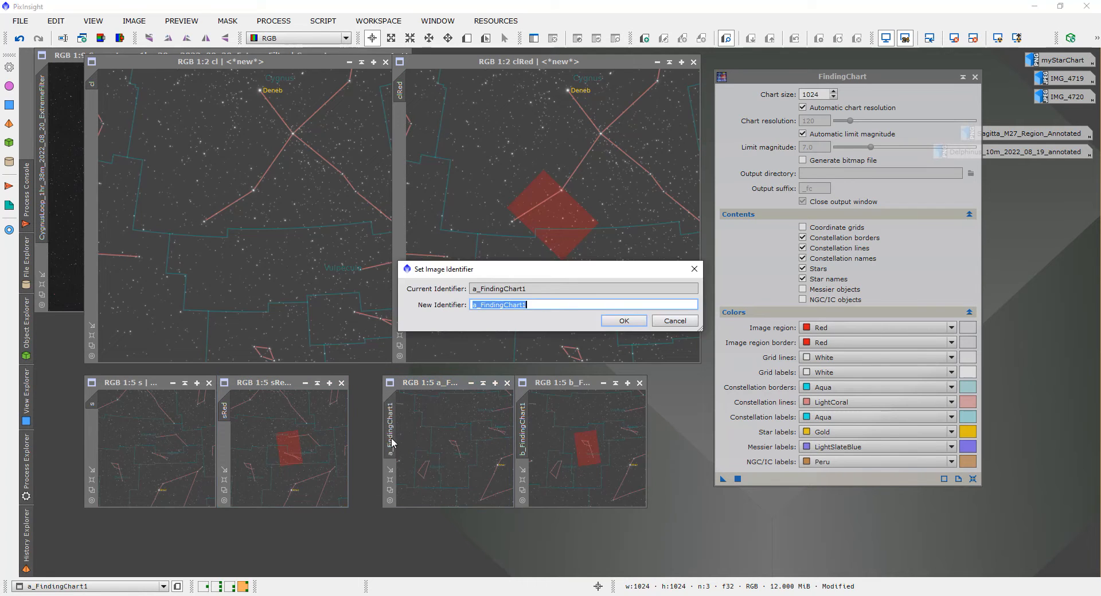
{"action": "type", "text": "d"}
{"action": "left_click", "coordinate": [624, 320]}
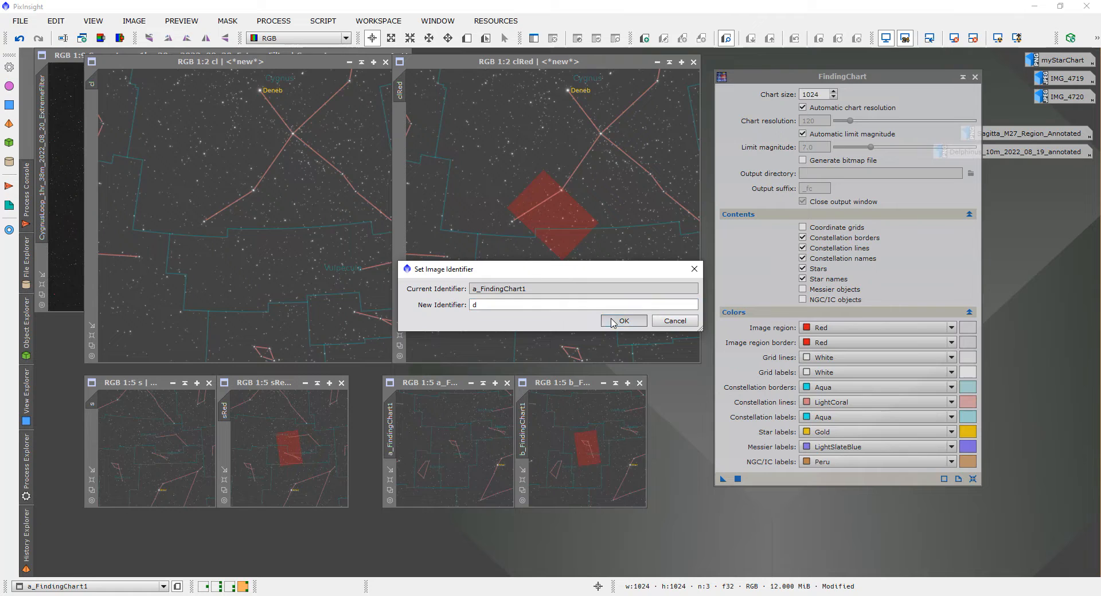
{"action": "double_click", "coordinate": [523, 428]}
{"action": "type", "text": "d"}
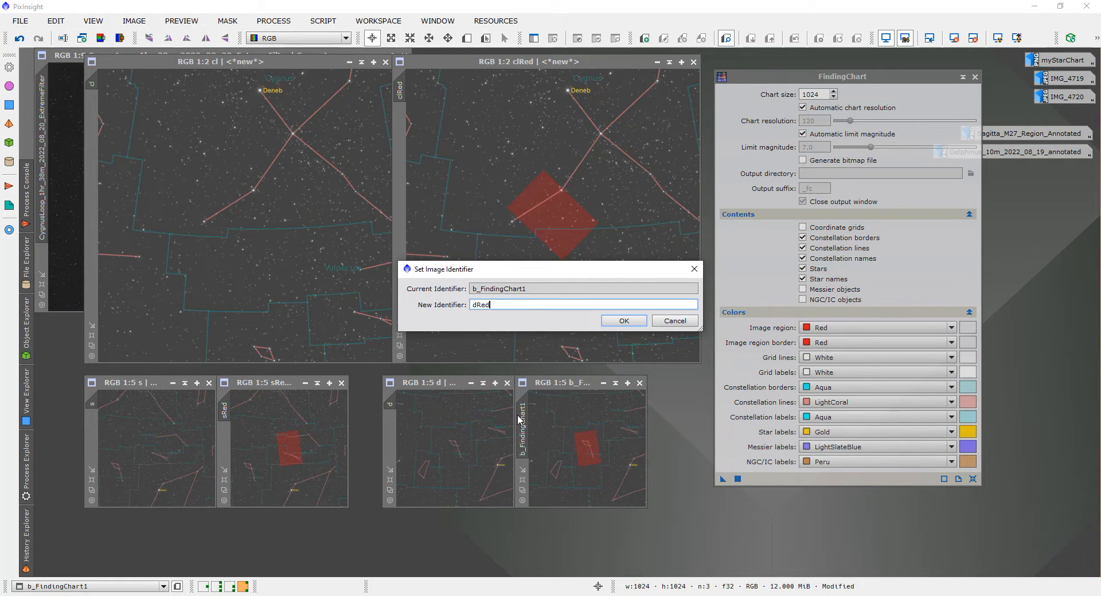
{"action": "type", "text": "Red"}
{"action": "key", "text": "Return"}
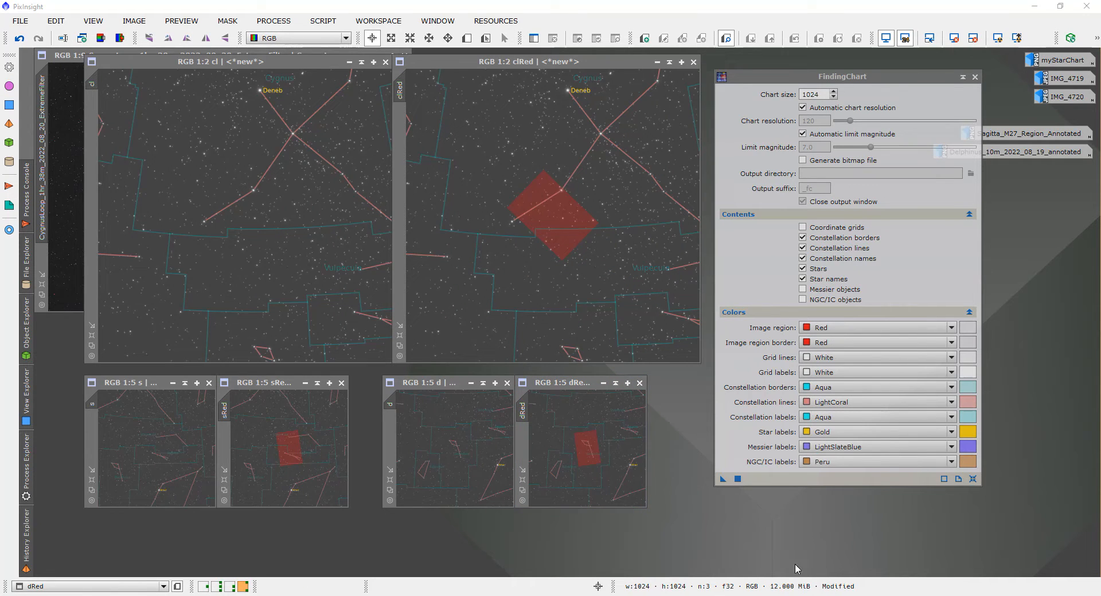
{"action": "left_click", "coordinate": [322, 20]}
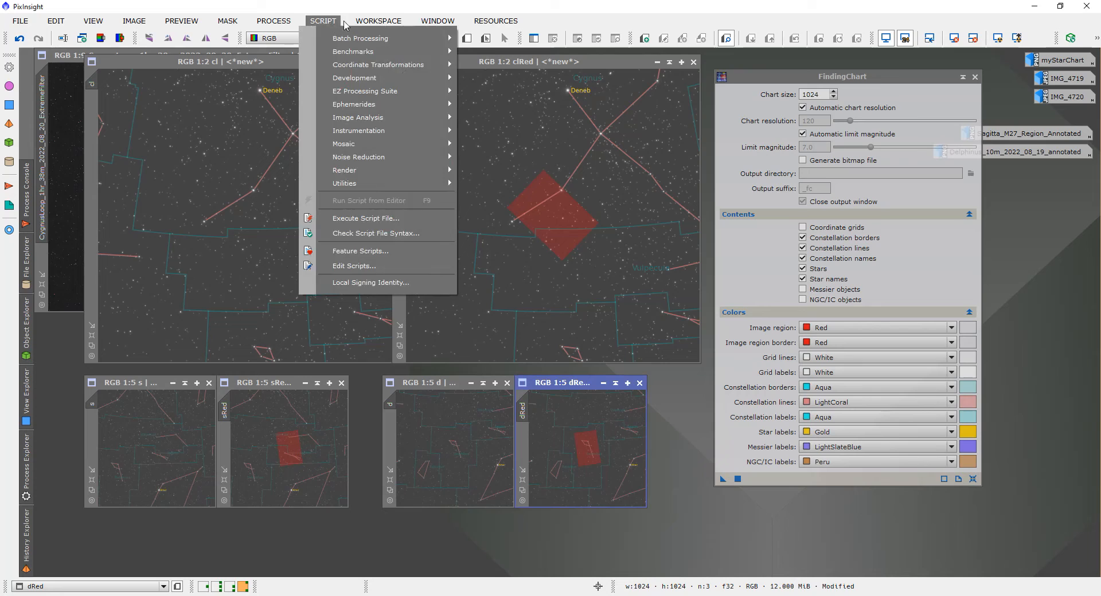
{"action": "mouse_move", "coordinate": [330, 22]}
{"action": "mouse_move", "coordinate": [355, 144]}
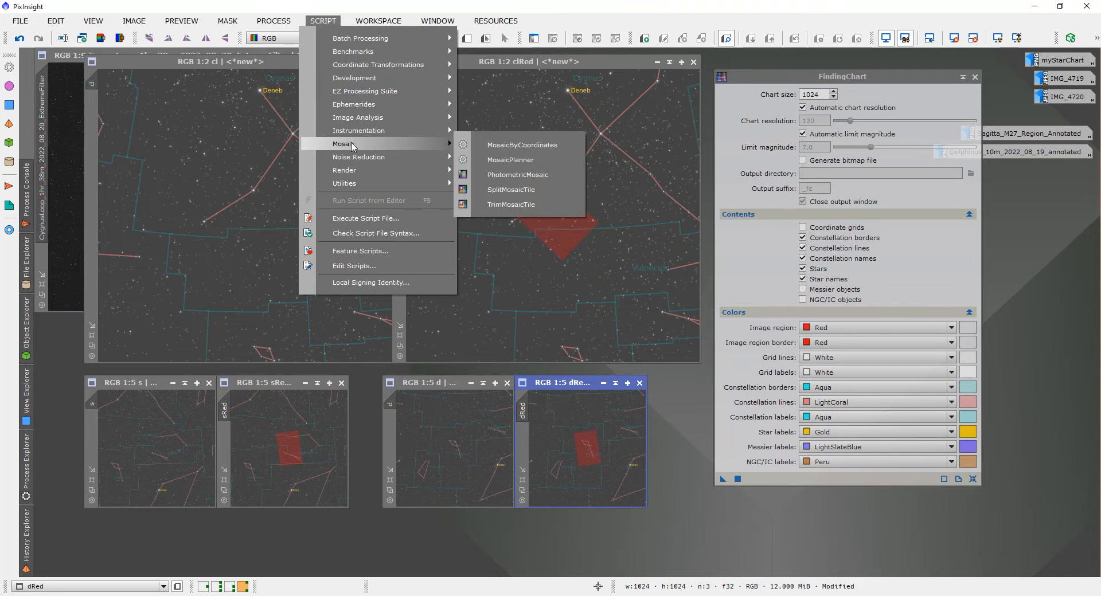
{"action": "left_click", "coordinate": [514, 151]}
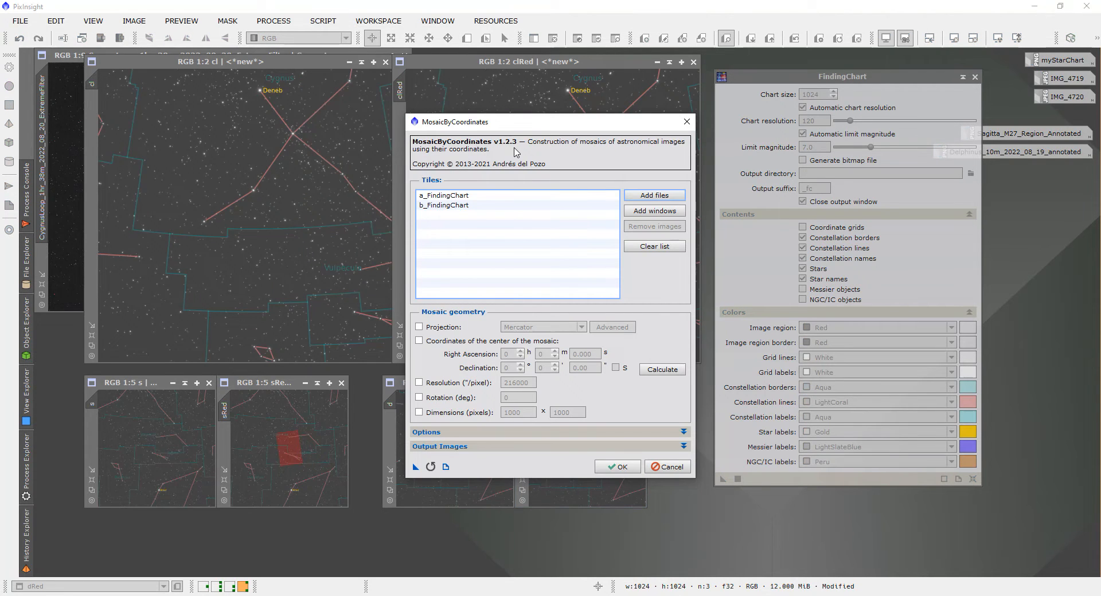
{"action": "left_click", "coordinate": [654, 246]}
{"action": "left_click_drag", "start_coordinate": [516, 127], "coordinate": [632, 87]}
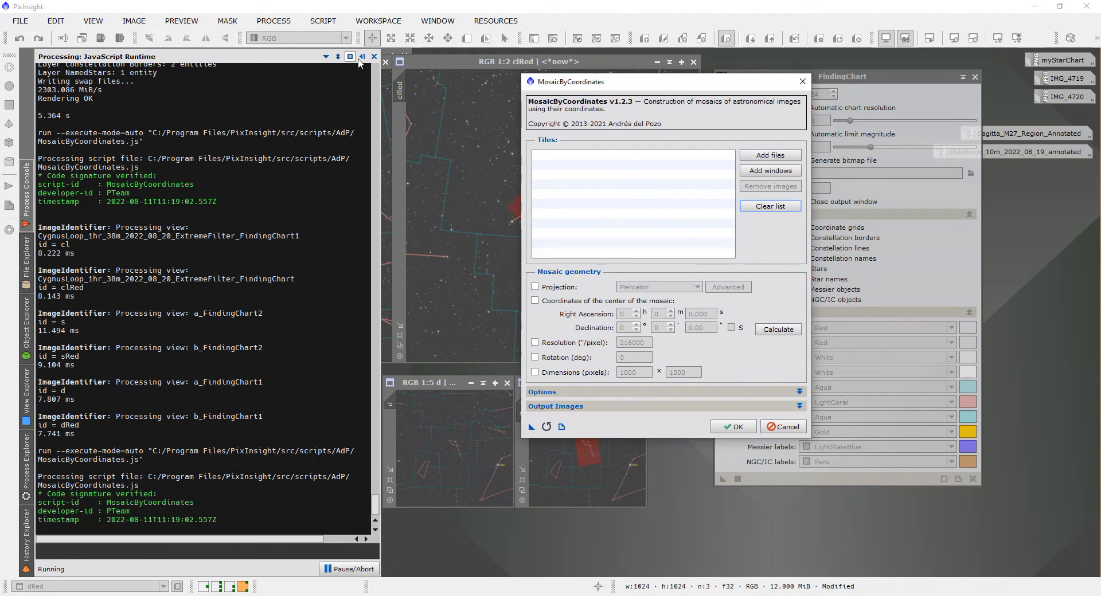
{"action": "left_click", "coordinate": [785, 427]}
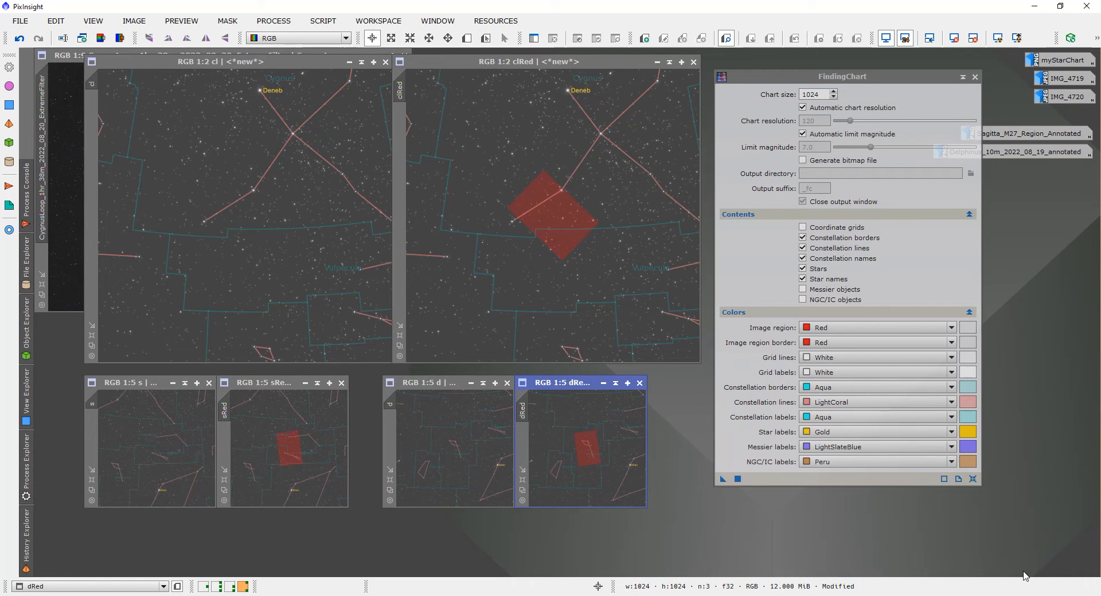
- Start the MosaicByCoordinates script and clear its list of tiles
{"action": "left_click", "coordinate": [327, 22]}
{"action": "mouse_move", "coordinate": [346, 147]}
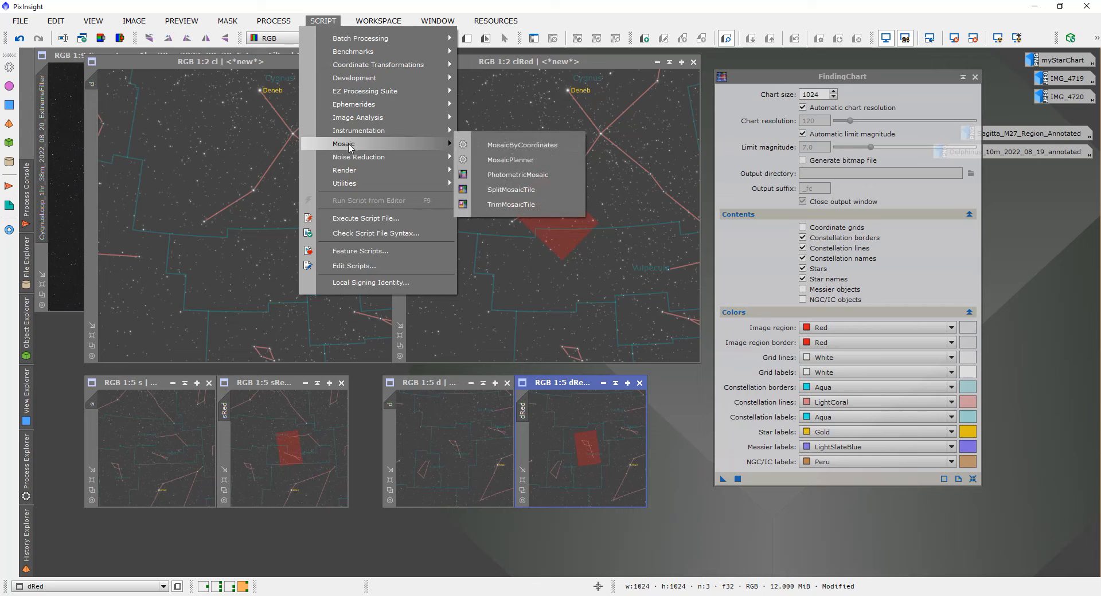
{"action": "left_click", "coordinate": [523, 147]}
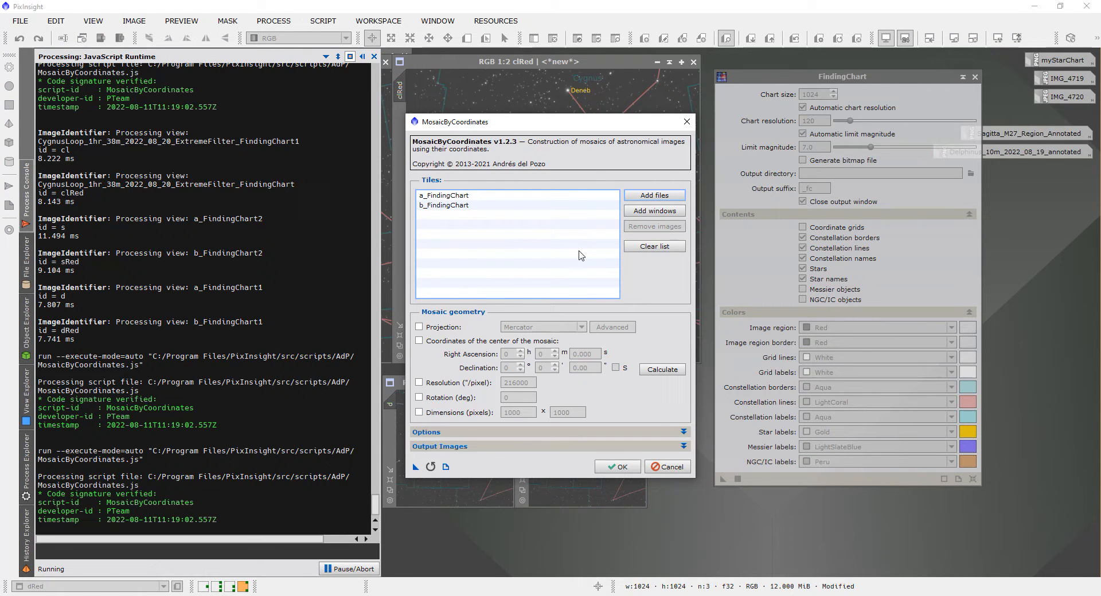
{"action": "left_click", "coordinate": [665, 249]}
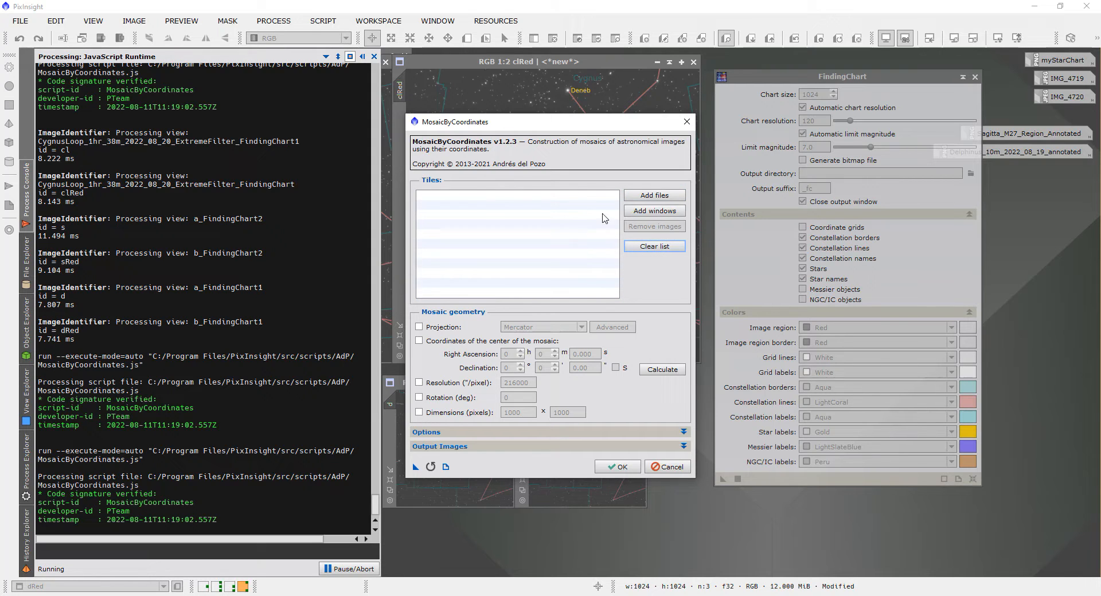
{"action": "left_click_drag", "start_coordinate": [504, 126], "coordinate": [524, 125]}
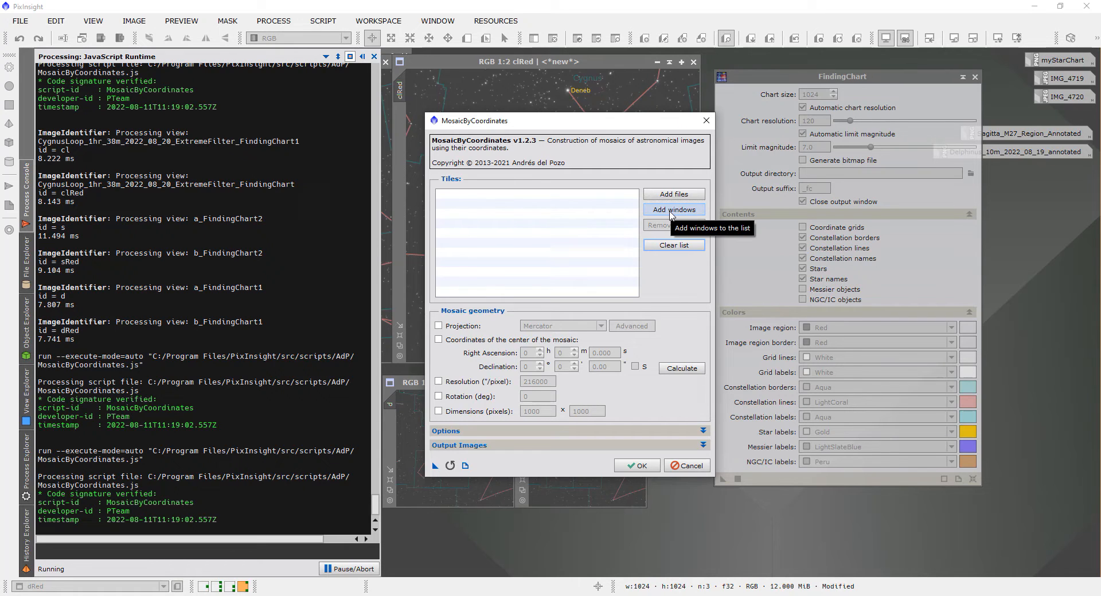
- Add the open windows d, dRed, s, sRed, clRed and cl as mosaic tiles and run the script
{"action": "left_click", "coordinate": [670, 211]}
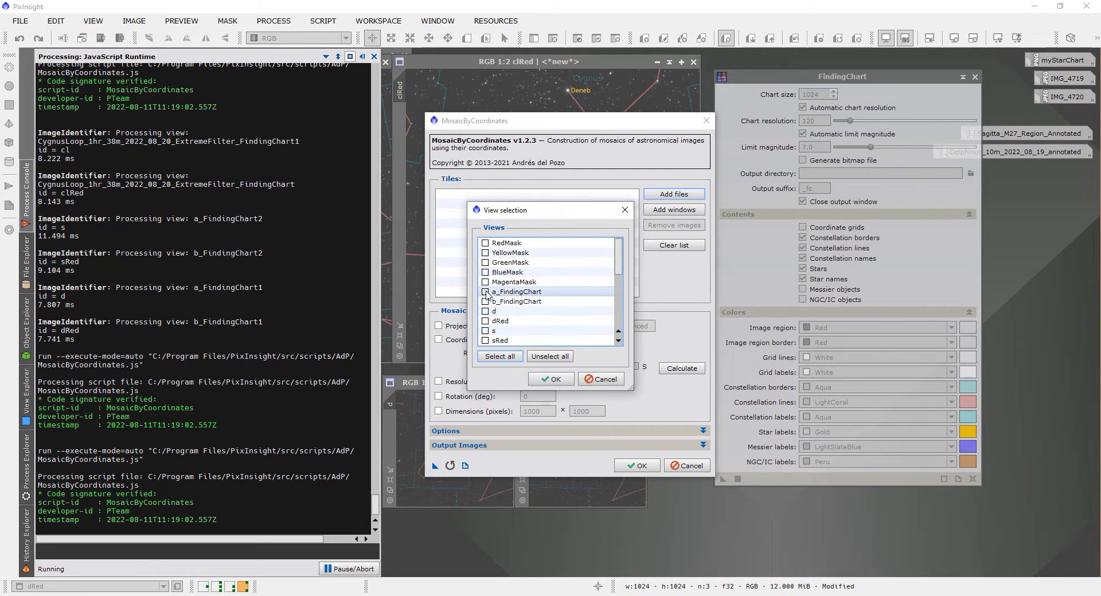
{"action": "scroll", "coordinate": [619, 277], "scroll_direction": "down", "scroll_amount": 1}
{"action": "scroll", "coordinate": [619, 277], "scroll_direction": "down", "scroll_amount": 5}
{"action": "scroll", "coordinate": [618, 322], "scroll_direction": "down", "scroll_amount": 1}
{"action": "left_click", "coordinate": [485, 340]}
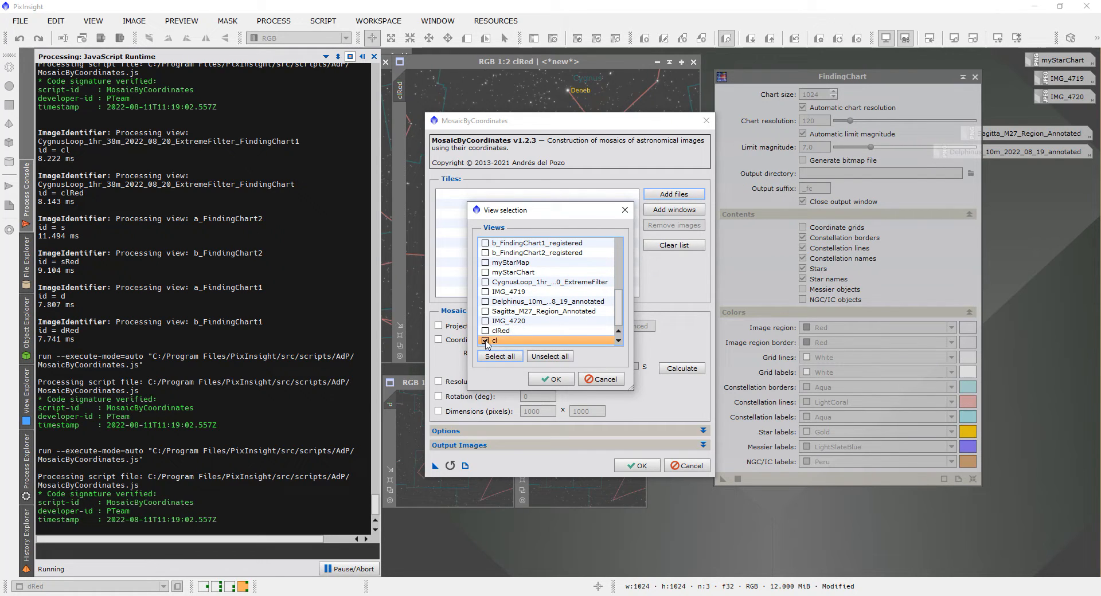
{"action": "scroll", "coordinate": [550, 321], "scroll_direction": "up", "scroll_amount": 3}
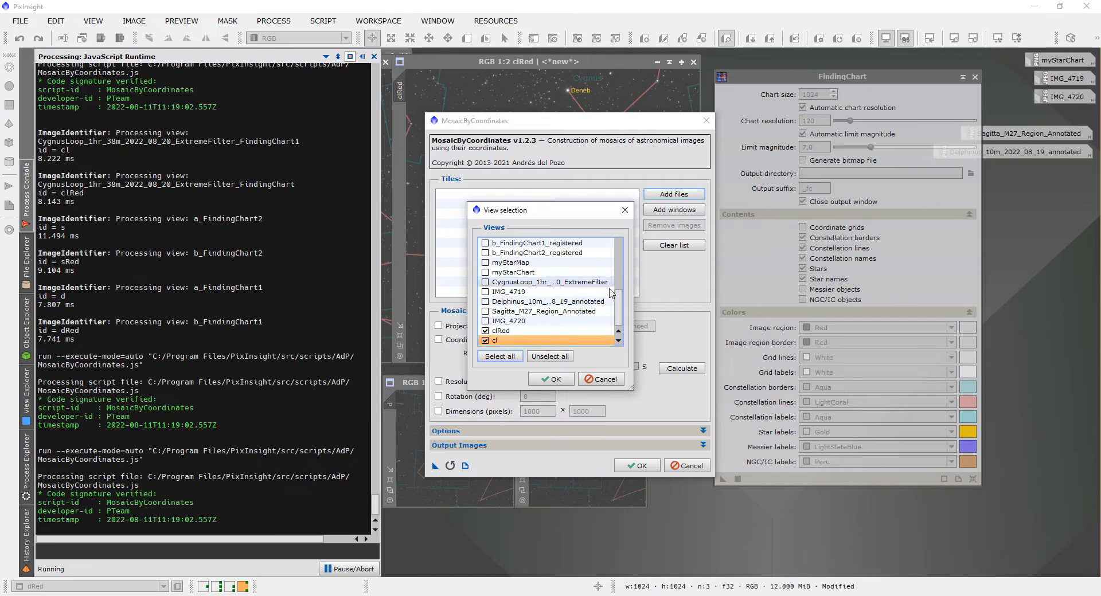
{"action": "scroll", "coordinate": [618, 301], "scroll_direction": "up", "scroll_amount": 6}
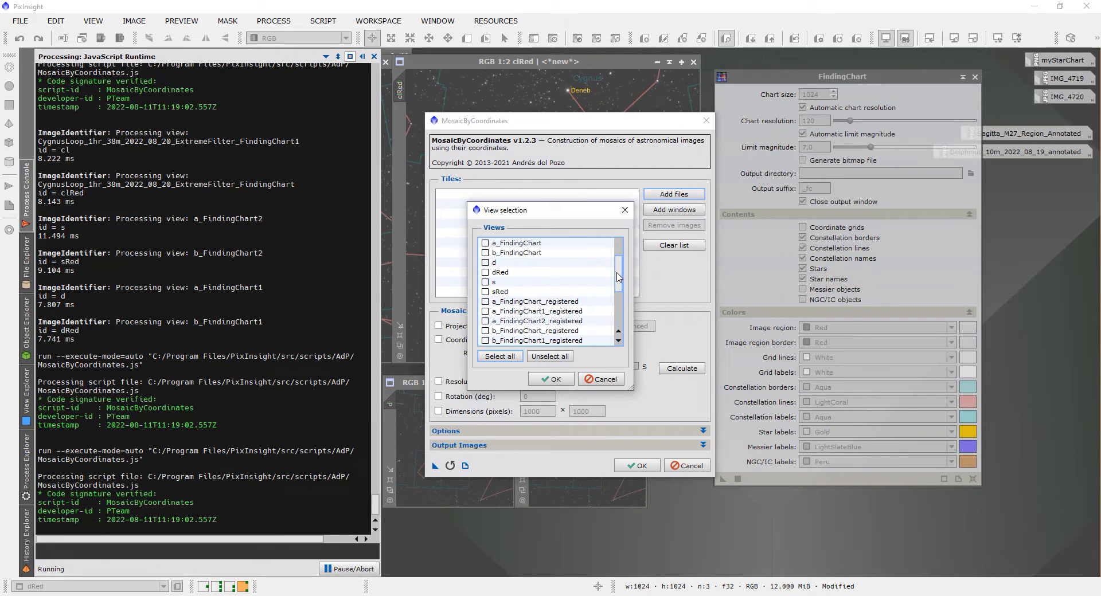
{"action": "left_click", "coordinate": [486, 282]}
{"action": "left_click", "coordinate": [486, 292]}
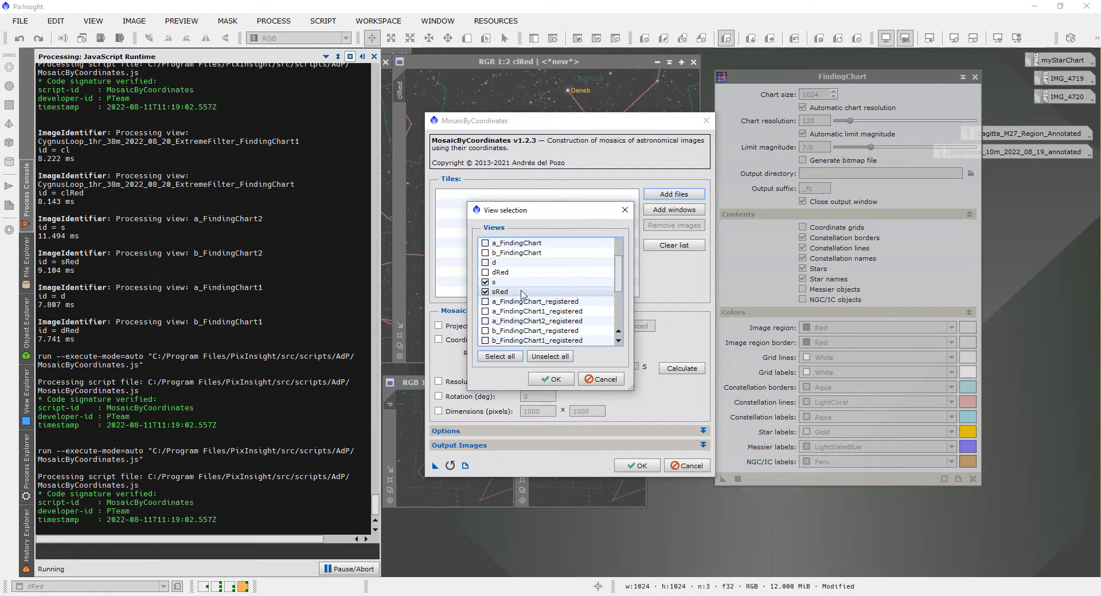
{"action": "left_click", "coordinate": [485, 262]}
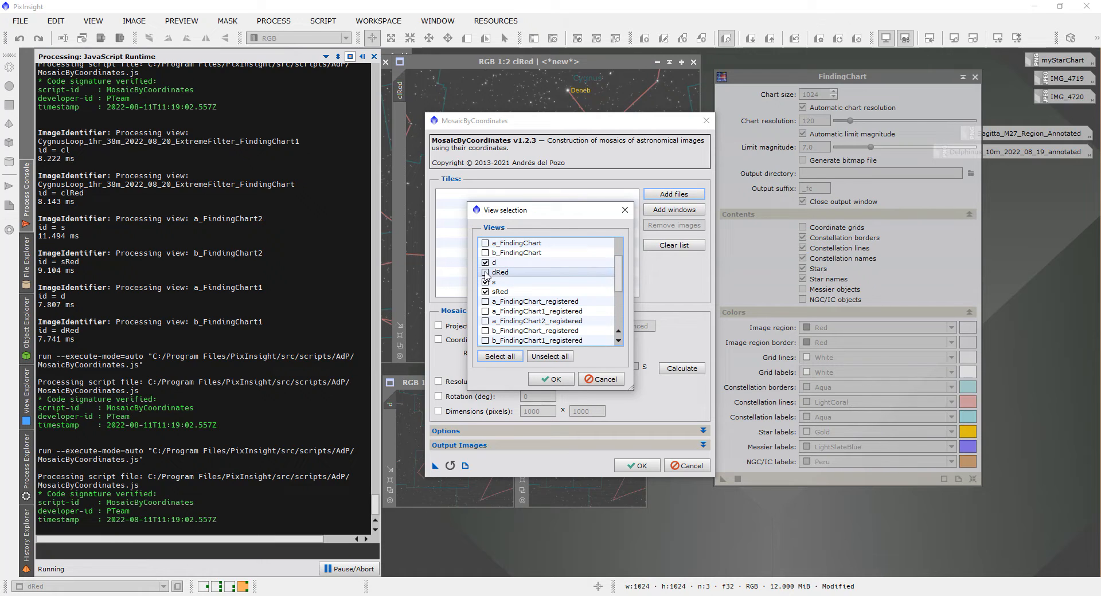
{"action": "left_click", "coordinate": [553, 380]}
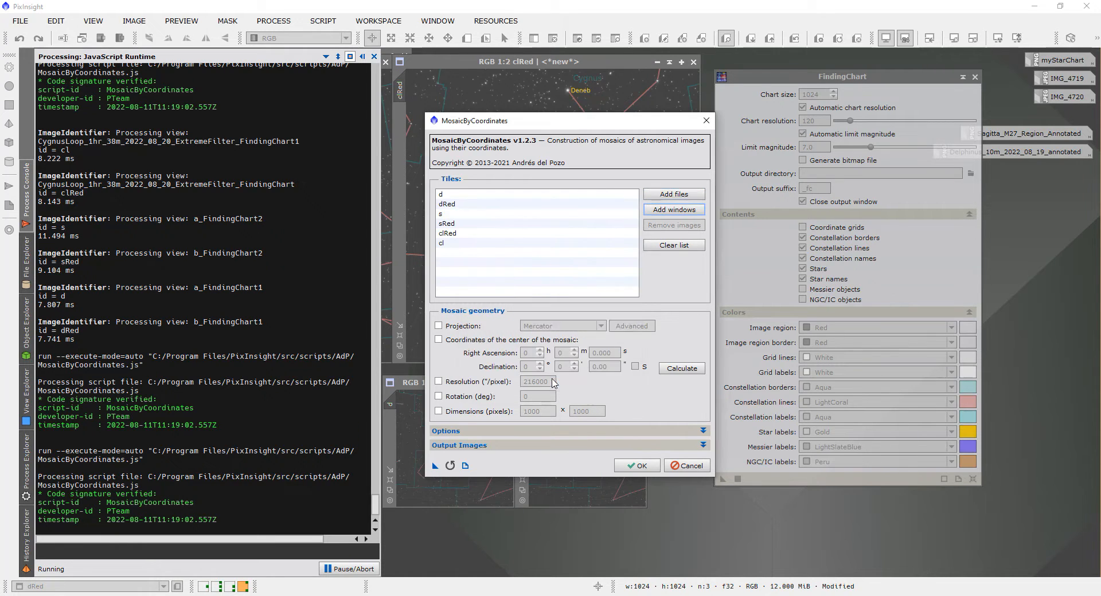
{"action": "left_click", "coordinate": [638, 468]}
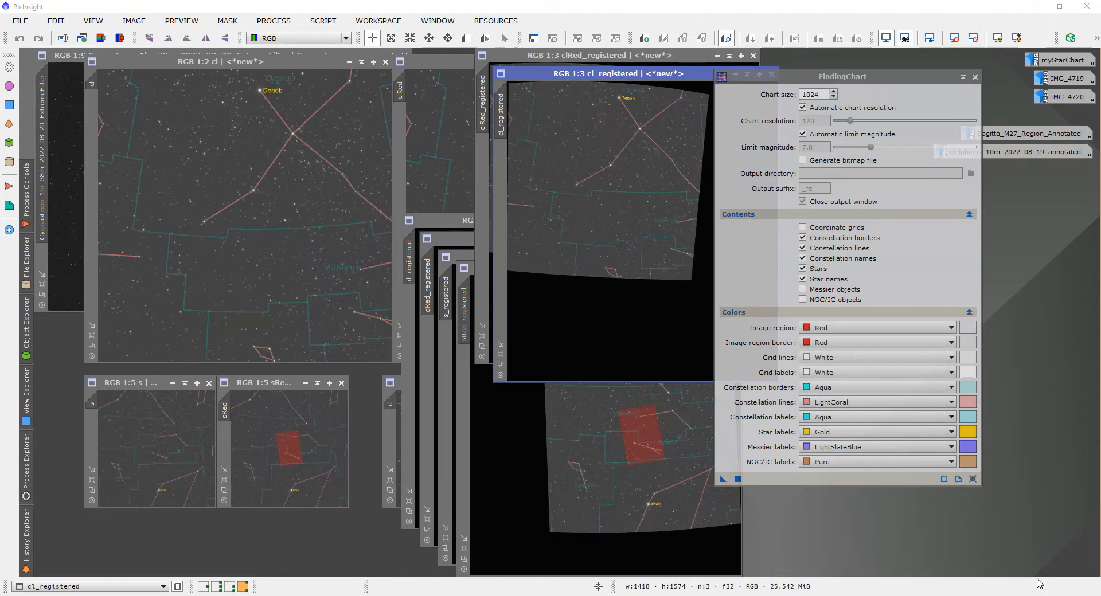
- Close the FindingChart dialog, move cl_registered clear of the other charts and fit its window to the image at 1:6 zoom
{"action": "left_click_drag", "start_coordinate": [899, 80], "coordinate": [944, 82]}
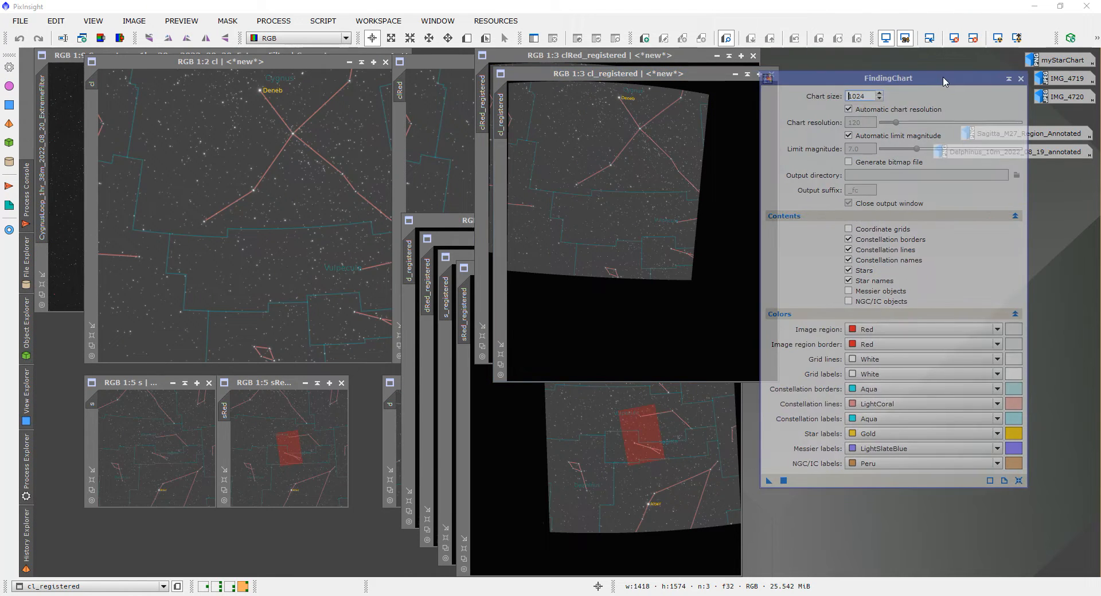
{"action": "left_click", "coordinate": [1021, 78]}
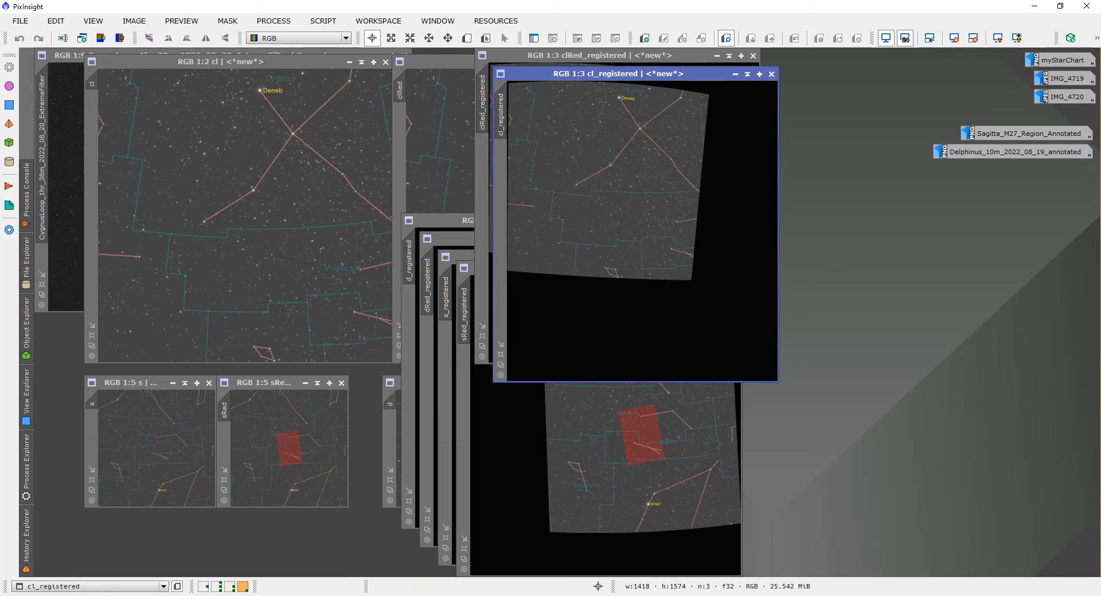
{"action": "left_click_drag", "start_coordinate": [611, 75], "coordinate": [934, 212]}
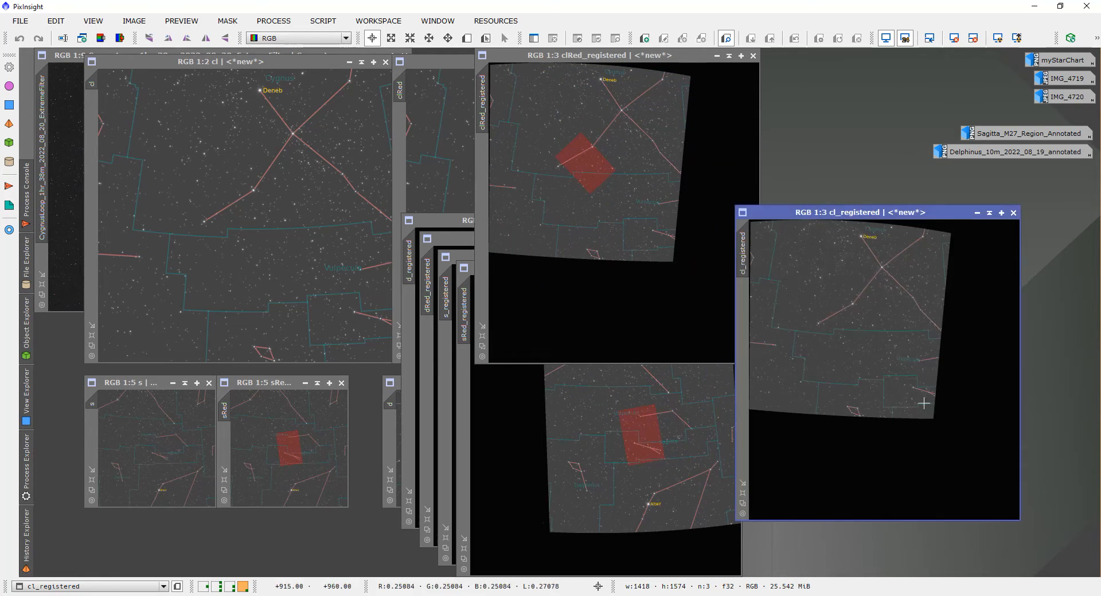
{"action": "scroll", "coordinate": [920, 406], "scroll_direction": "down", "scroll_amount": 1}
{"action": "scroll", "coordinate": [812, 396], "scroll_direction": "up", "scroll_amount": 1}
{"action": "scroll", "coordinate": [803, 366], "scroll_direction": "down", "scroll_amount": 3}
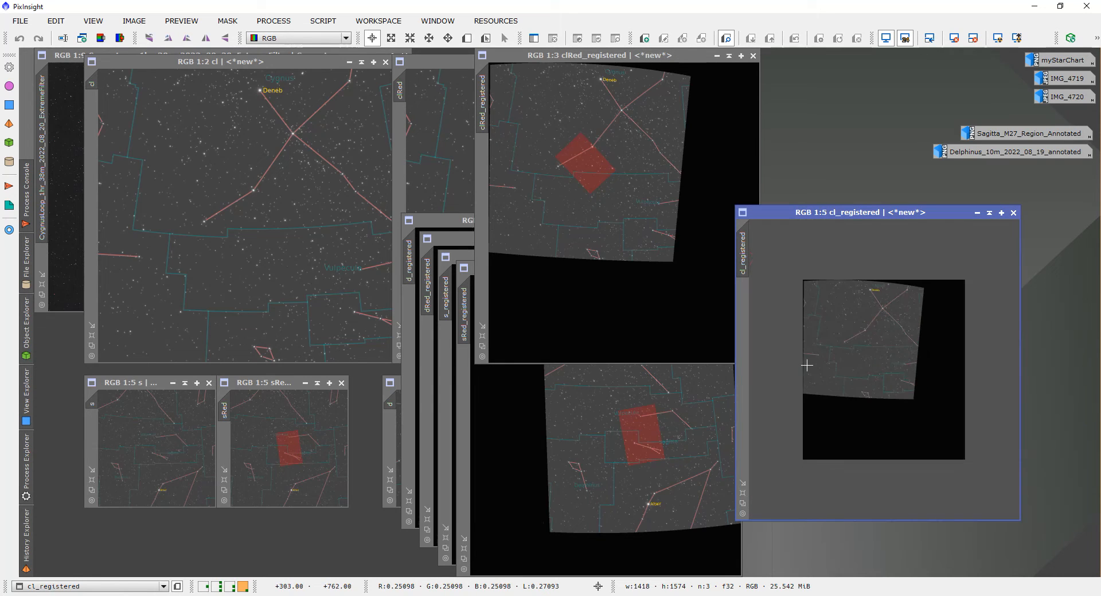
{"action": "left_click", "coordinate": [743, 483]}
- Match the clRed_registered view to cl_registered's 1:6 zoom and fit its window to the image
{"action": "left_click_drag", "start_coordinate": [745, 246], "coordinate": [480, 112]}
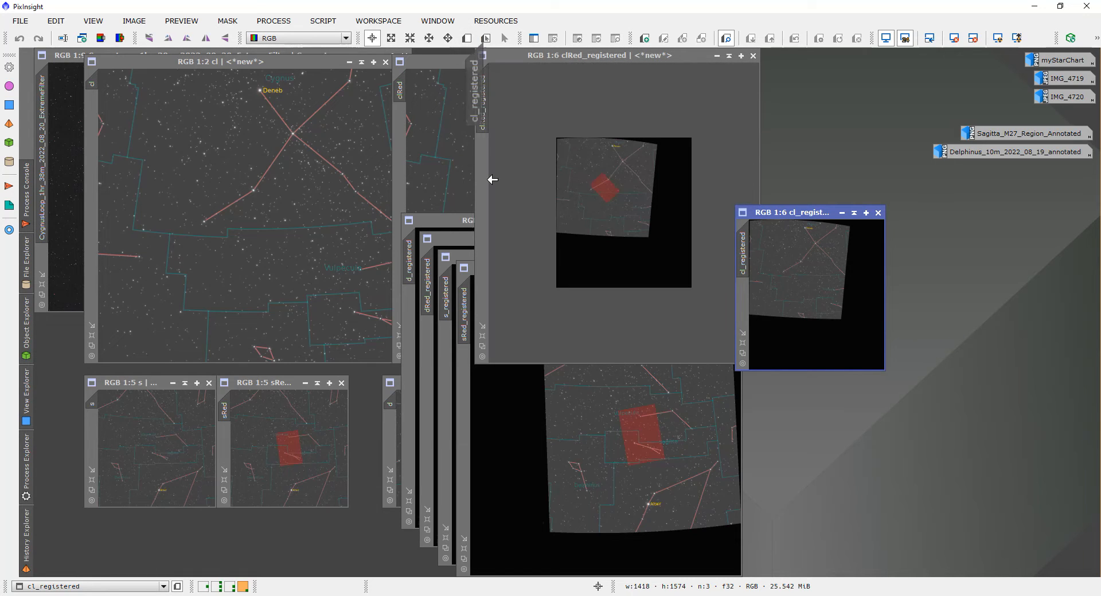
{"action": "left_click", "coordinate": [522, 301]}
{"action": "scroll", "coordinate": [521, 301], "scroll_direction": "down", "scroll_amount": 1}
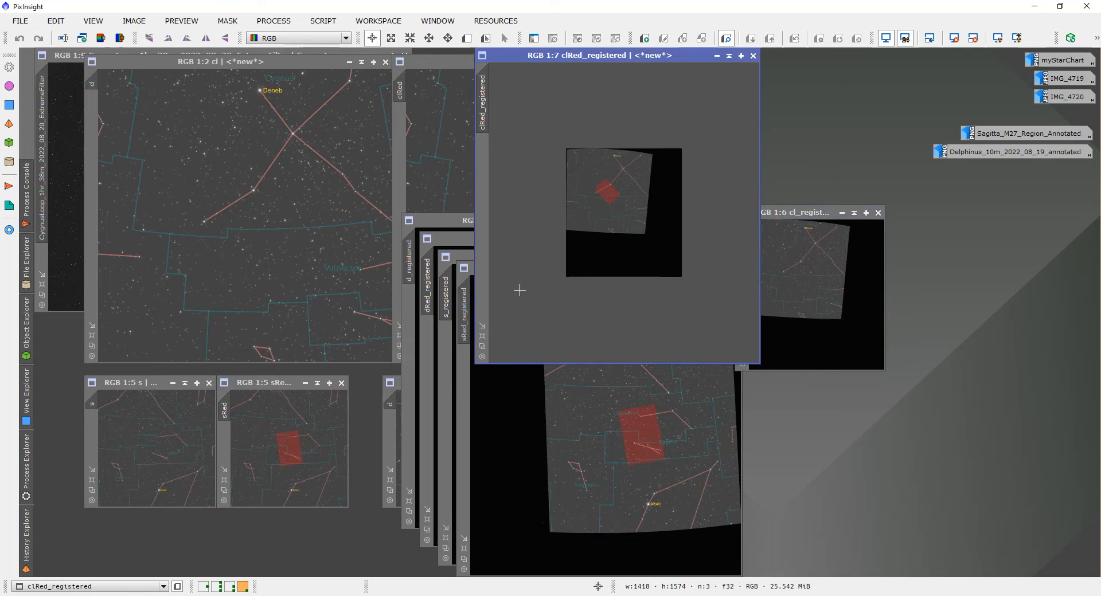
{"action": "scroll", "coordinate": [491, 318], "scroll_direction": "up", "scroll_amount": 1}
{"action": "left_click", "coordinate": [482, 335]}
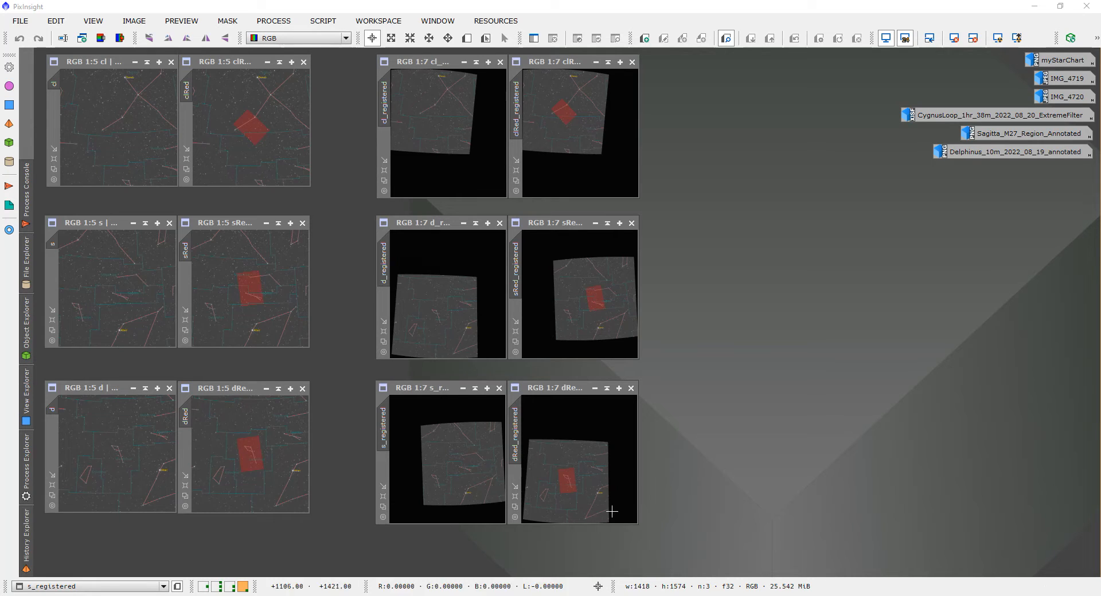
- Swap the dRed_registered and sRed_registered windows so each sits beside its unshaded counterpart
{"action": "left_click_drag", "start_coordinate": [559, 388], "coordinate": [592, 389]}
{"action": "left_click_drag", "start_coordinate": [698, 399], "coordinate": [740, 278]}
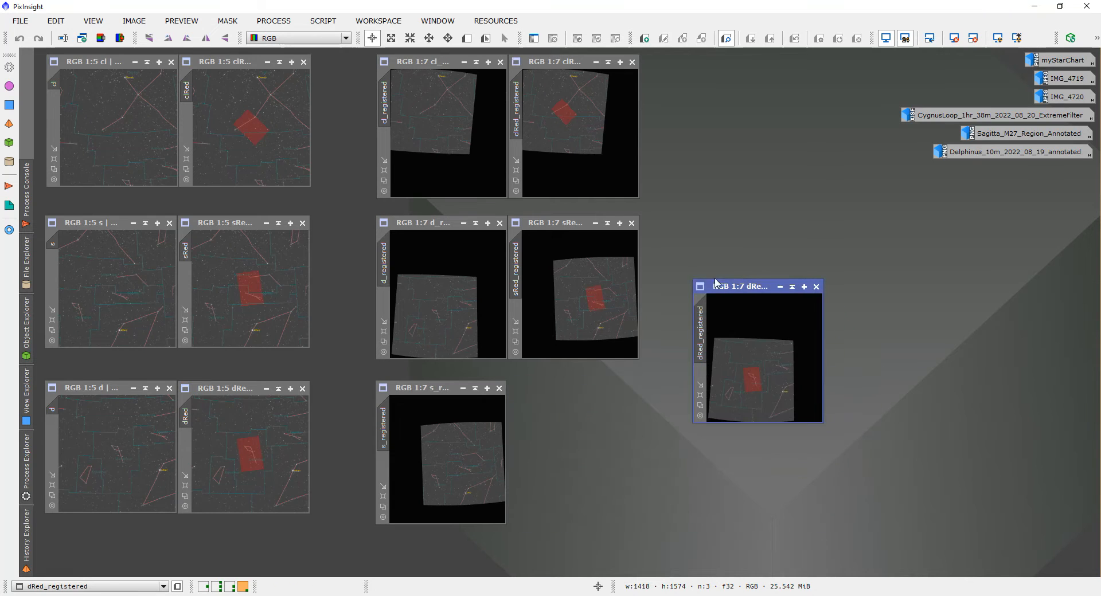
{"action": "left_click_drag", "start_coordinate": [538, 222], "coordinate": [542, 387]}
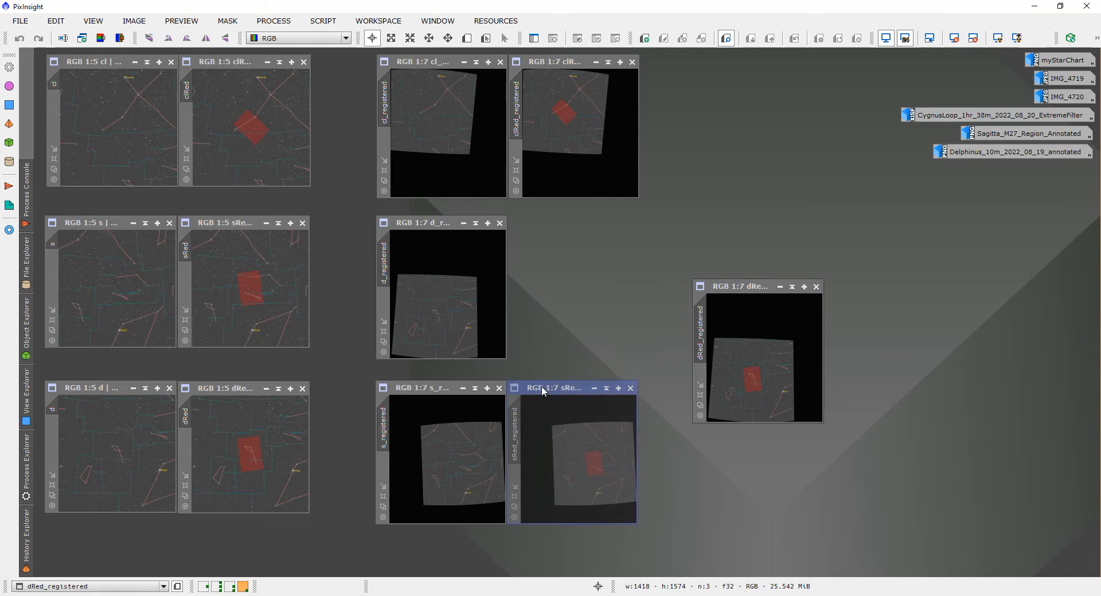
{"action": "left_click_drag", "start_coordinate": [754, 282], "coordinate": [573, 217]}
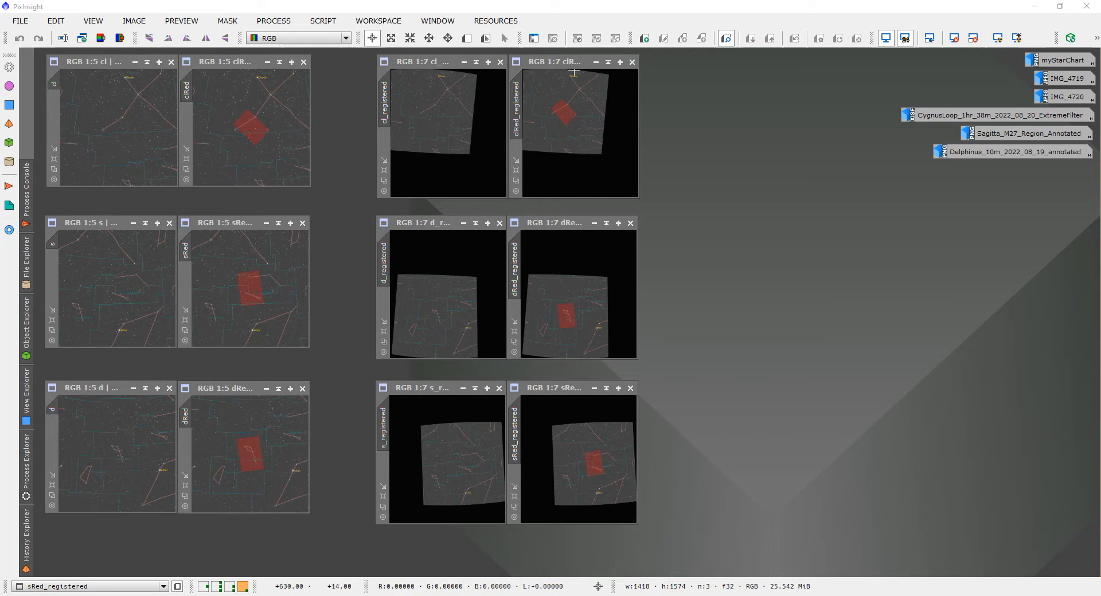
- Examine the image files in the mosaic subfolder of wipT7 on drive T7 (D:), and leave without opening any
{"action": "double_click", "coordinate": [760, 259]}
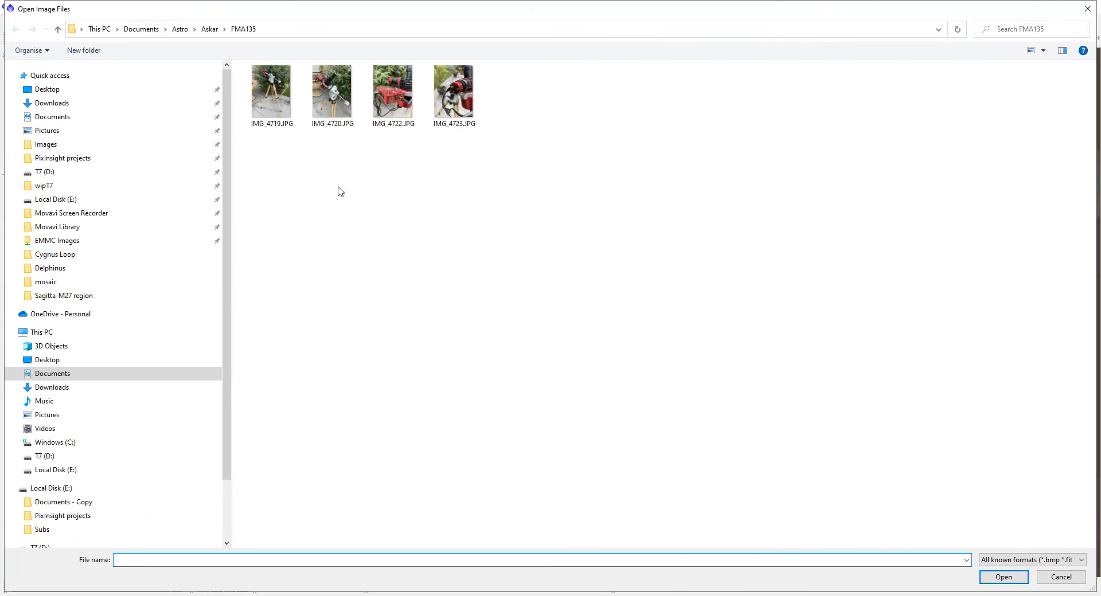
{"action": "left_click", "coordinate": [44, 185]}
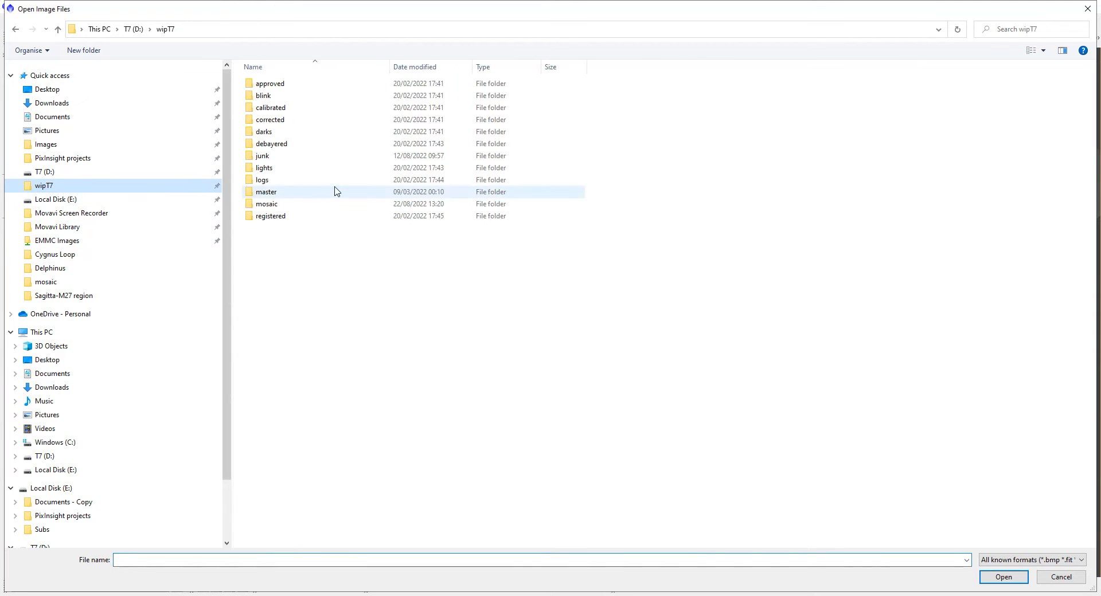
{"action": "double_click", "coordinate": [271, 206]}
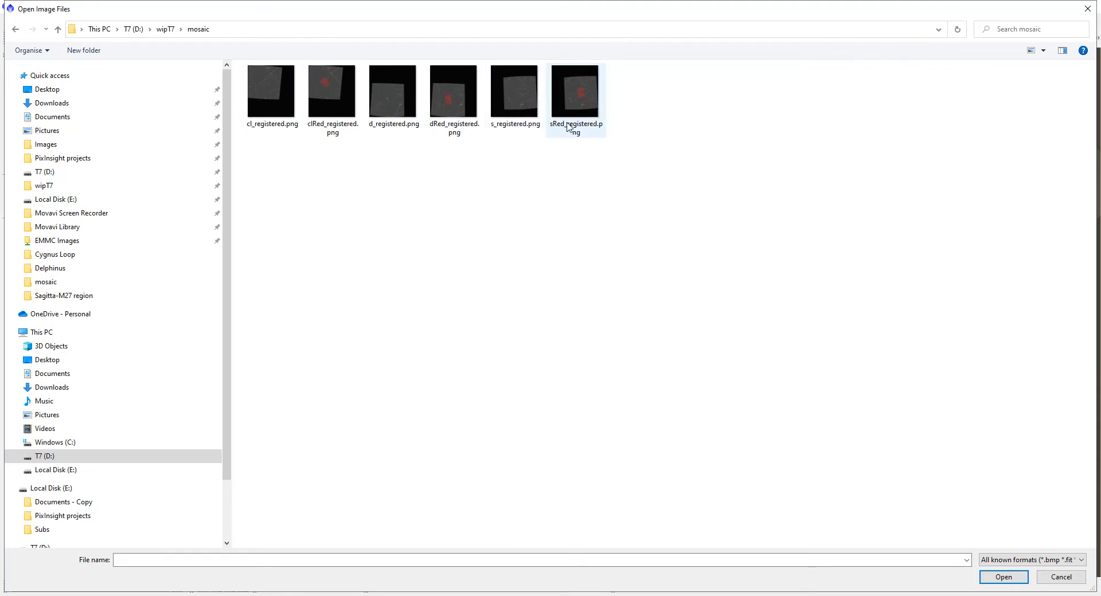
{"action": "left_click", "coordinate": [1044, 581]}
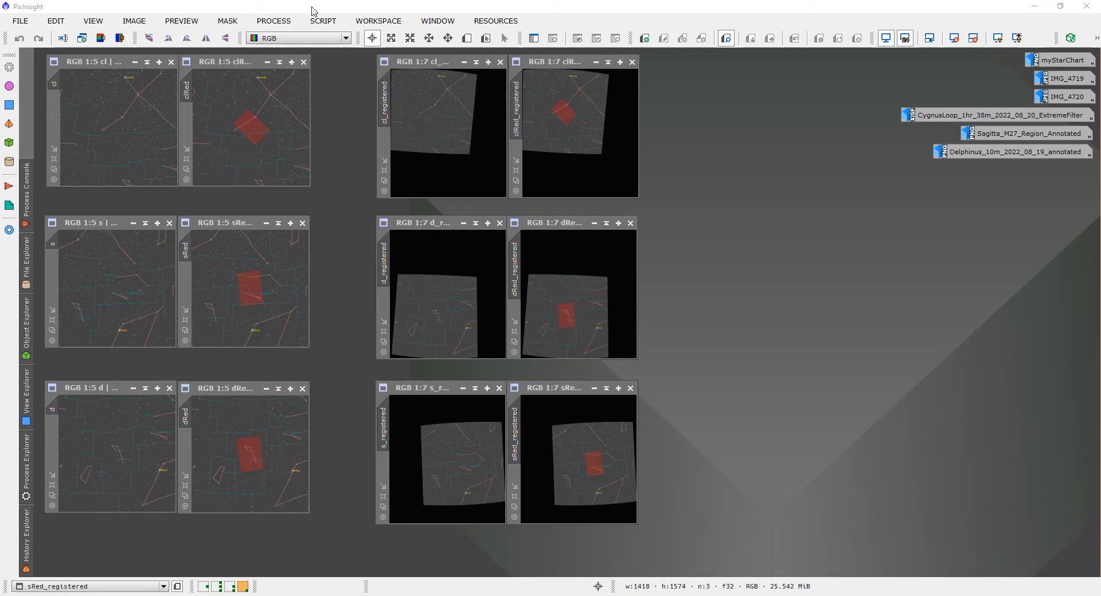
- Open GradientMergeMosaic and replace its target frames with cl_registered.png, d_registered.png and s_registered.png
{"action": "left_click", "coordinate": [274, 20]}
{"action": "mouse_move", "coordinate": [348, 12]}
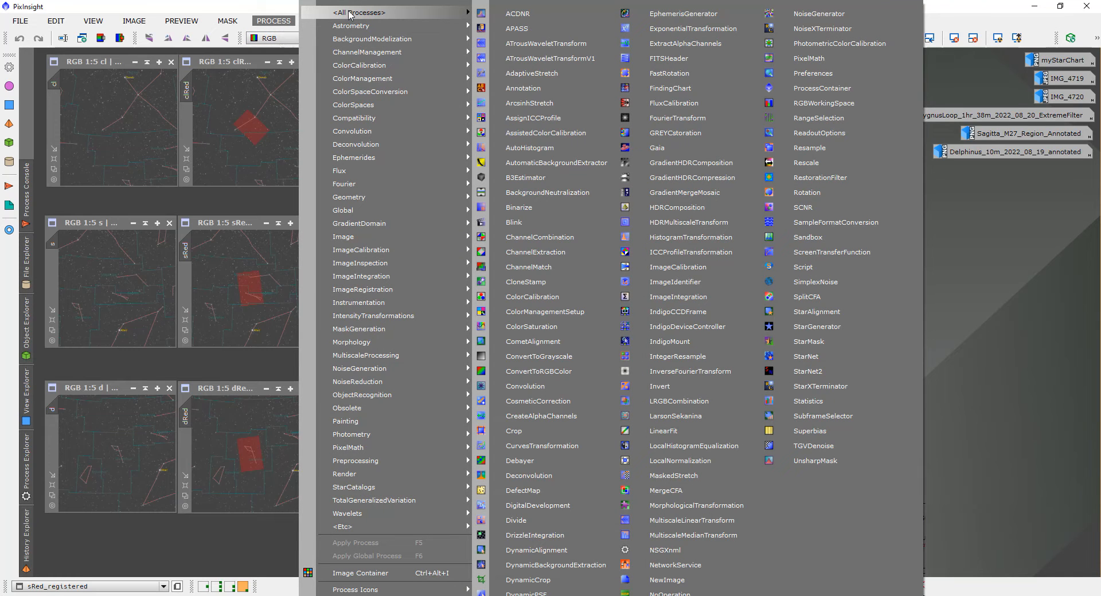
{"action": "left_click", "coordinate": [700, 198]}
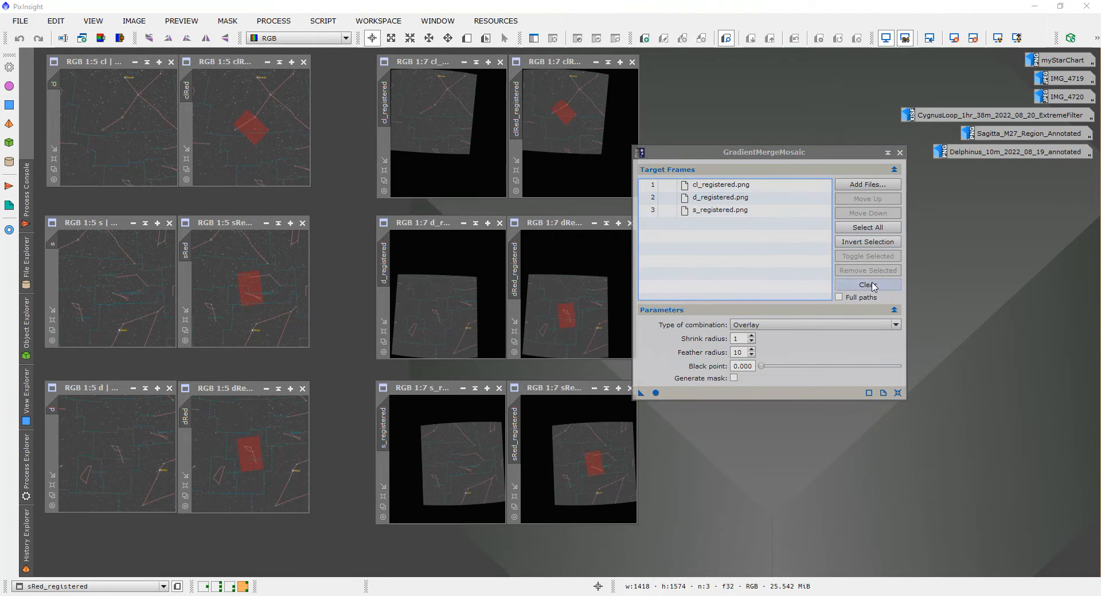
{"action": "left_click", "coordinate": [872, 287]}
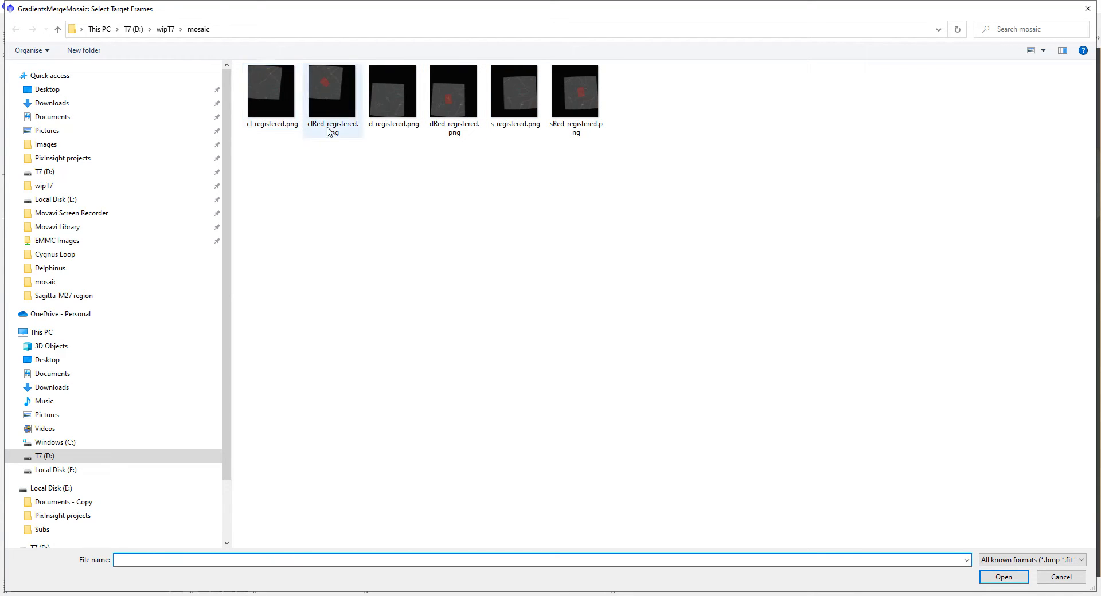
{"action": "left_click", "coordinate": [267, 87]}
{"action": "left_click", "coordinate": [386, 98], "text": "ctrl"}
{"action": "left_click", "coordinate": [515, 106], "text": "ctrl"}
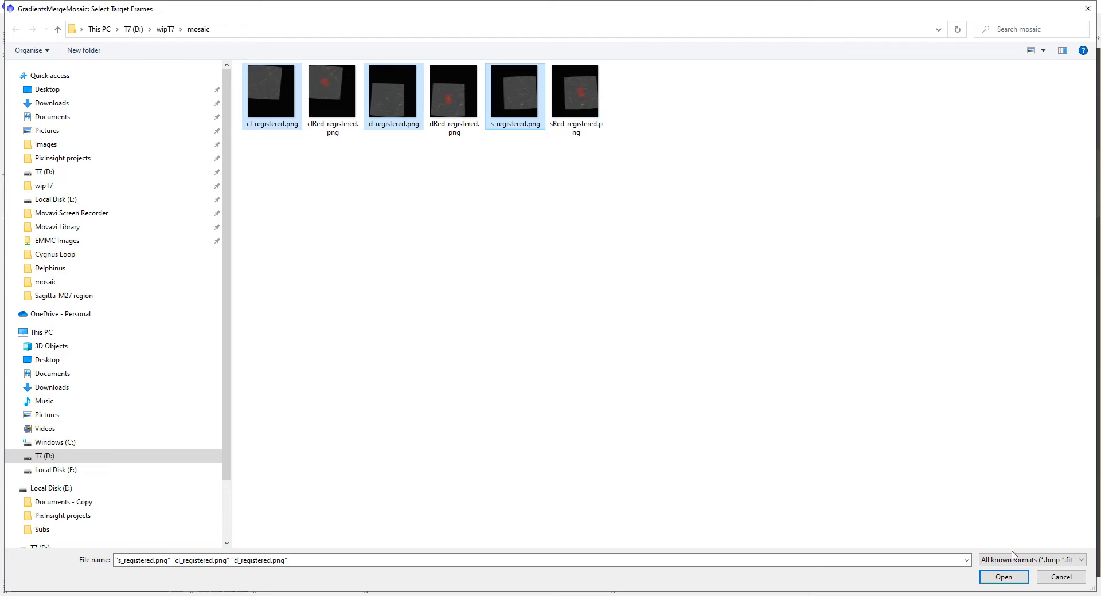
{"action": "left_click", "coordinate": [1026, 577]}
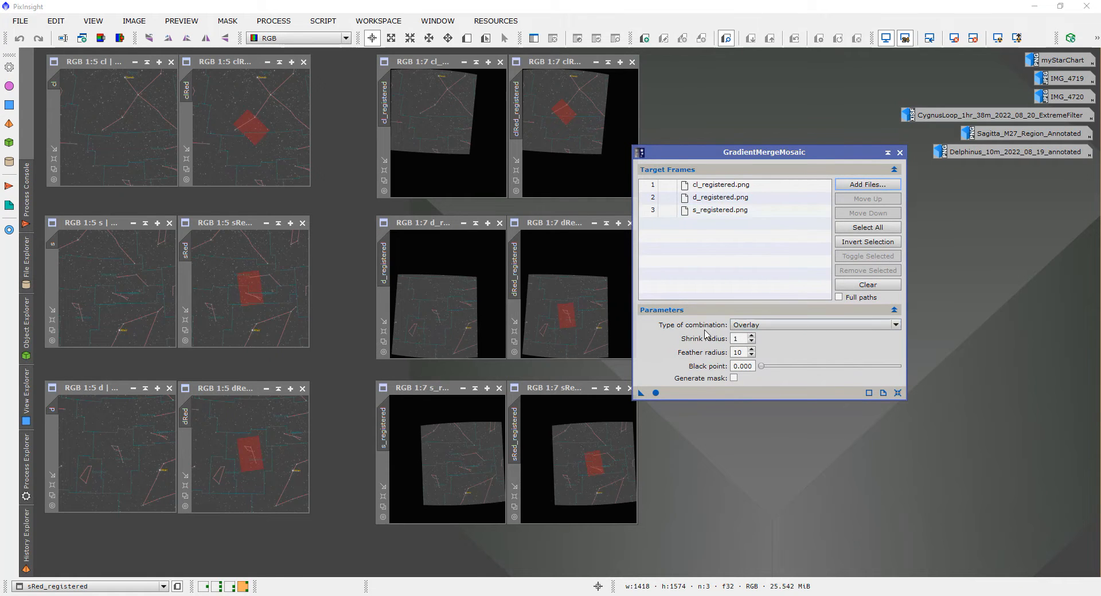
- Merge the three unshaded frames with Overlay combination, close the process dialog and move the merged image clear of the shaded registered charts
{"action": "left_click", "coordinate": [850, 325]}
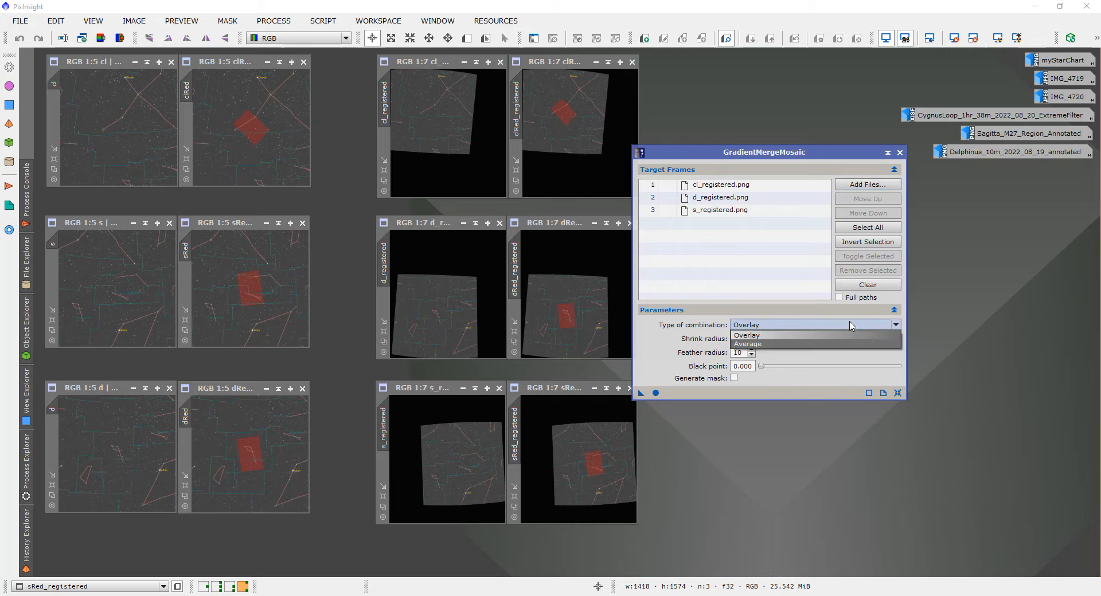
{"action": "left_click", "coordinate": [763, 335]}
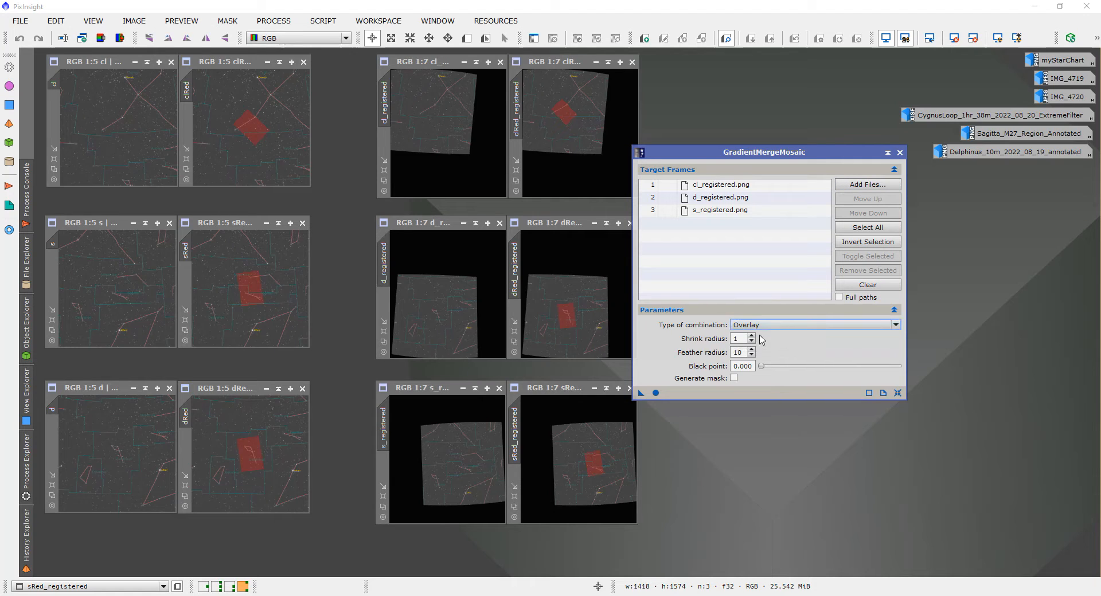
{"action": "left_click", "coordinate": [656, 395]}
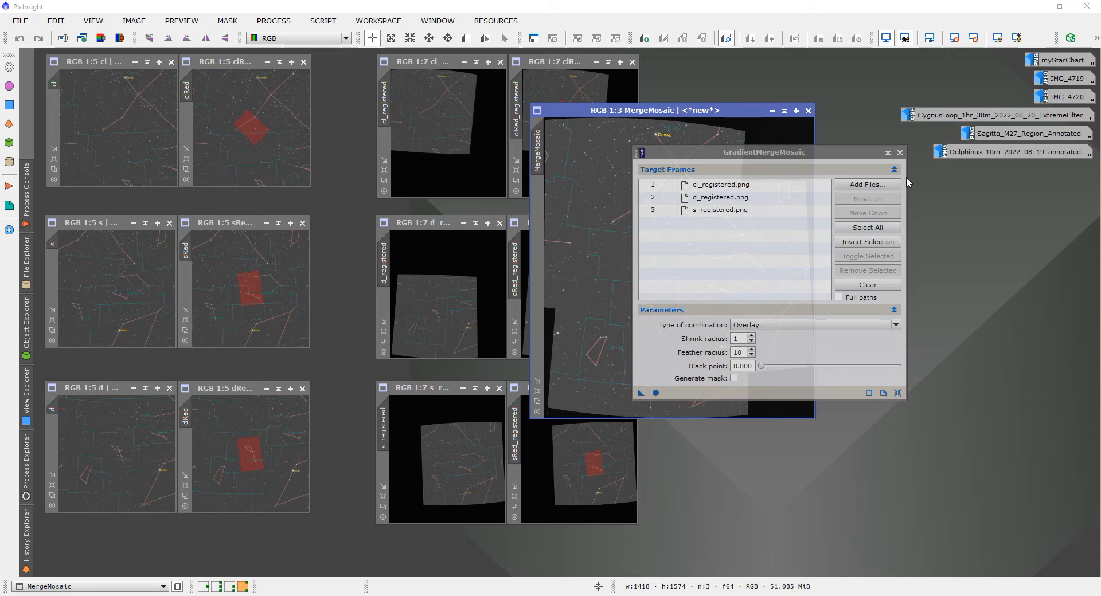
{"action": "left_click", "coordinate": [900, 153]}
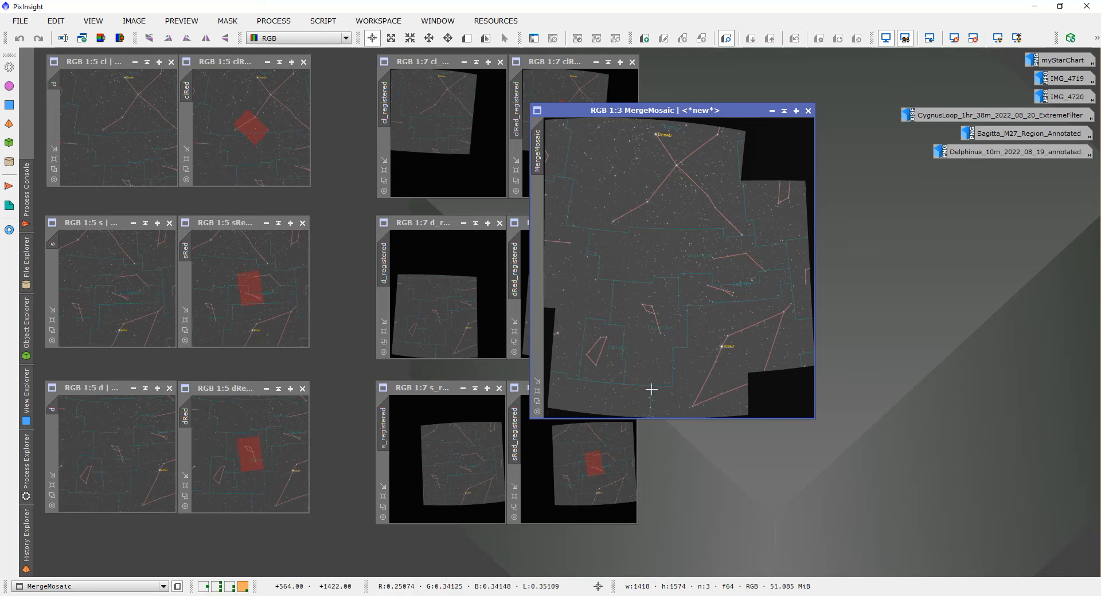
{"action": "left_click_drag", "start_coordinate": [651, 110], "coordinate": [248, 98]}
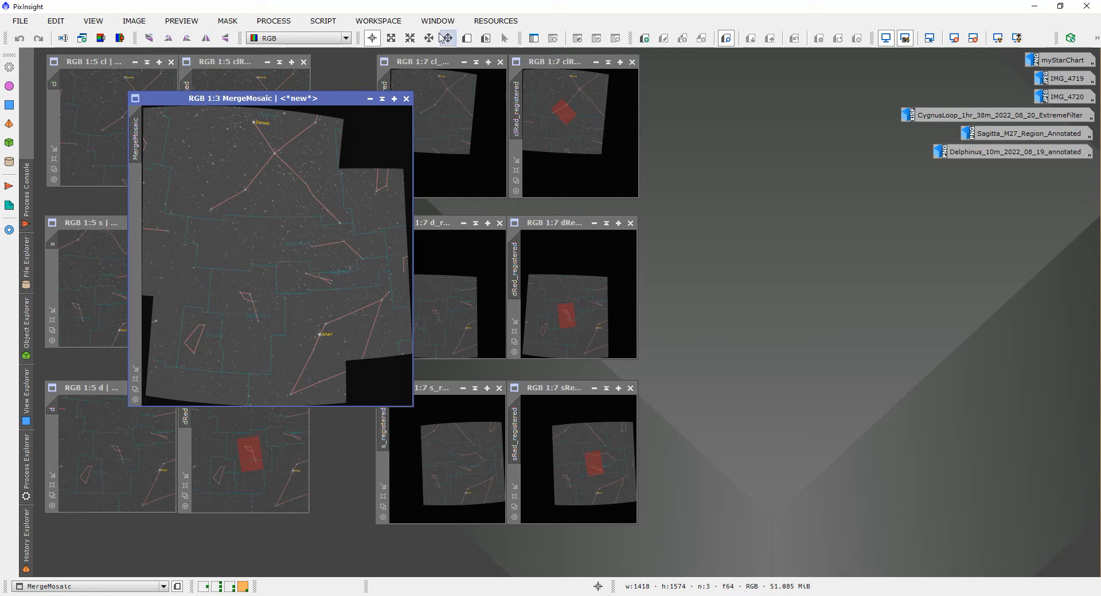
- Reopen GradientMergeMosaic and replace its target frames with clRed_registered.png, dRed_registered.png and sRed_registered.png
{"action": "left_click", "coordinate": [274, 20]}
{"action": "mouse_move", "coordinate": [355, 17]}
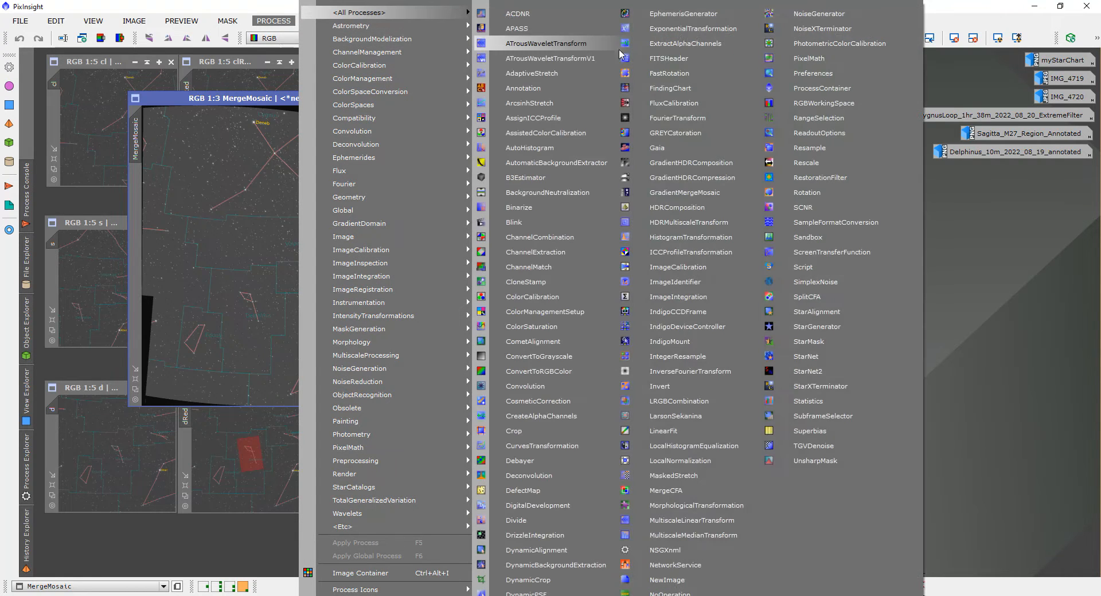
{"action": "left_click", "coordinate": [688, 193]}
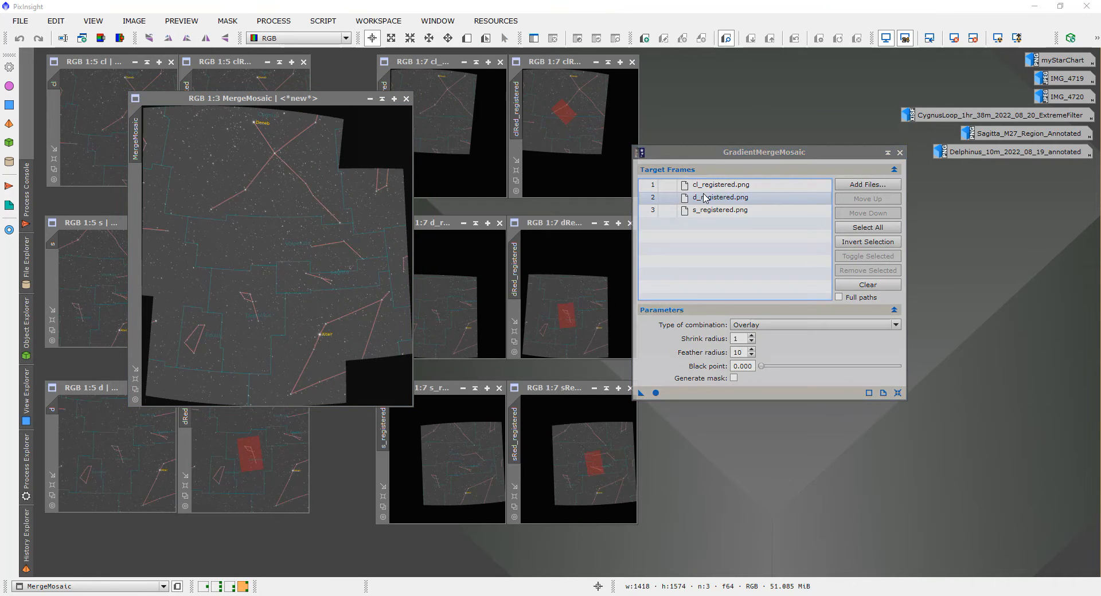
{"action": "left_click", "coordinate": [854, 289]}
{"action": "left_click", "coordinate": [868, 184]}
{"action": "left_click", "coordinate": [329, 95]}
{"action": "left_click", "coordinate": [451, 99], "text": "ctrl"}
{"action": "left_click", "coordinate": [596, 102], "text": "ctrl"}
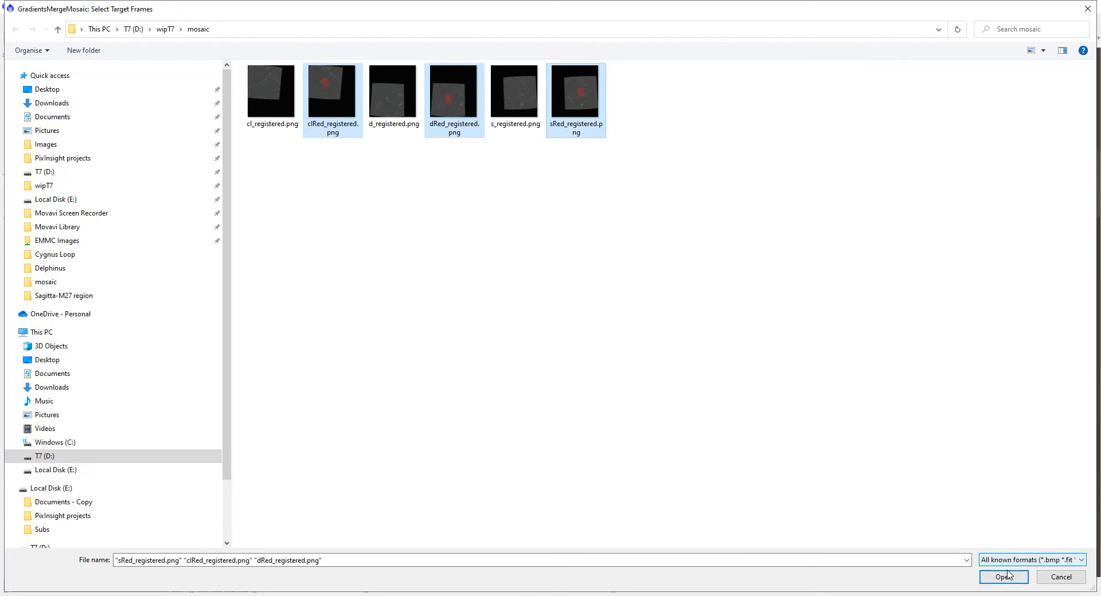
{"action": "left_click", "coordinate": [1004, 577]}
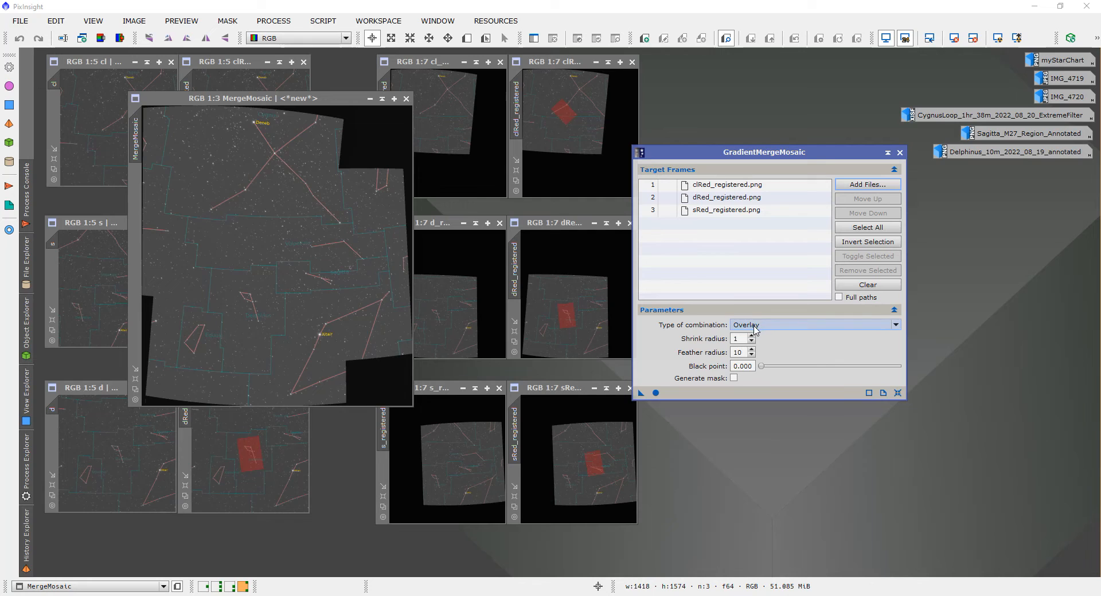
- Merge the three shaded frames with Overlay combination and close the GradientMergeMosaic dialog
{"action": "left_click", "coordinate": [656, 393]}
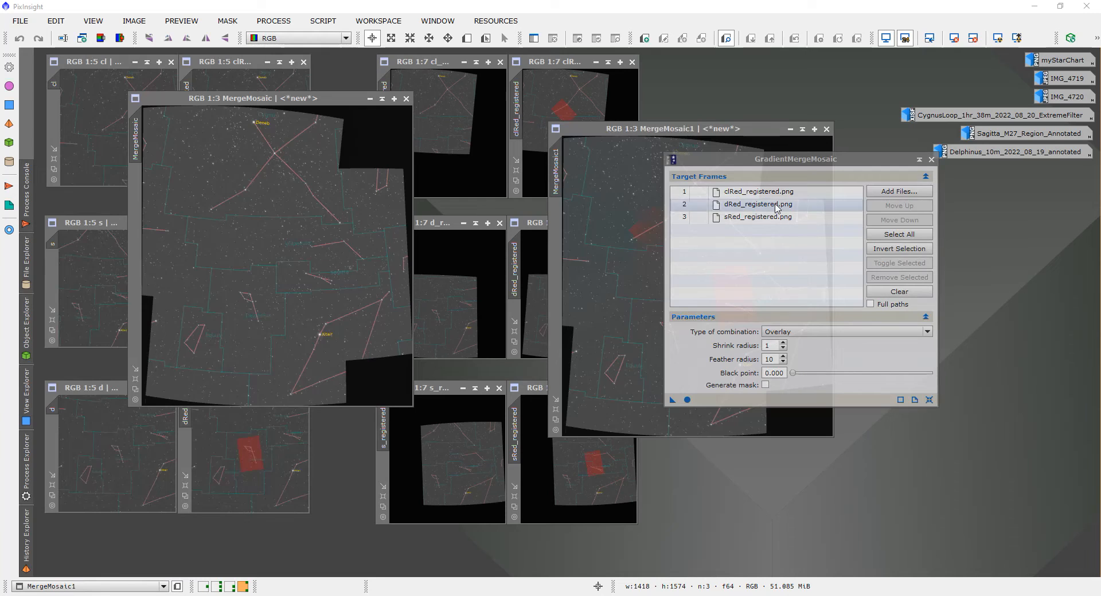
{"action": "left_click_drag", "start_coordinate": [863, 165], "coordinate": [870, 235]}
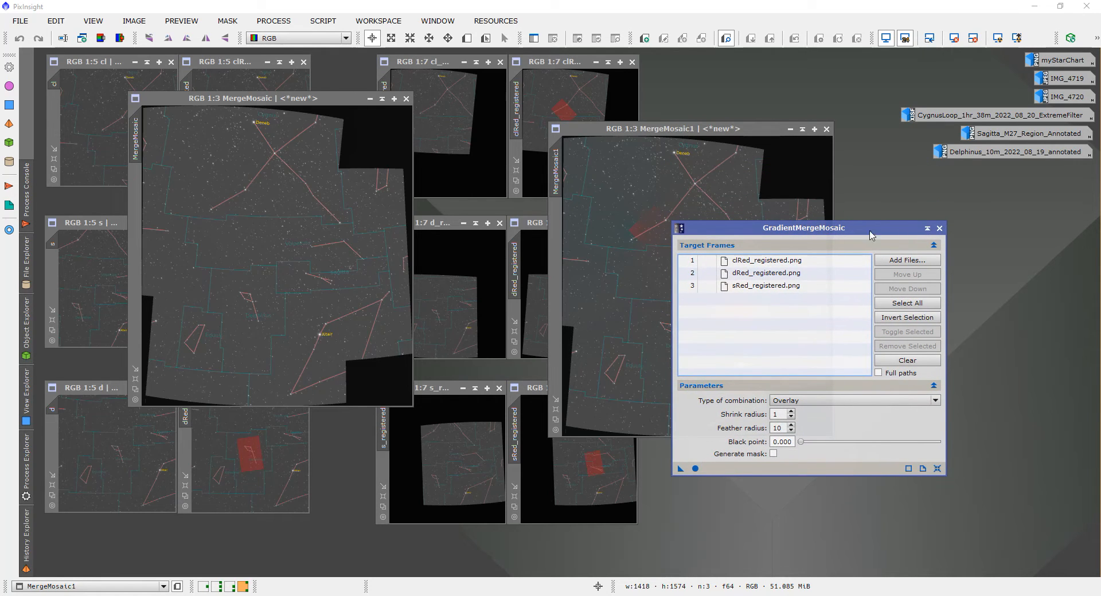
{"action": "left_click", "coordinate": [939, 228]}
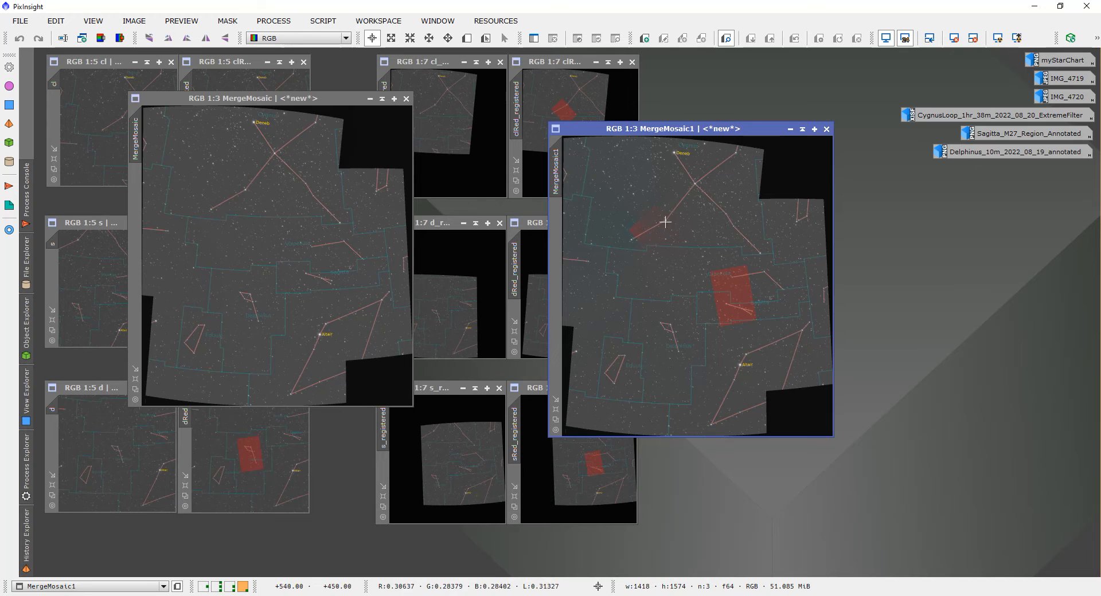
- Inspect the red areas in the merged shaded mosaic and close that image
{"action": "scroll", "coordinate": [650, 227], "scroll_direction": "up", "scroll_amount": 2}
{"action": "scroll", "coordinate": [649, 226], "scroll_direction": "down", "scroll_amount": 2}
{"action": "scroll", "coordinate": [673, 349], "scroll_direction": "up", "scroll_amount": 2}
{"action": "scroll", "coordinate": [673, 349], "scroll_direction": "down", "scroll_amount": 2}
{"action": "left_click", "coordinate": [826, 129]}
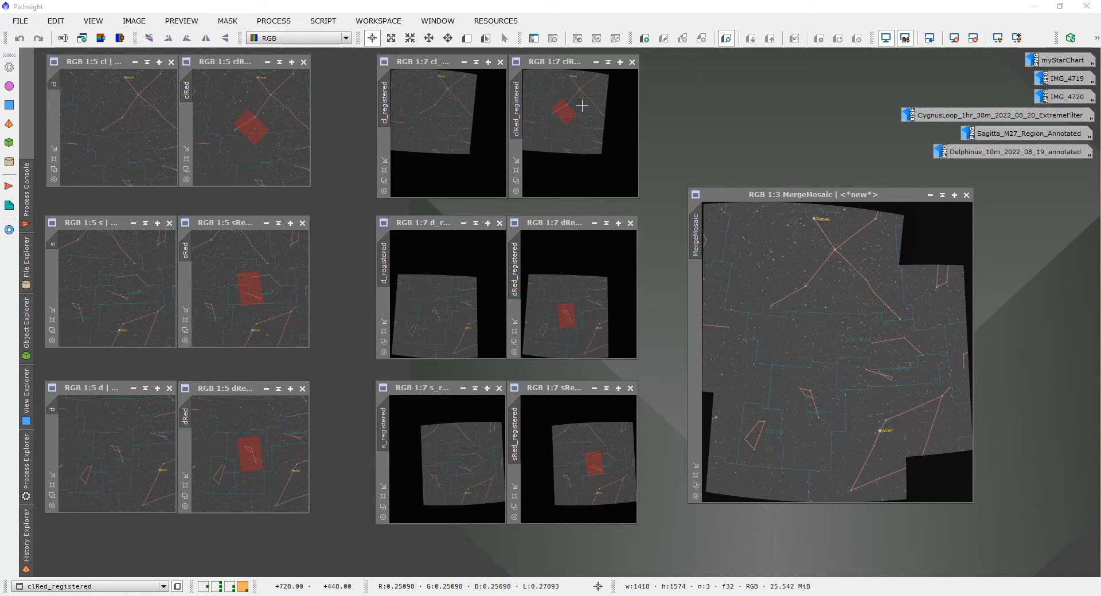
- Examine the red-channel pixel values inside the shaded areas of clRed_registered, dRed_registered and sRed_registered
{"action": "scroll", "coordinate": [562, 110], "scroll_direction": "up", "scroll_amount": 1}
{"action": "scroll", "coordinate": [562, 111], "scroll_direction": "up", "scroll_amount": 5}
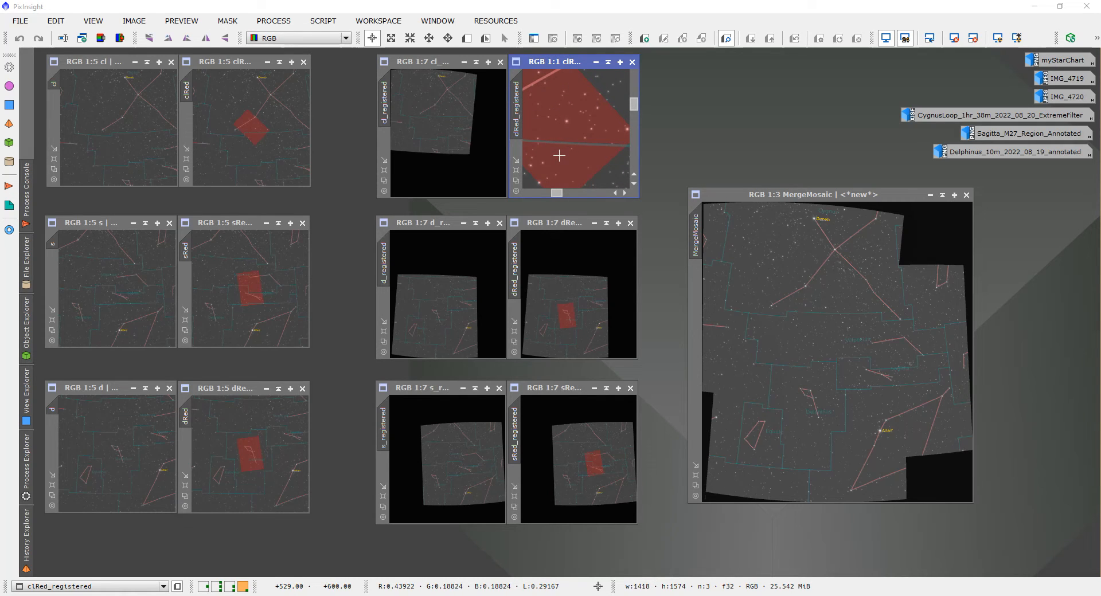
{"action": "left_click", "coordinate": [560, 155]}
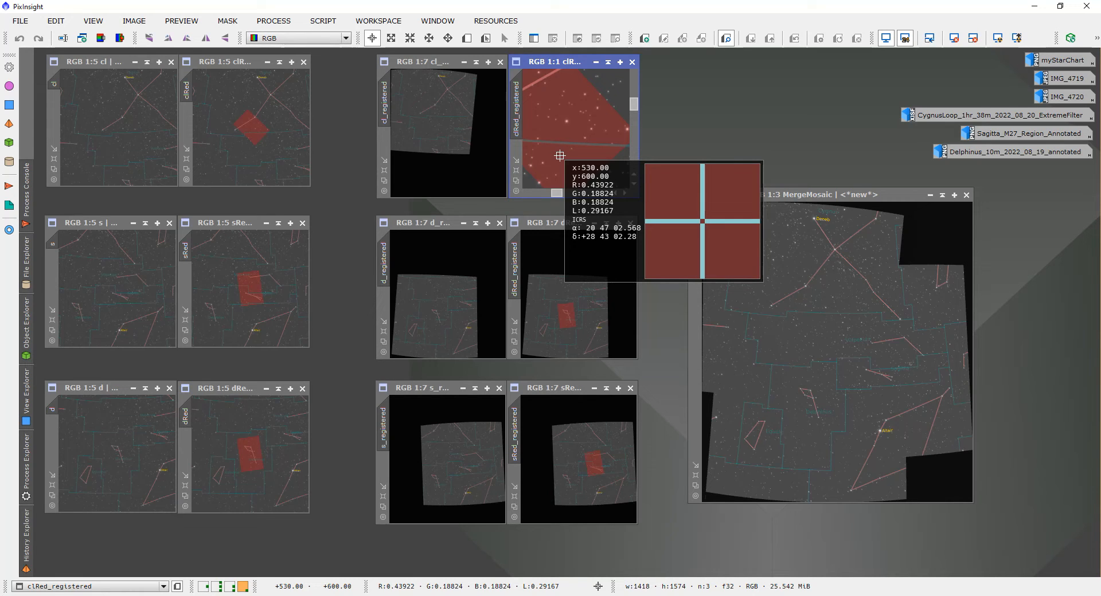
{"action": "left_click_drag", "start_coordinate": [560, 155], "coordinate": [594, 157]}
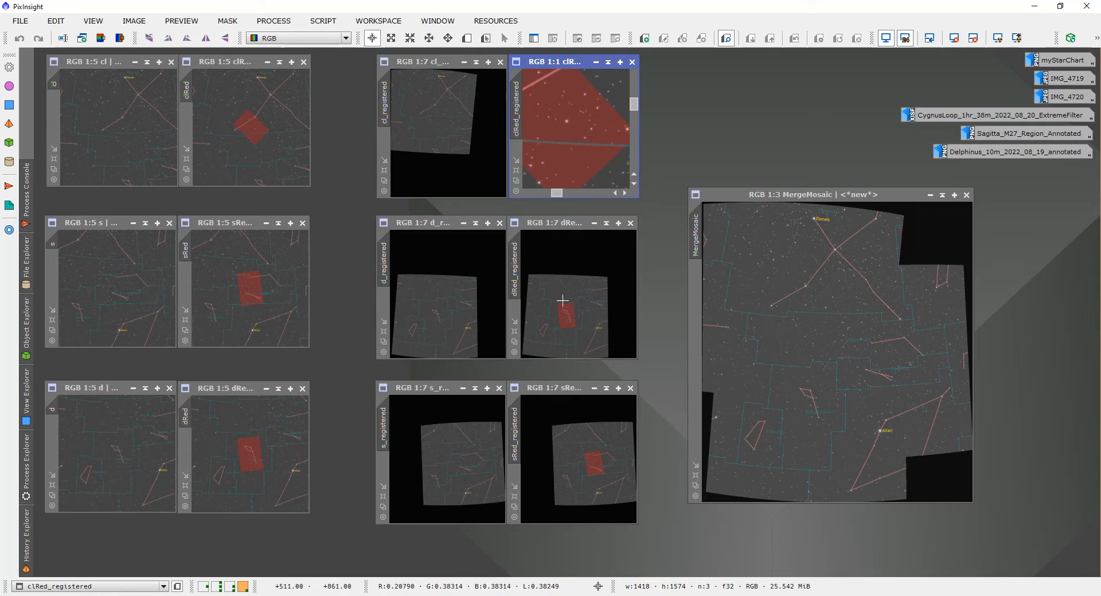
{"action": "scroll", "coordinate": [567, 313], "scroll_direction": "up", "scroll_amount": 3}
{"action": "scroll", "coordinate": [567, 310], "scroll_direction": "up", "scroll_amount": 4}
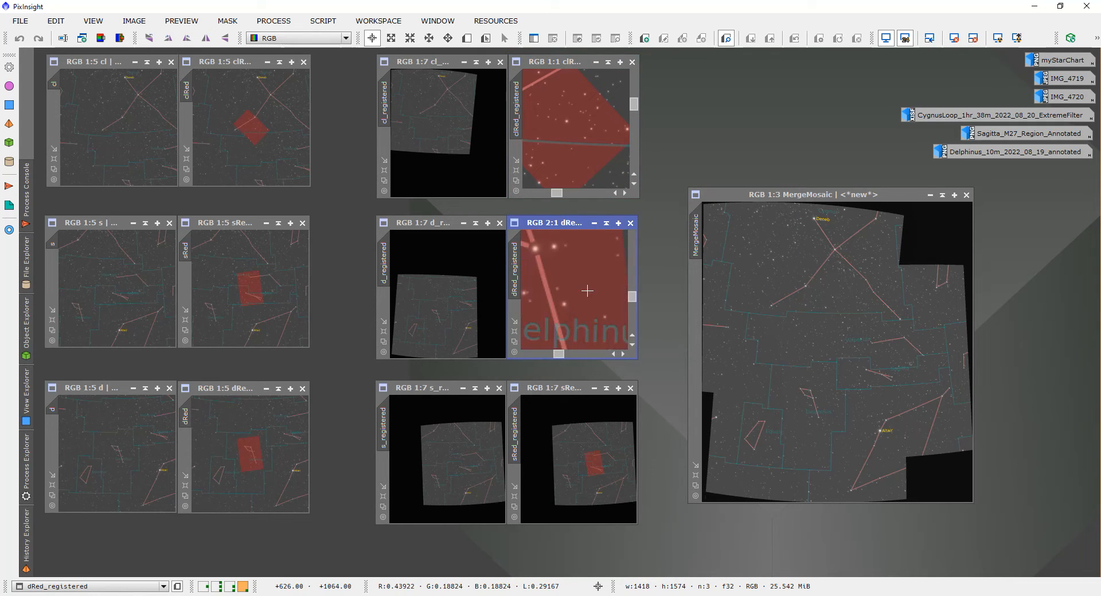
{"action": "left_click", "coordinate": [588, 290]}
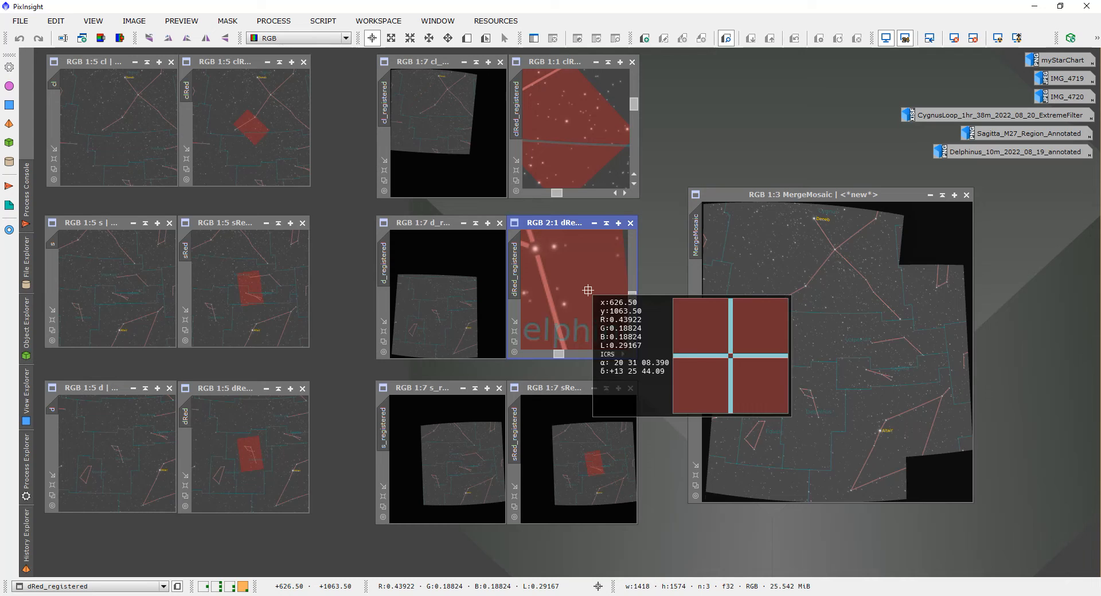
{"action": "scroll", "coordinate": [567, 454], "scroll_direction": "up", "scroll_amount": 7}
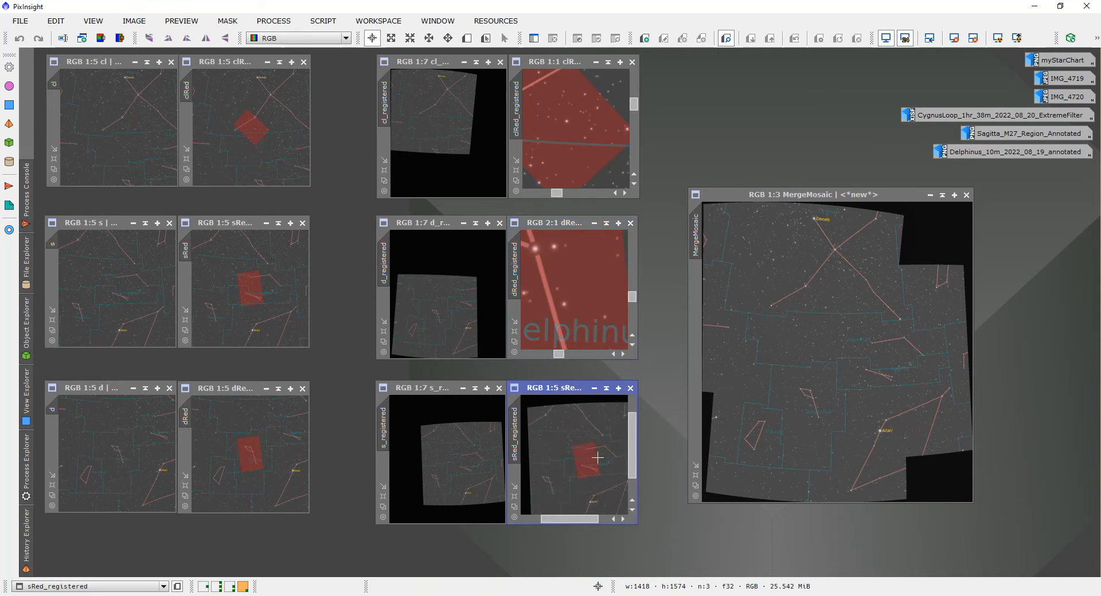
{"action": "left_click", "coordinate": [555, 425]}
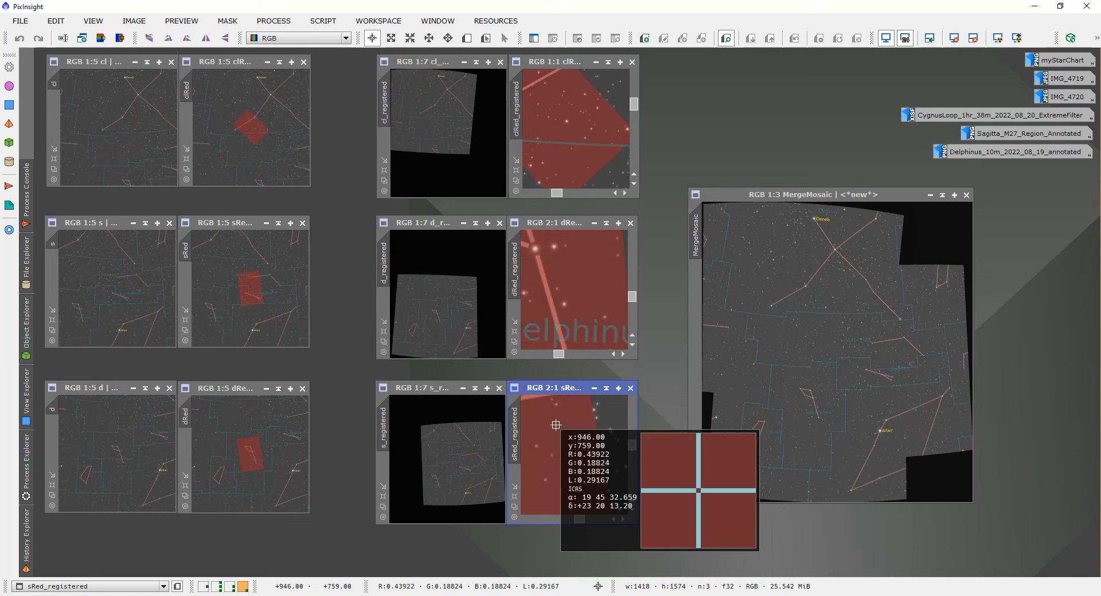
{"action": "left_click_drag", "start_coordinate": [555, 425], "coordinate": [556, 425]}
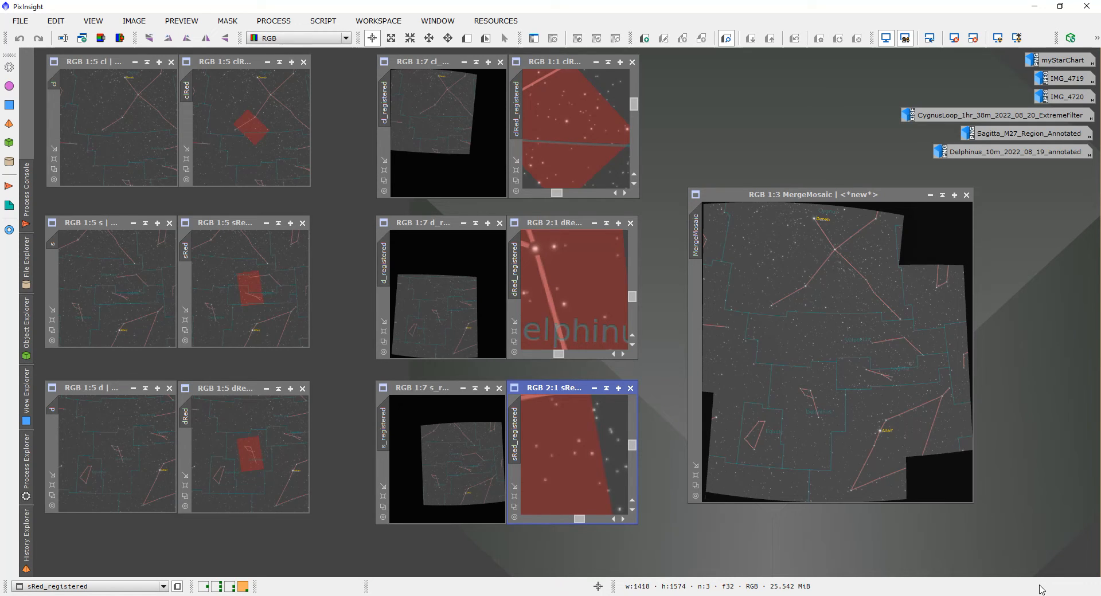
- Apply the PixelMath expression iif(clRed_registered[0] > 0.4,clRed_registered,$T) to the MergeMosaic image
{"action": "left_click", "coordinate": [273, 21]}
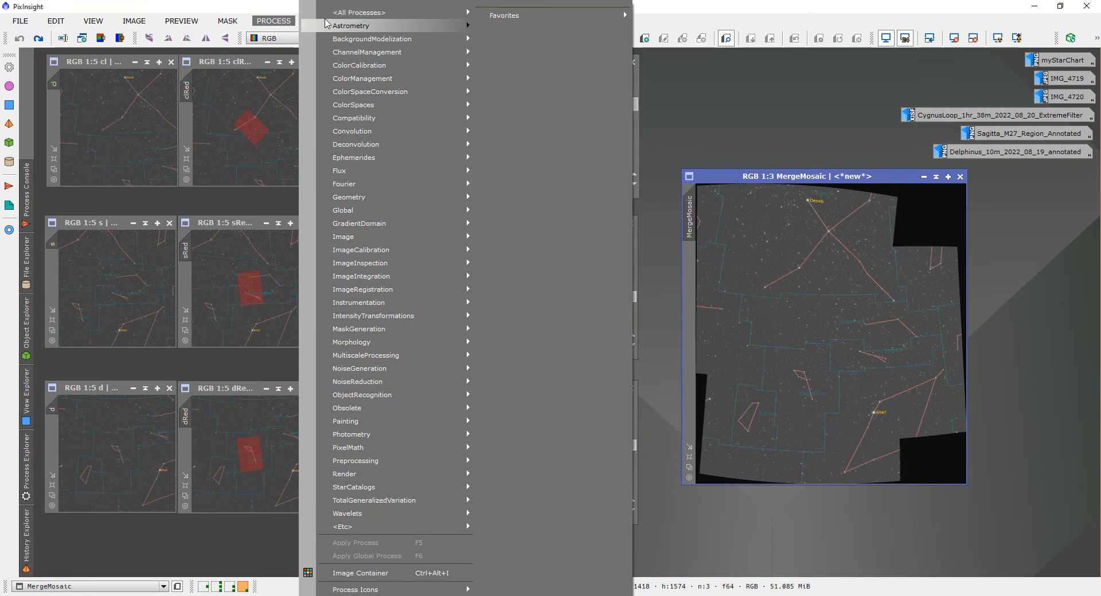
{"action": "mouse_move", "coordinate": [344, 12]}
{"action": "left_click", "coordinate": [823, 63]}
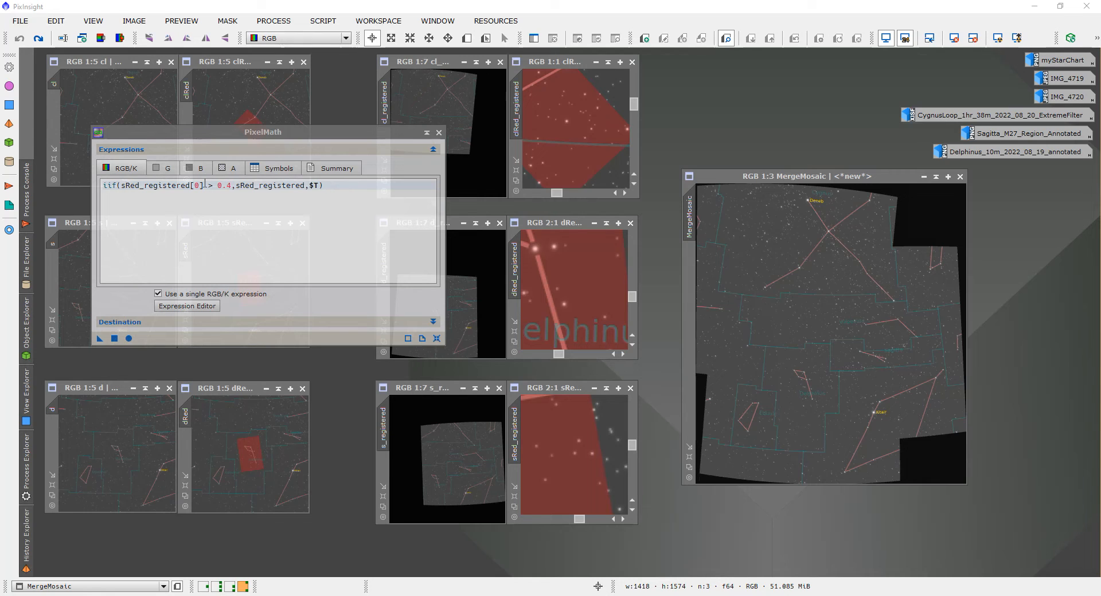
{"action": "left_click_drag", "start_coordinate": [122, 185], "coordinate": [125, 185]}
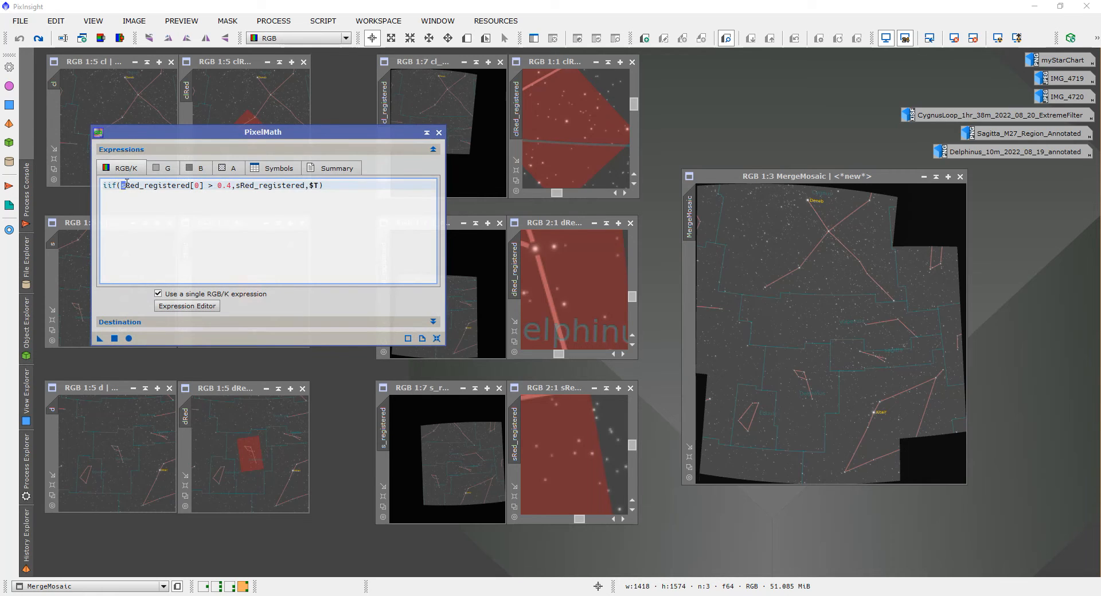
{"action": "type", "text": "cl"}
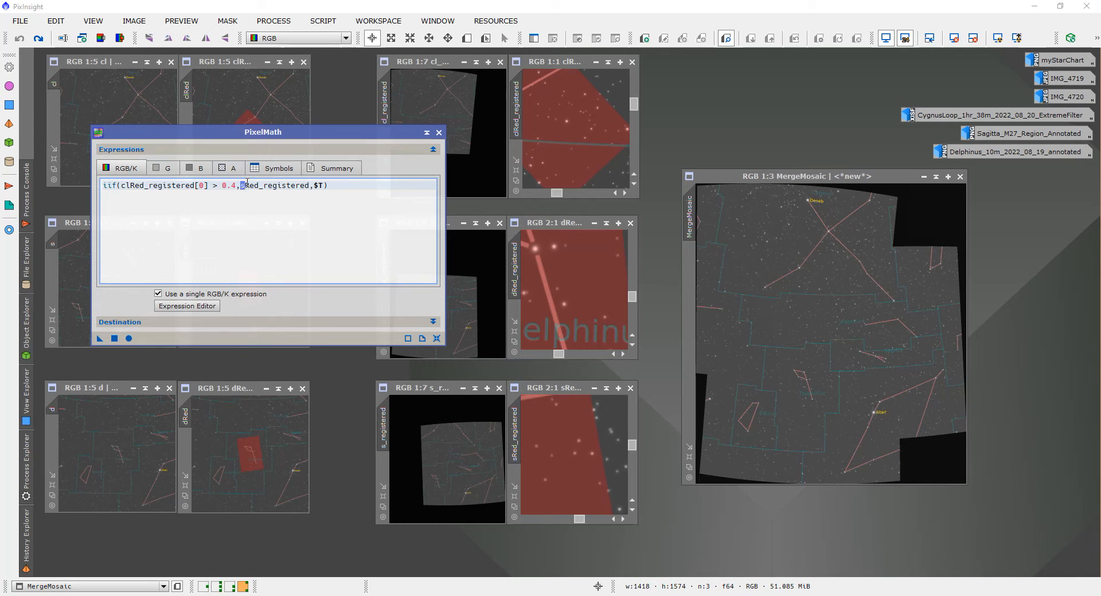
{"action": "type", "text": "cl"}
{"action": "mouse_move", "coordinate": [517, 126]}
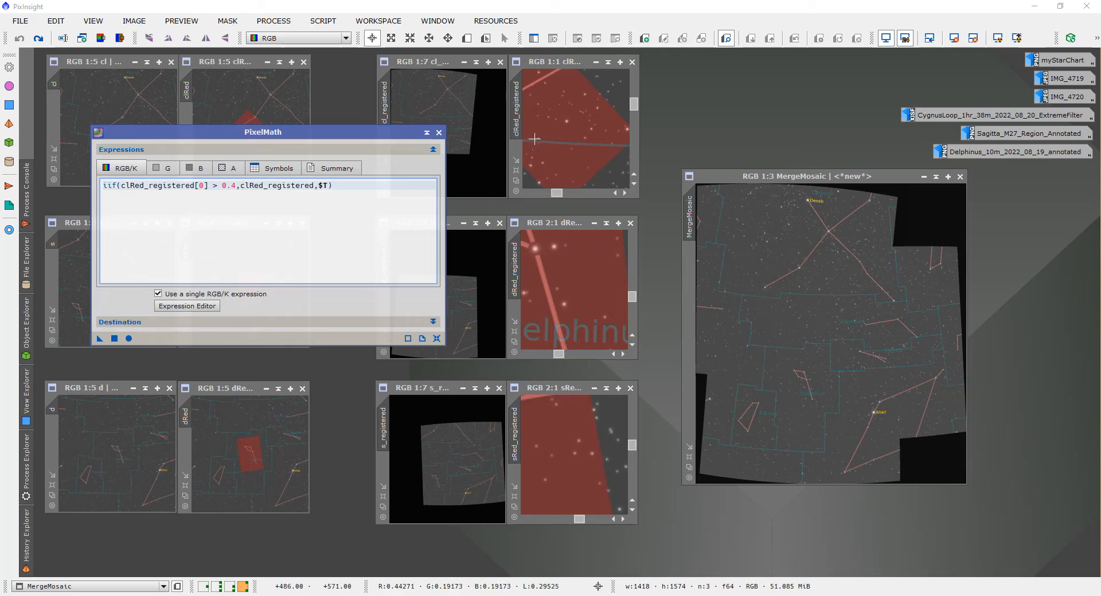
{"action": "left_click", "coordinate": [576, 130]}
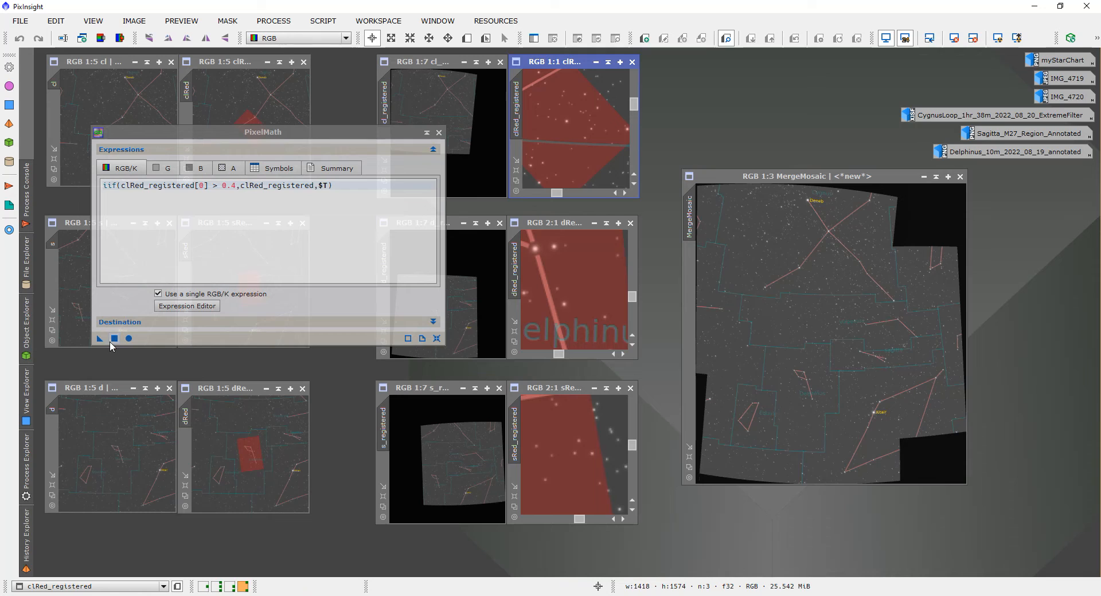
{"action": "left_click_drag", "start_coordinate": [101, 342], "coordinate": [759, 342]}
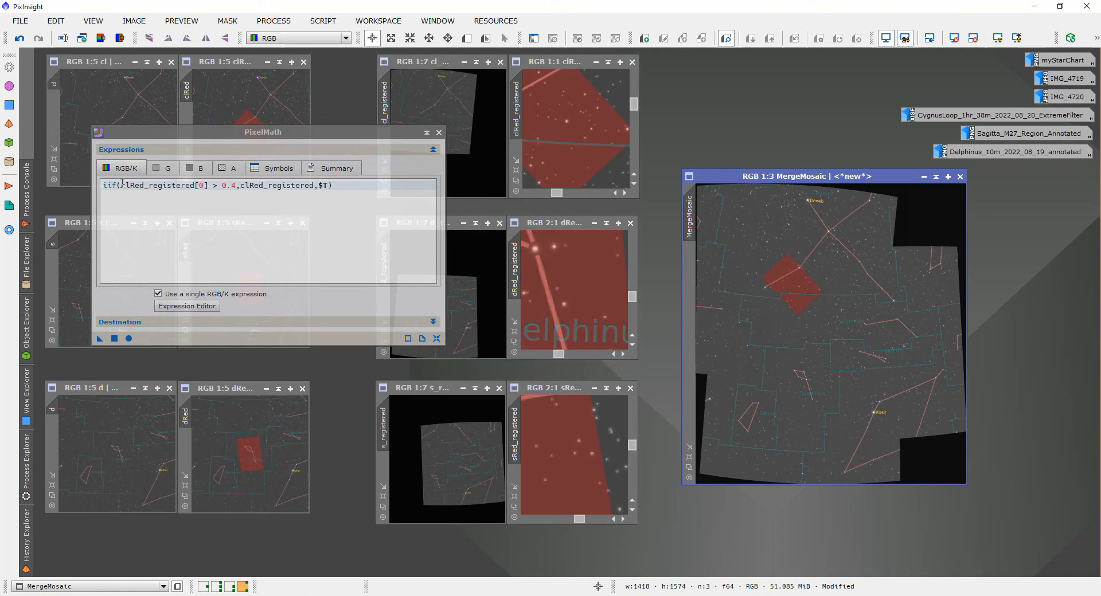
- Try to apply the PixelMath expression to MergeMosaic with dRed_registered in place of clRed_registered
{"action": "left_click_drag", "start_coordinate": [121, 185], "coordinate": [127, 185]}
{"action": "key", "text": "shift+Home"}
{"action": "type", "text": "dRe"}
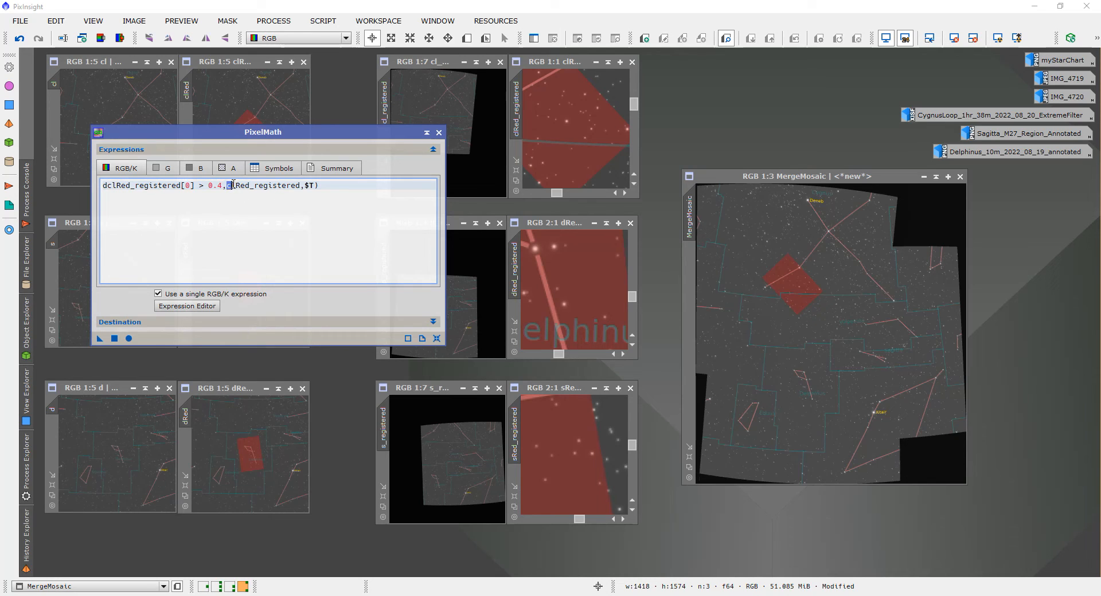
{"action": "type", "text": "d"}
{"action": "left_click_drag", "start_coordinate": [99, 338], "coordinate": [836, 347]}
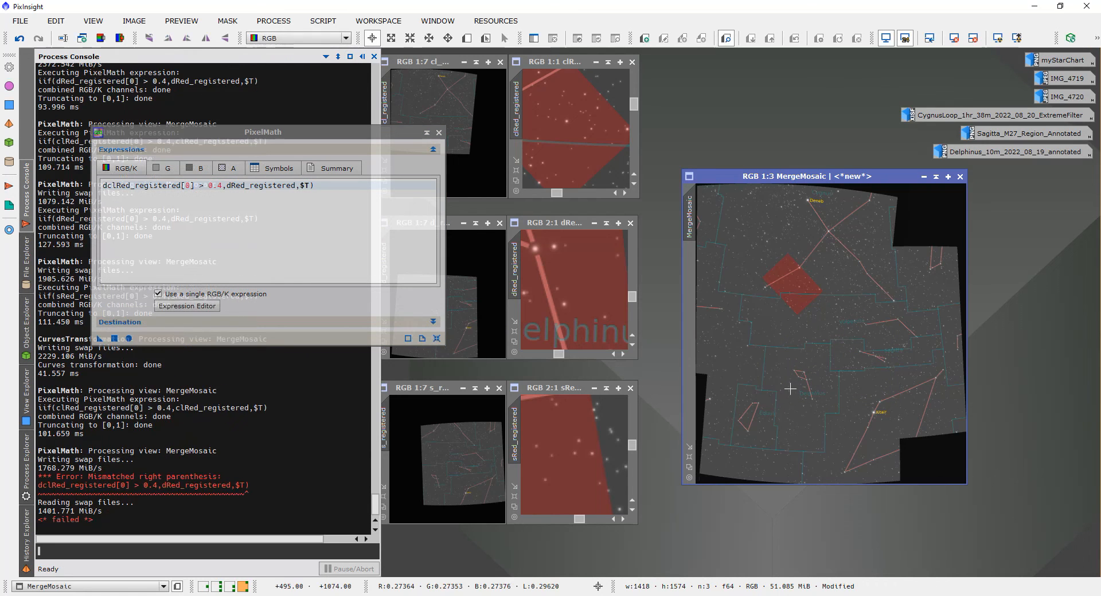
- Correct the PixelMath expression to iif(dRed_registered[0] > 0.4,dRed_registered,$T) and apply it to the MergeMosaic image
{"action": "left_click", "coordinate": [124, 196]}
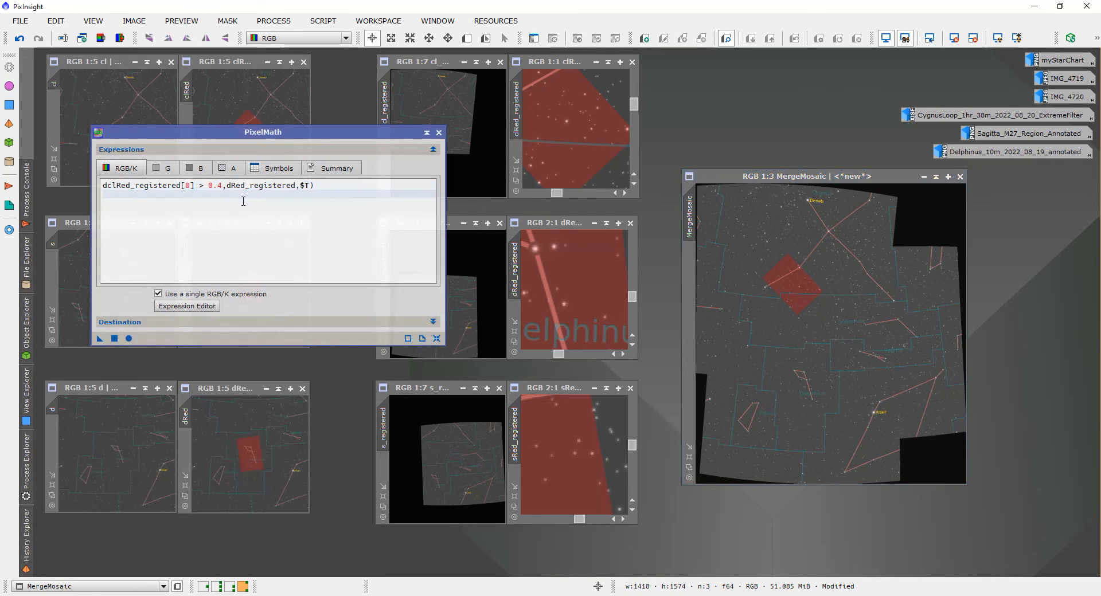
{"action": "left_click", "coordinate": [120, 186]}
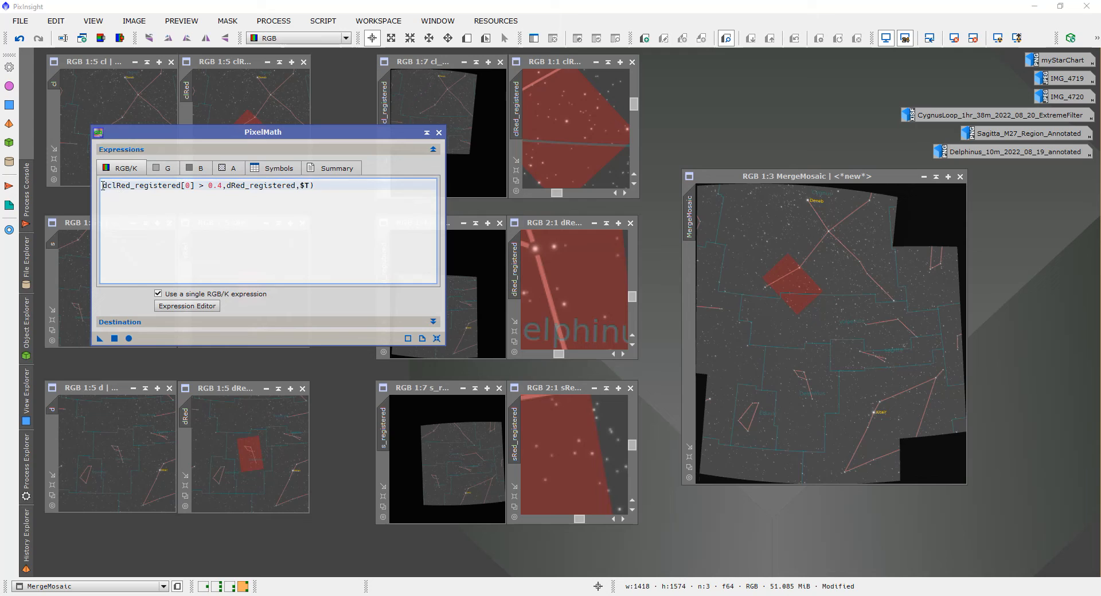
{"action": "key", "text": "ctrl+z"}
{"action": "left_click", "coordinate": [105, 185]}
{"action": "type", "text": "iif("}
{"action": "left_click_drag", "start_coordinate": [121, 187], "coordinate": [130, 185]}
{"action": "type", "text": "dRe"}
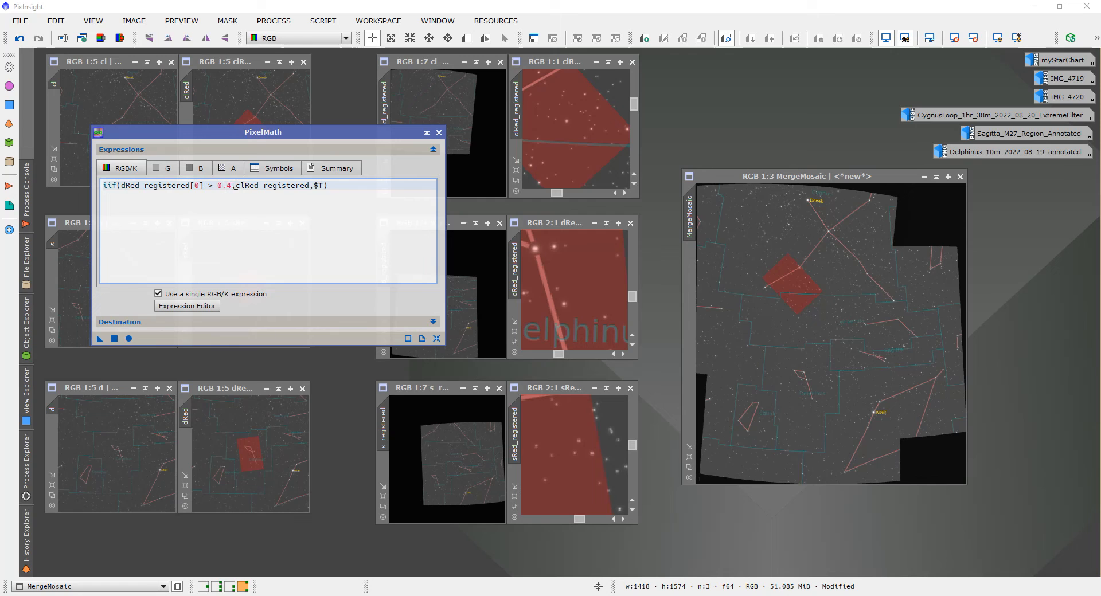
{"action": "type", "text": "d"}
{"action": "left_click_drag", "start_coordinate": [100, 339], "coordinate": [832, 359]}
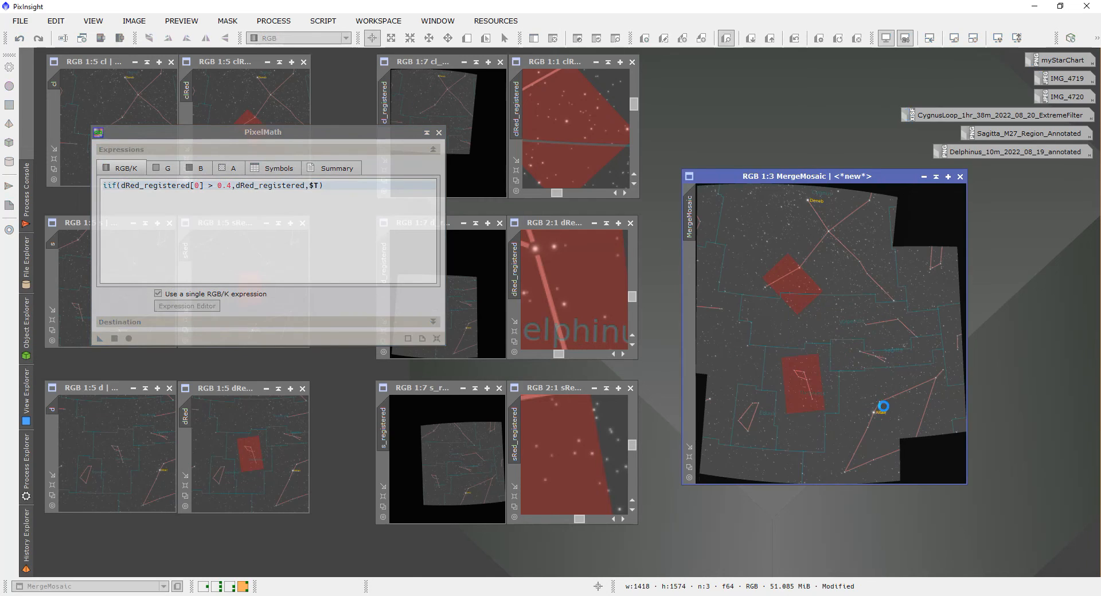
- Apply the PixelMath expression iif(sRed_registered[0] > 0.4,sRed_registered,$T) to MergeMosaic and close PixelMath
{"action": "left_click", "coordinate": [123, 187]}
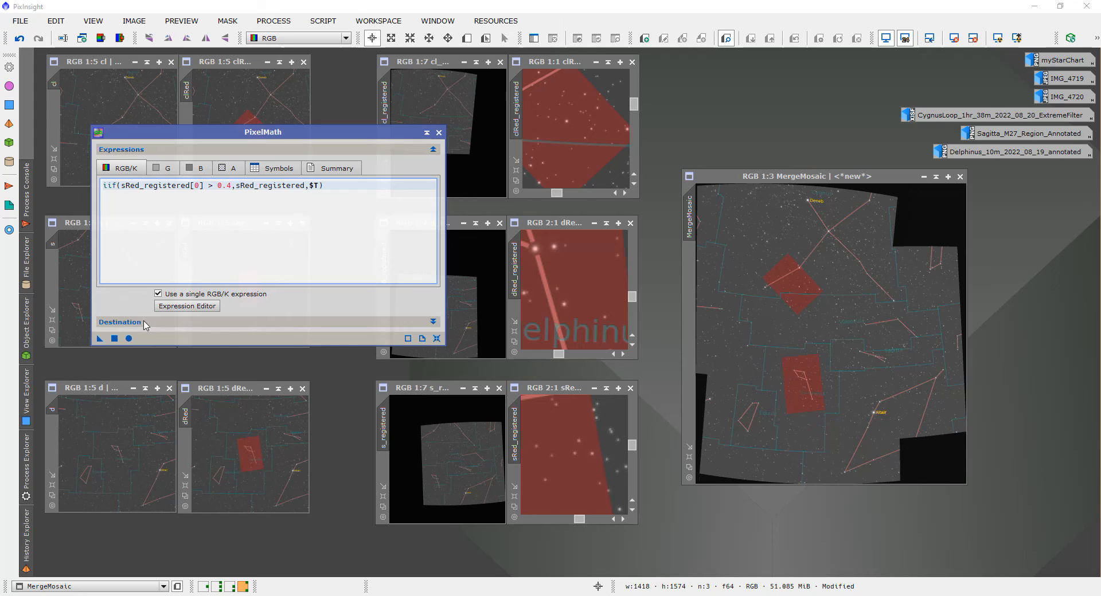
{"action": "left_click_drag", "start_coordinate": [100, 338], "coordinate": [832, 327]}
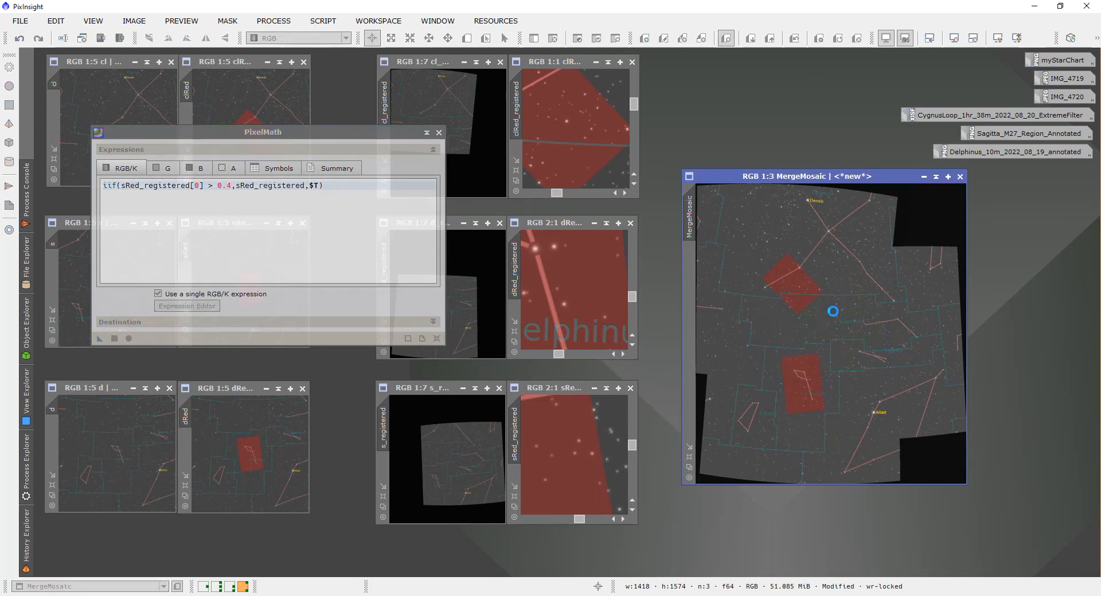
{"action": "left_click", "coordinate": [1042, 590]}
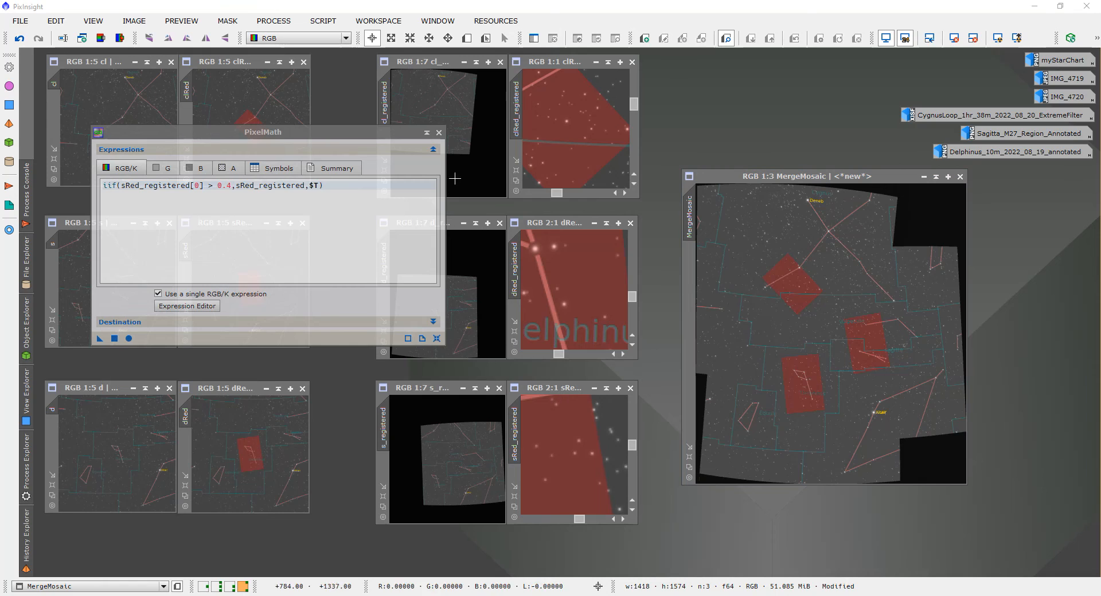
{"action": "left_click", "coordinate": [440, 133]}
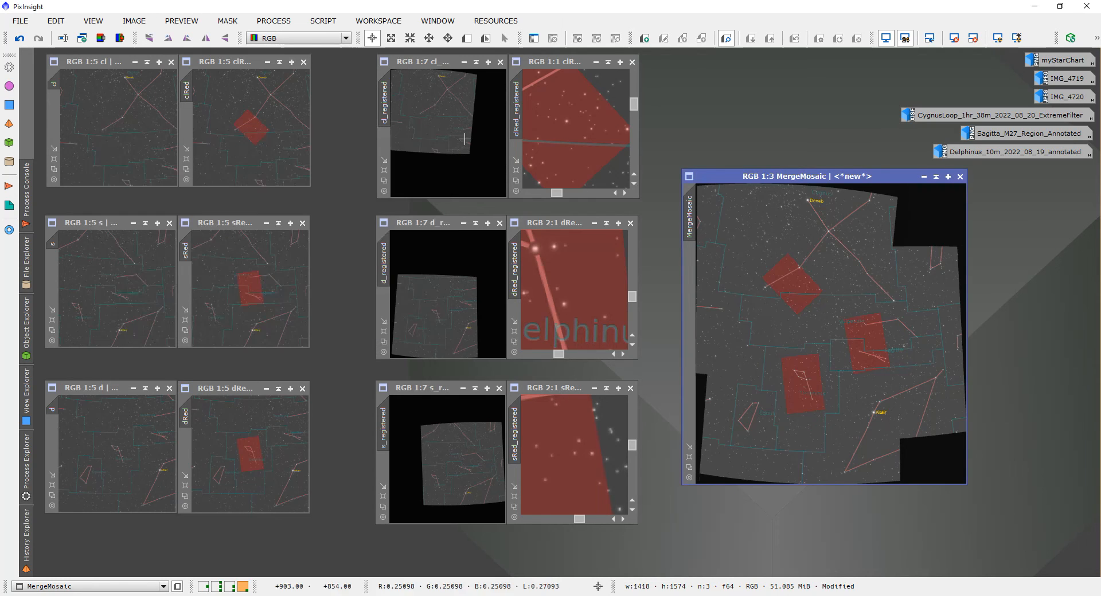
- Bring the MergeMosaic image to the middle of the workspace and enlarge it to 1:2 to inspect the three shaded fields
{"action": "left_click_drag", "start_coordinate": [794, 179], "coordinate": [543, 130]}
{"action": "scroll", "coordinate": [577, 279], "scroll_direction": "up", "scroll_amount": 1}
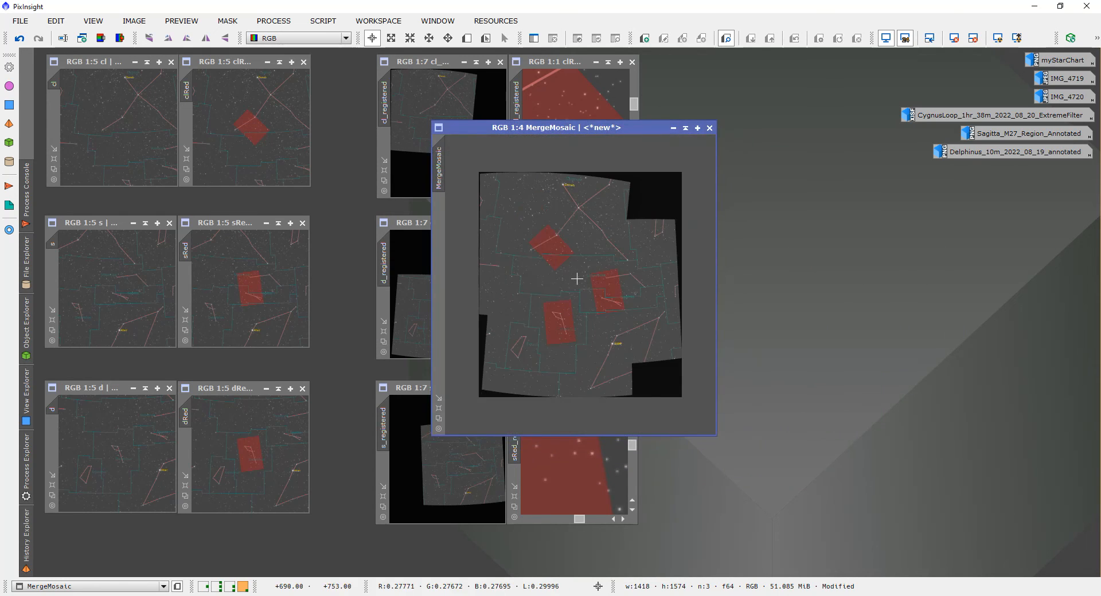
{"action": "left_click", "coordinate": [442, 397]}
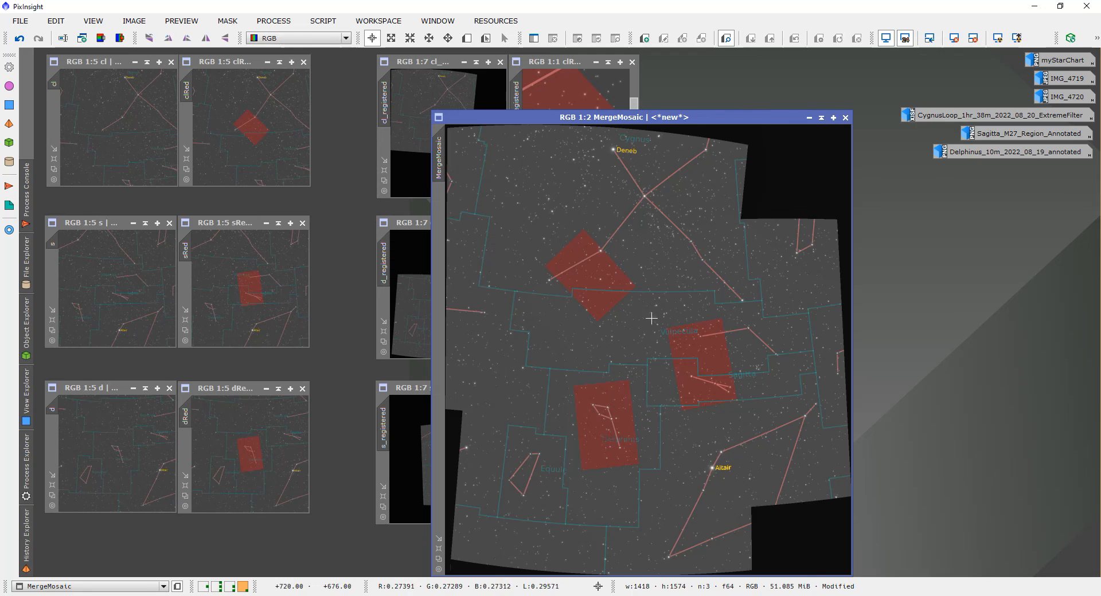
- Open CurvesTransformation with a real-time preview of MergeMosaic and shape an RGB/K S-curve with its upper point near input 0.749, output 0.858
{"action": "left_click", "coordinate": [273, 21]}
{"action": "mouse_move", "coordinate": [359, 12]}
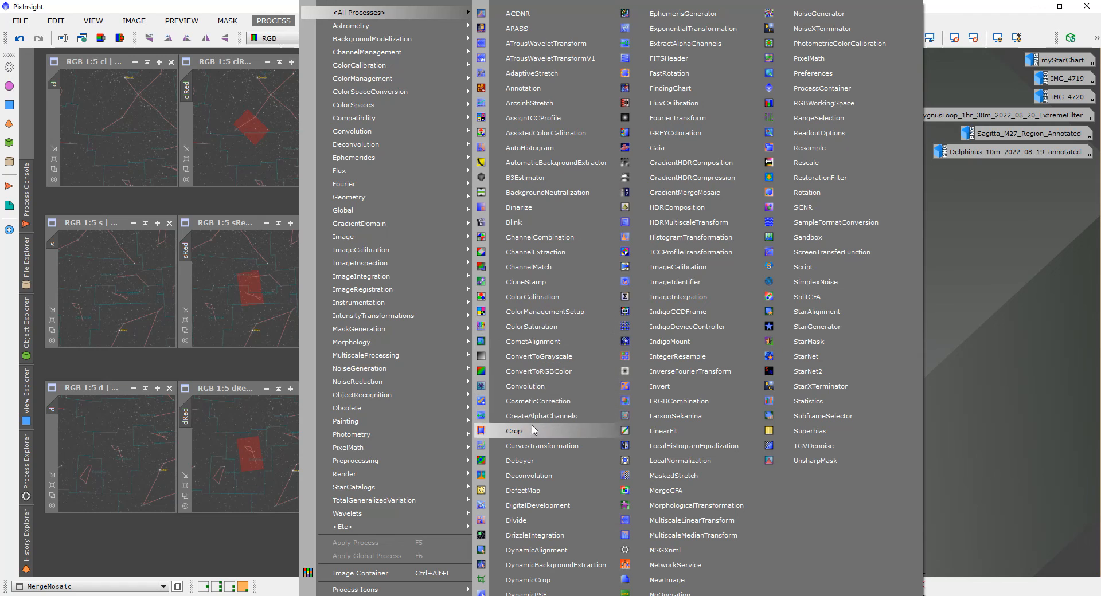
{"action": "left_click", "coordinate": [532, 447]}
{"action": "left_click_drag", "start_coordinate": [810, 183], "coordinate": [912, 168]}
{"action": "left_click_drag", "start_coordinate": [495, 116], "coordinate": [257, 84]}
{"action": "left_click", "coordinate": [857, 473]}
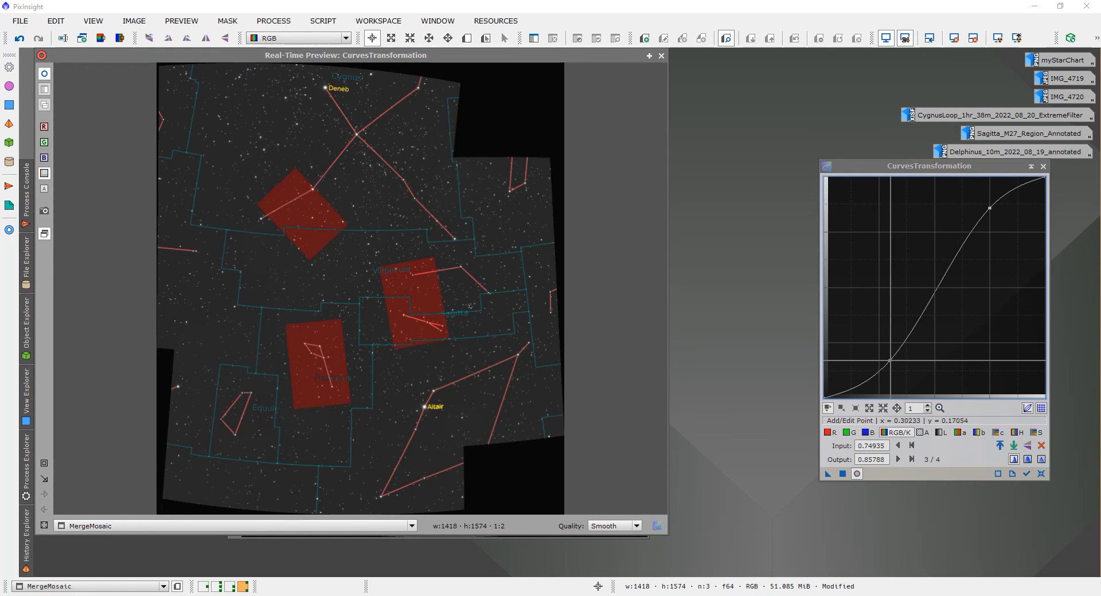
- Set the S-curve's lower point to input 0.30233, output 0.15504, apply the curve to MergeMosaic, and close the curves tool and preview
{"action": "mouse_move", "coordinate": [890, 358]}
{"action": "left_mouse_down"}
{"action": "mouse_move", "coordinate": [892, 349]}
{"action": "mouse_move", "coordinate": [891, 361]}
{"action": "left_mouse_up"}
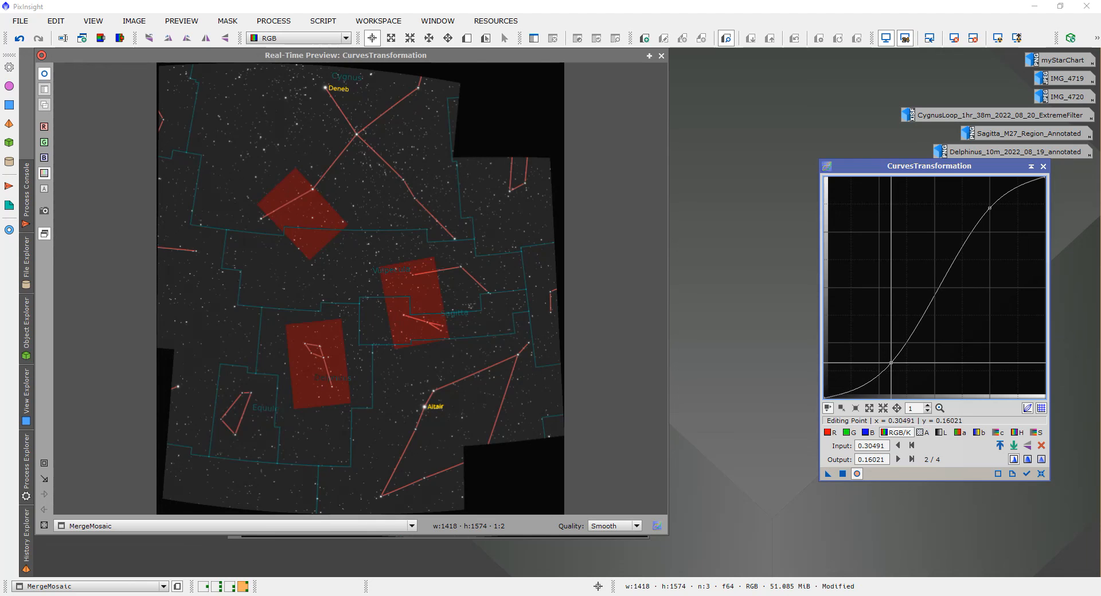
{"action": "left_click_drag", "start_coordinate": [891, 362], "coordinate": [898, 363]}
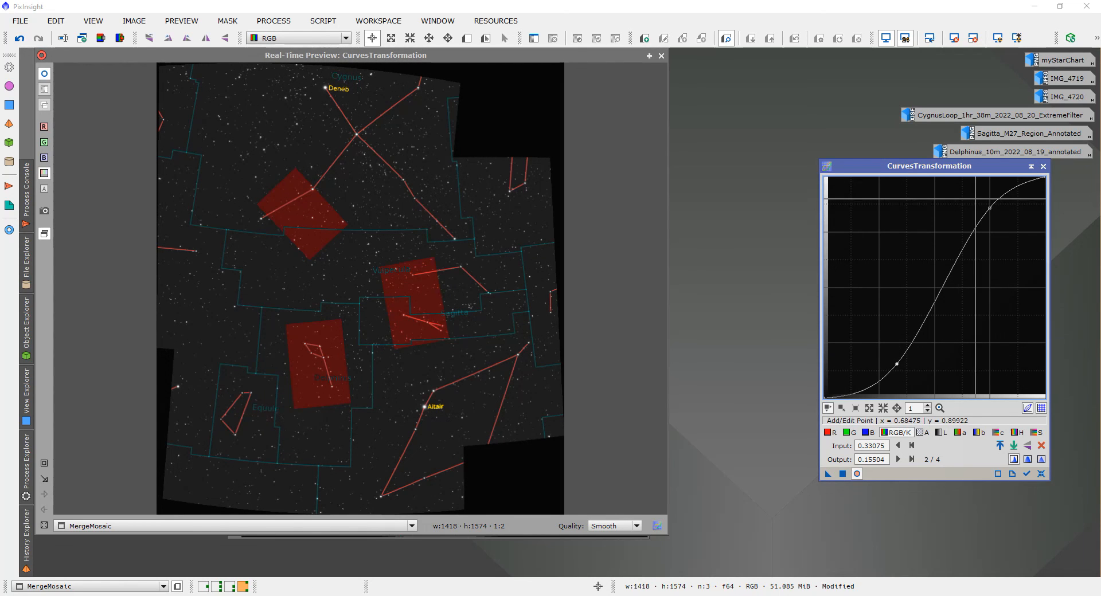
{"action": "left_click_drag", "start_coordinate": [897, 364], "coordinate": [890, 363]}
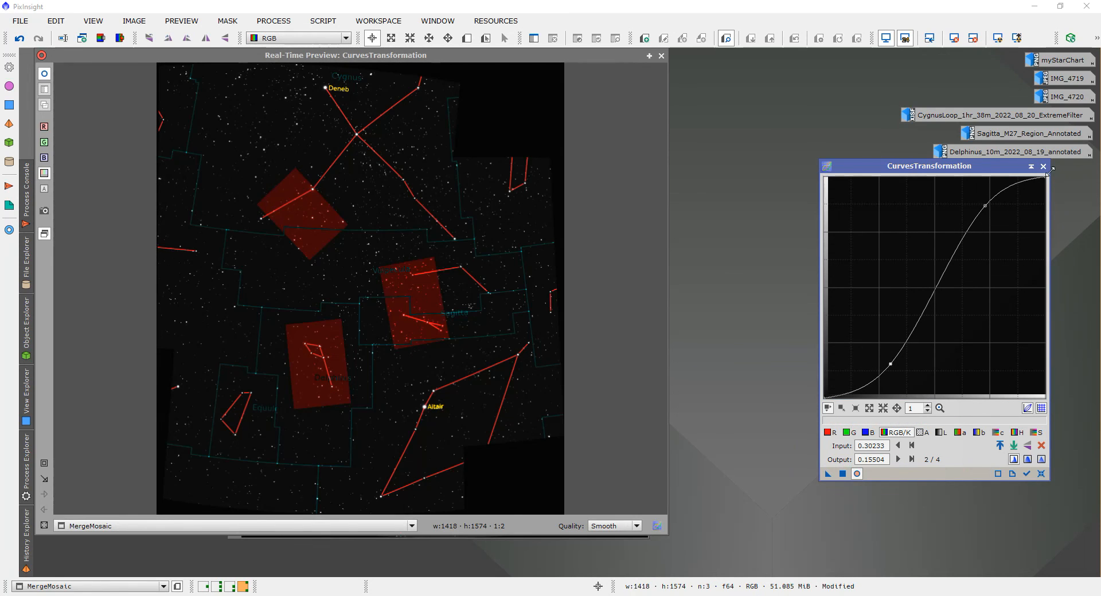
{"action": "left_click", "coordinate": [1043, 166]}
{"action": "left_click", "coordinate": [662, 56]}
{"action": "left_click_drag", "start_coordinate": [494, 82], "coordinate": [712, 63]}
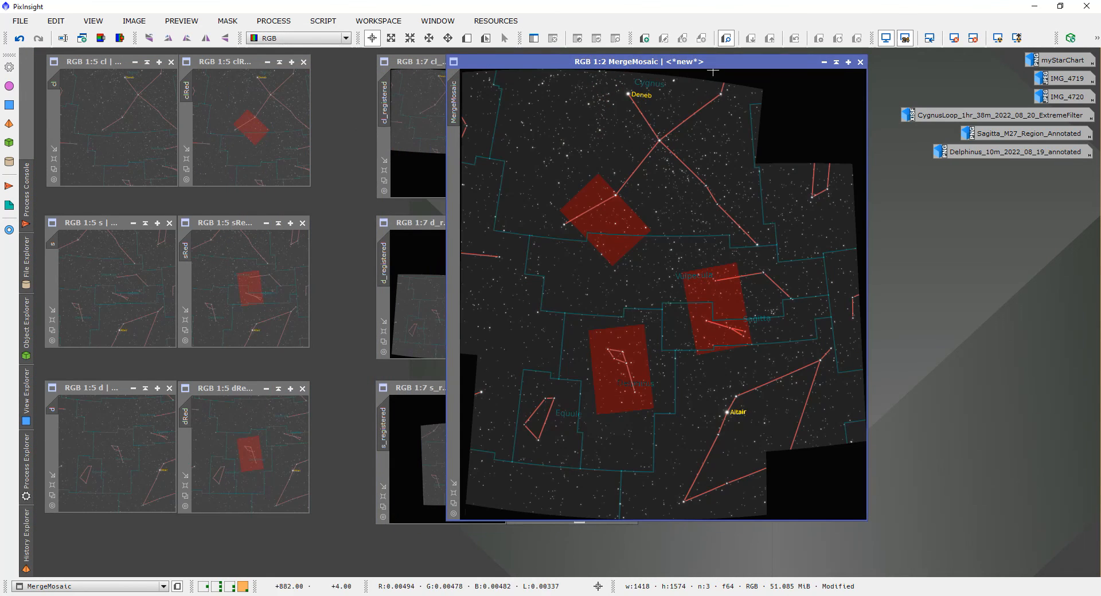